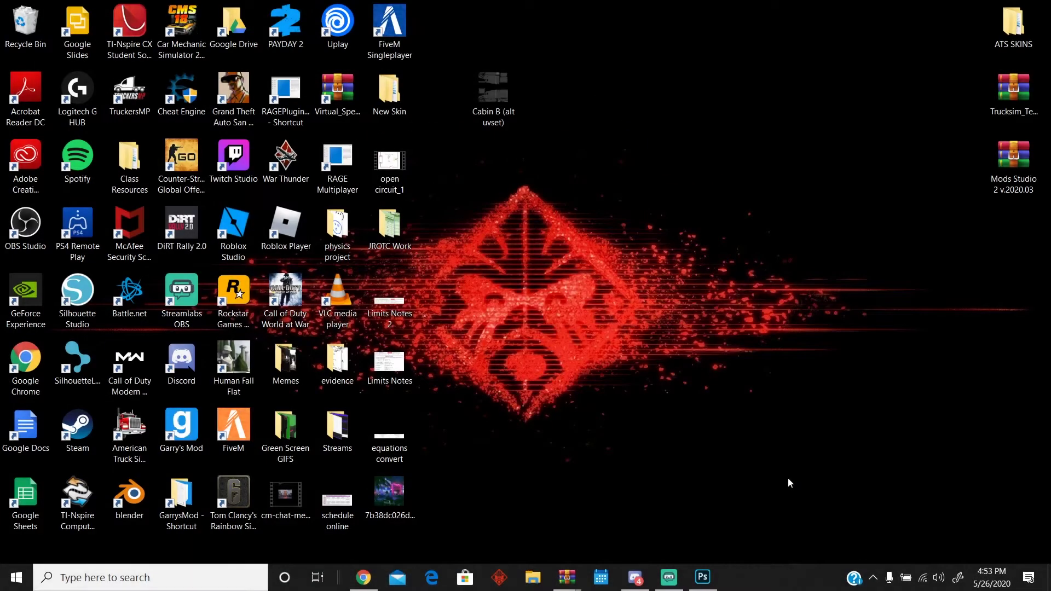
Step: Restore Chrome from the taskbar so a blank Google new tab page shows
left_click(370, 580)
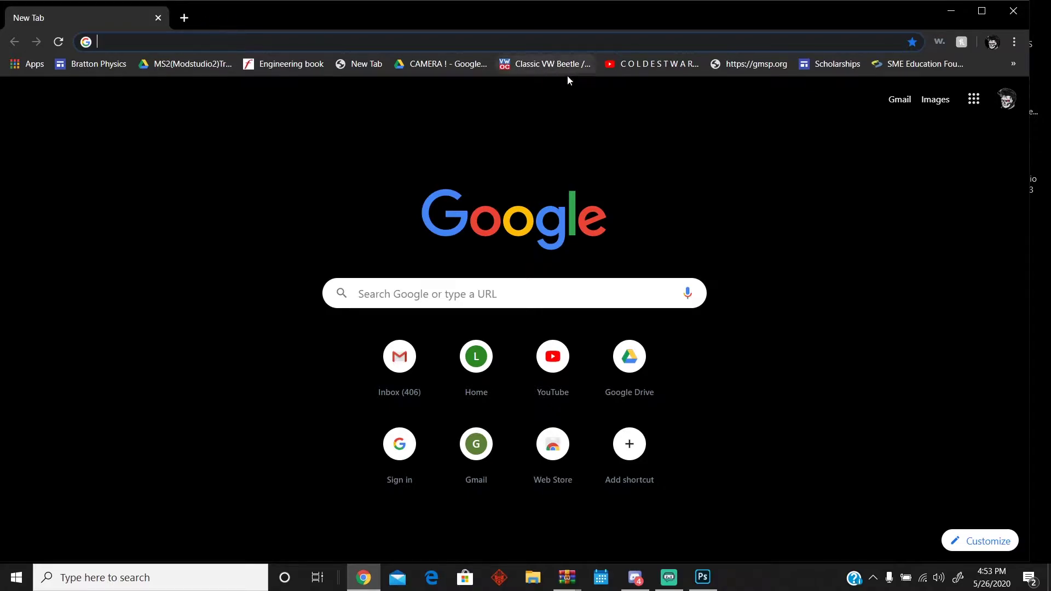
Step: Search Google for 'mod studio ats'
left_click(949, 12)
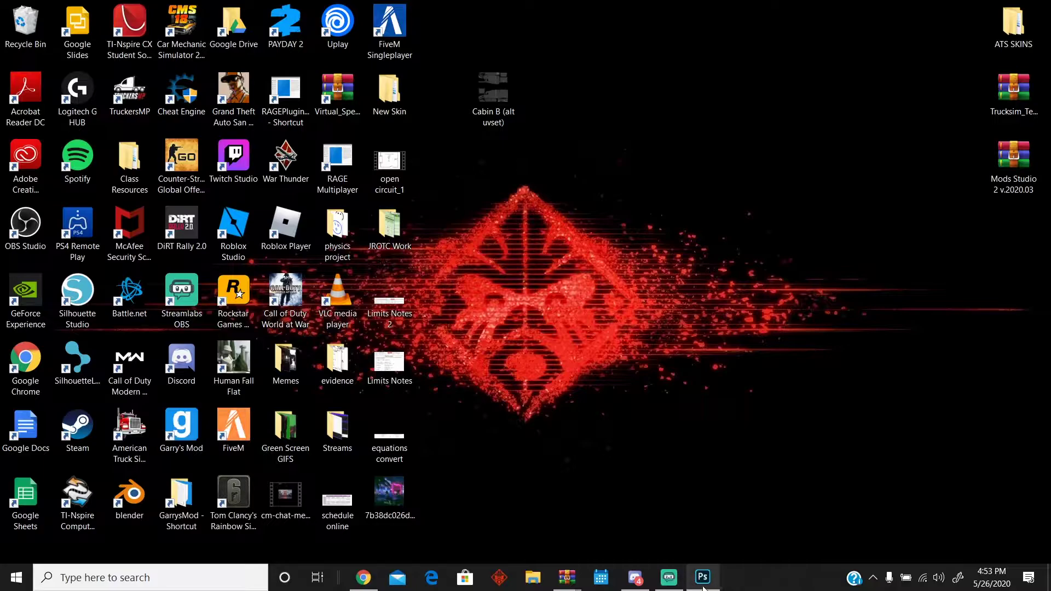
left_click(363, 578)
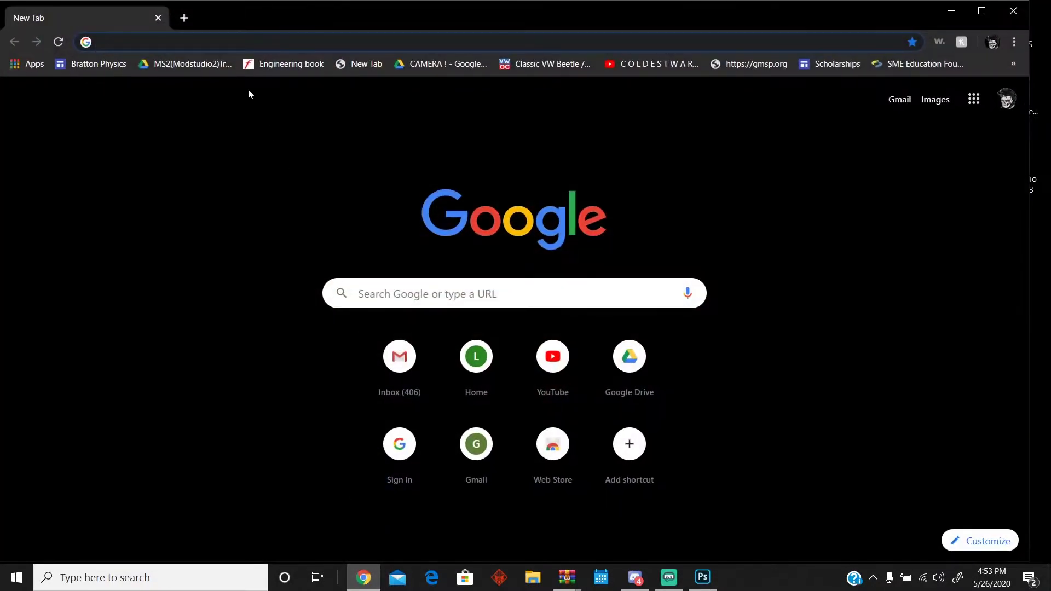
left_click(251, 41)
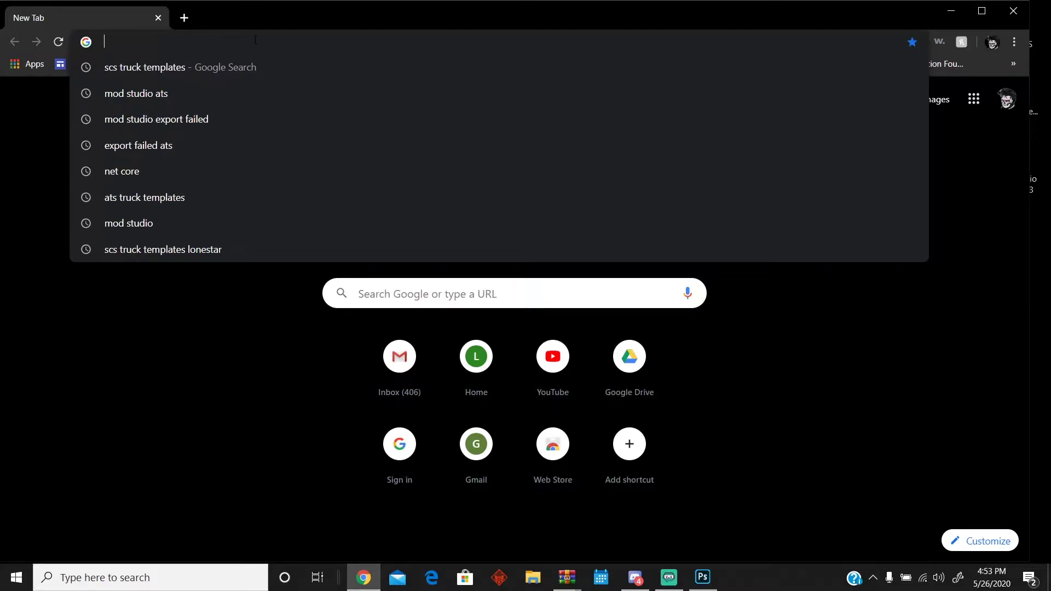
type("mod stu")
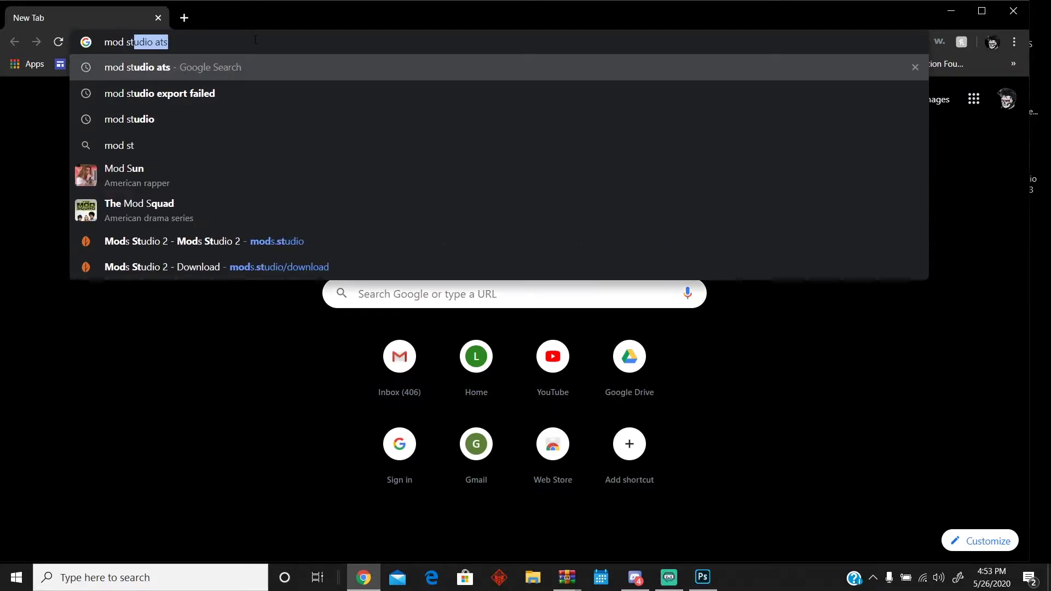
type("dio")
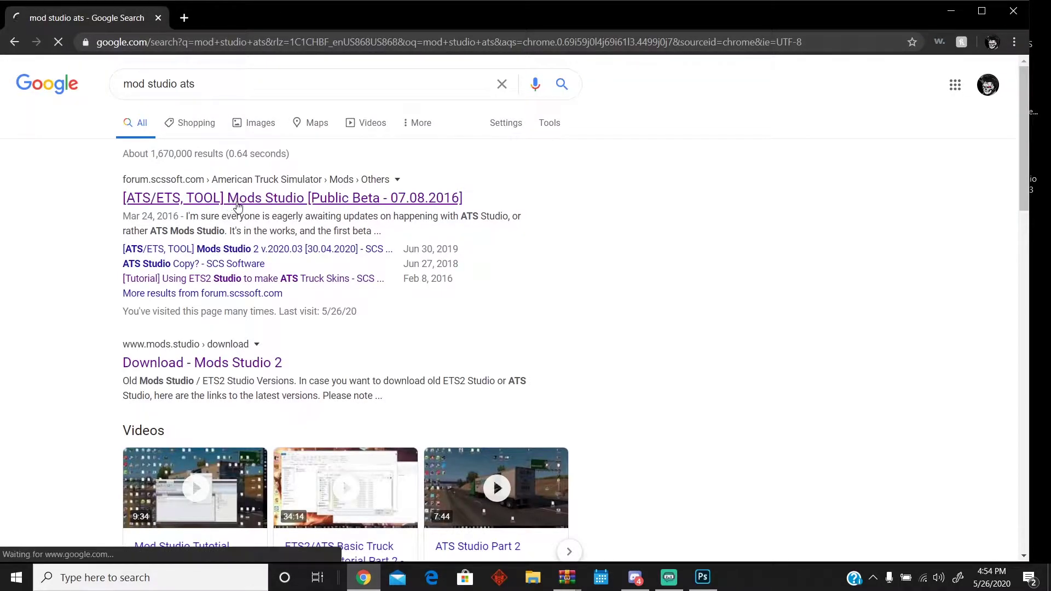
Step: Follow the SCS forum topic to mods.studio and reach the version 2020.03 download links
left_click(231, 199)
scroll(295, 208, "down", 4)
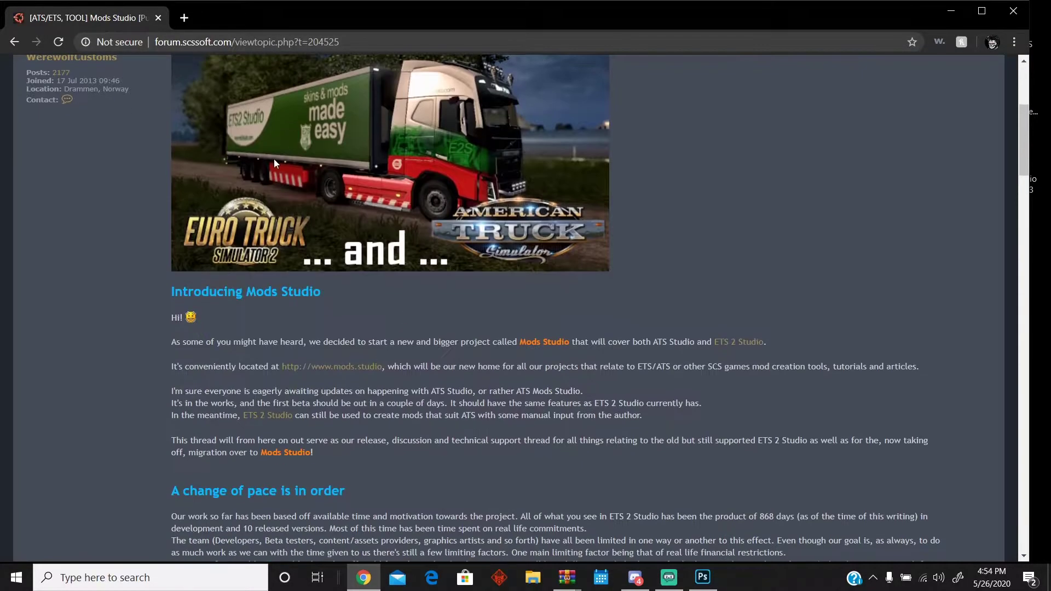
scroll(274, 158, "up", 3)
left_click(21, 45)
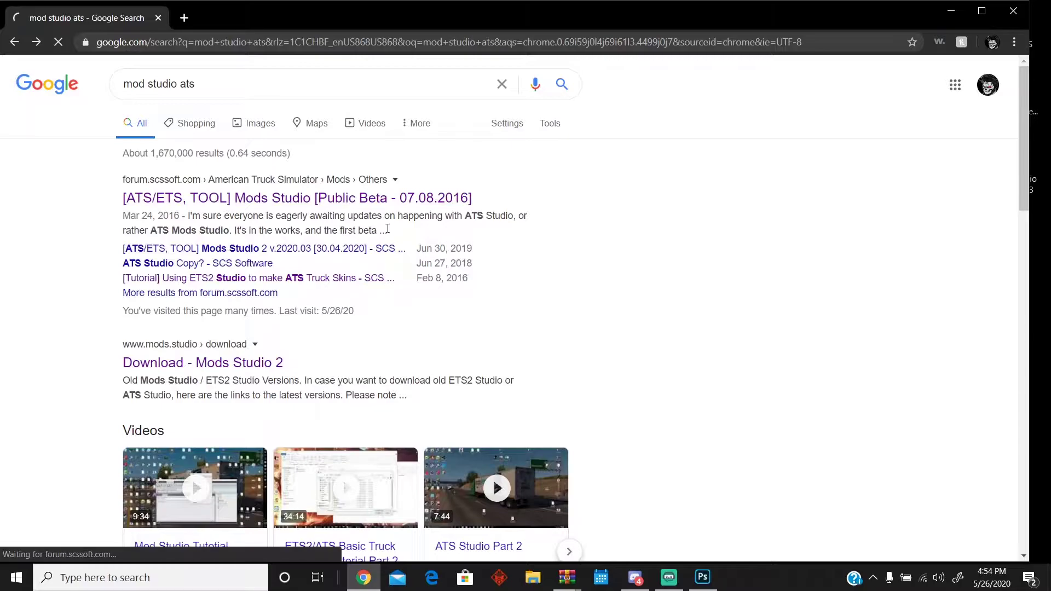
left_click(376, 282)
scroll(318, 420, "down", 4)
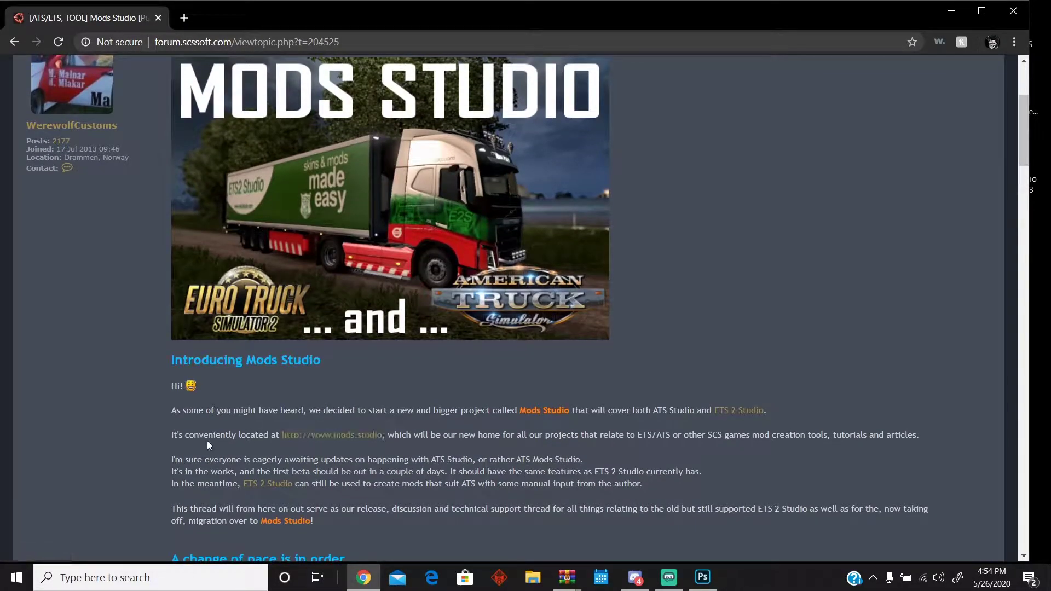
left_click(338, 441)
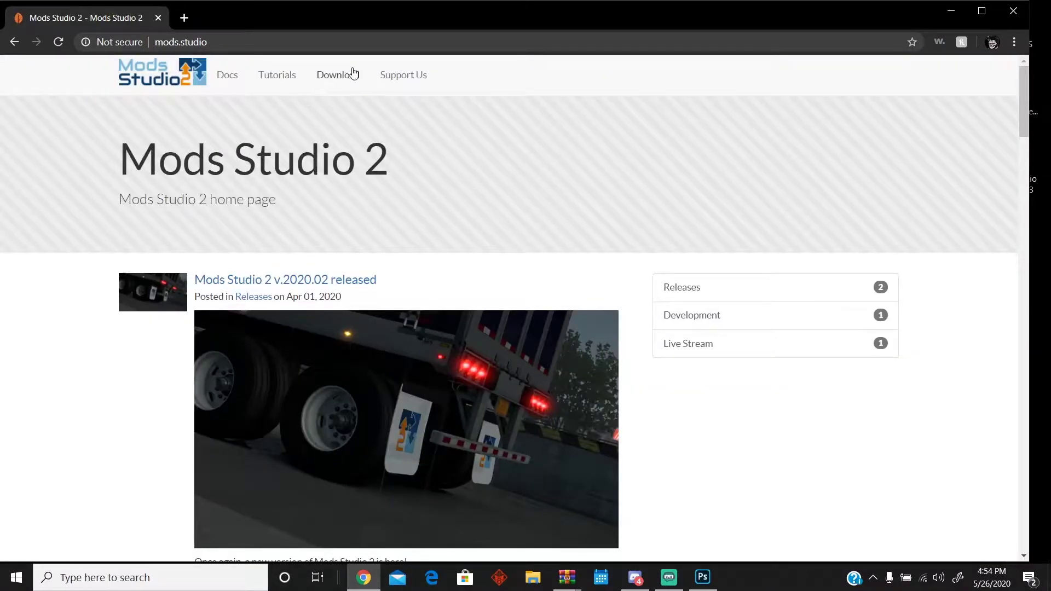
left_click(353, 74)
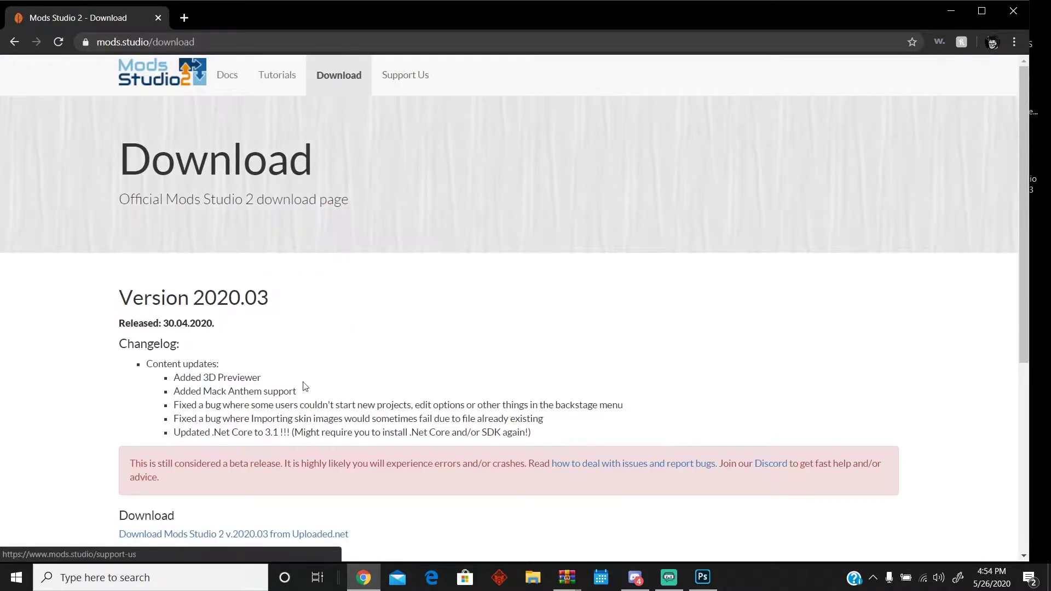
scroll(289, 343, "down", 5)
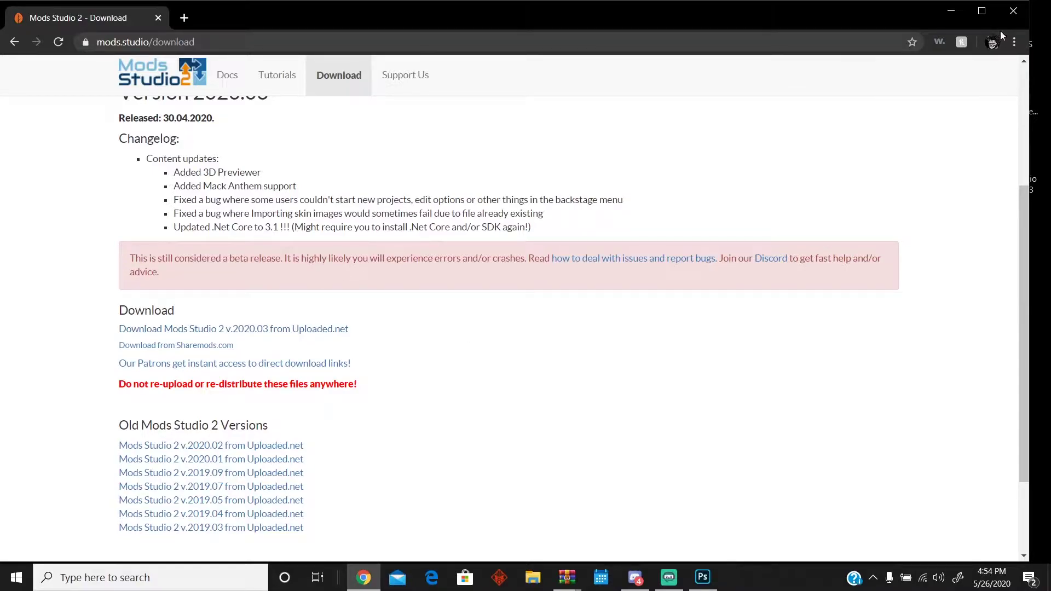
Step: Search 'scs truck templates', open the complete truck and trailer templates post, then close Chrome
left_click(185, 18)
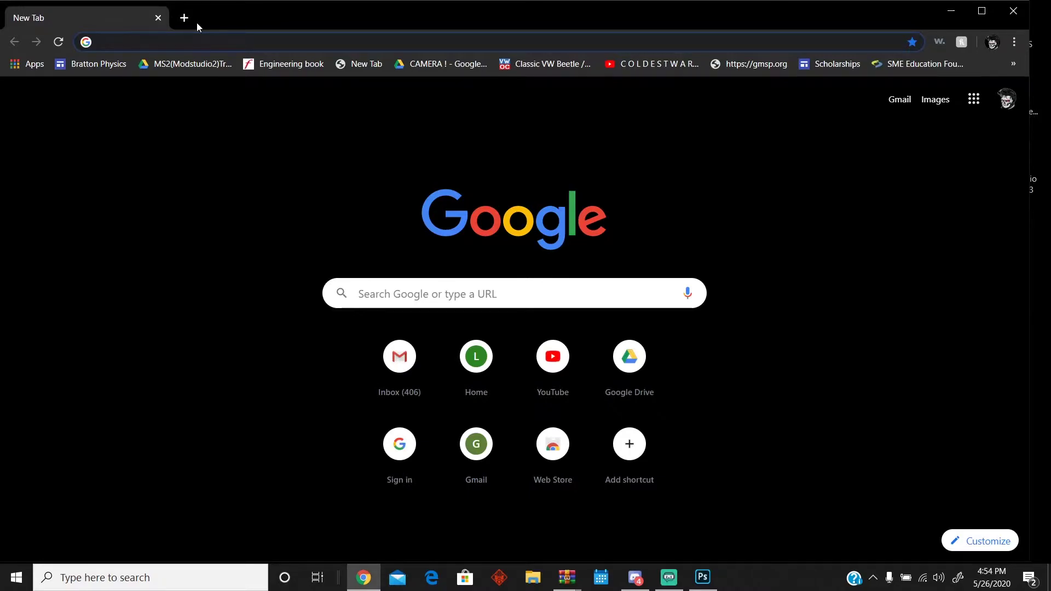
type("scs truck templates")
key("Return")
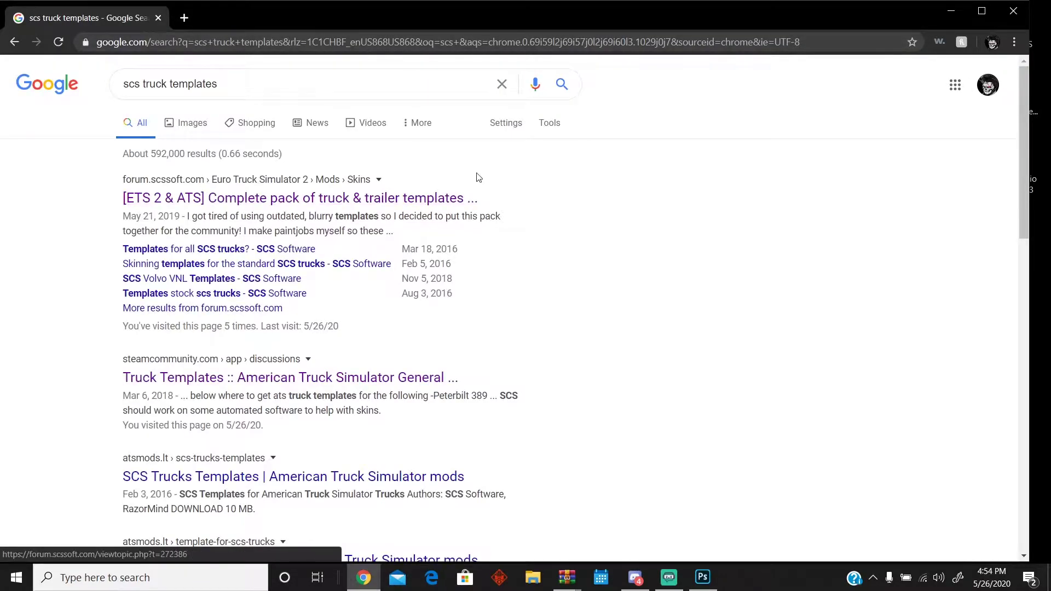
left_click(447, 199)
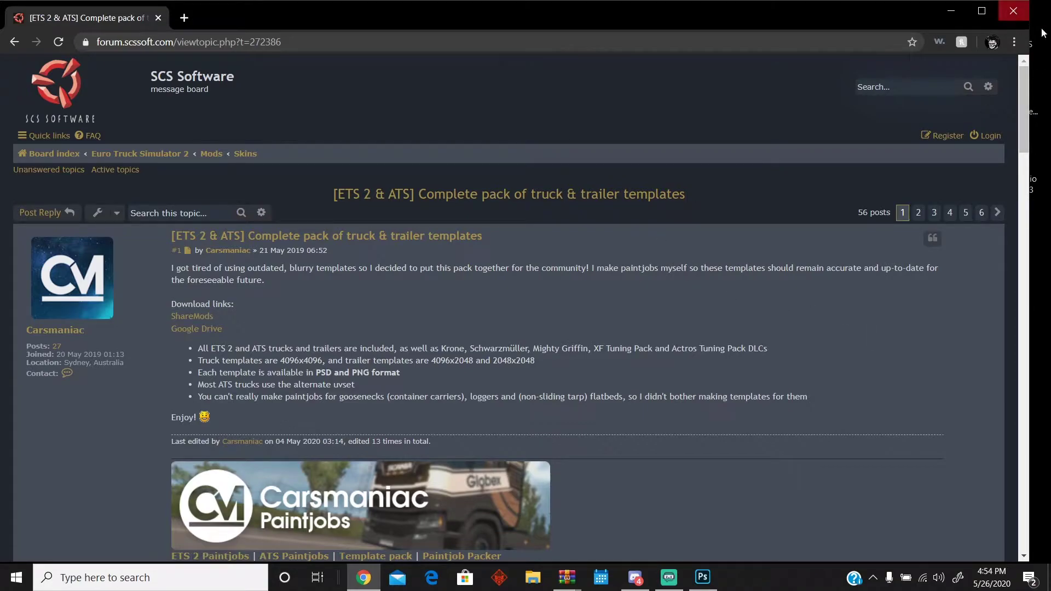
left_click(1013, 11)
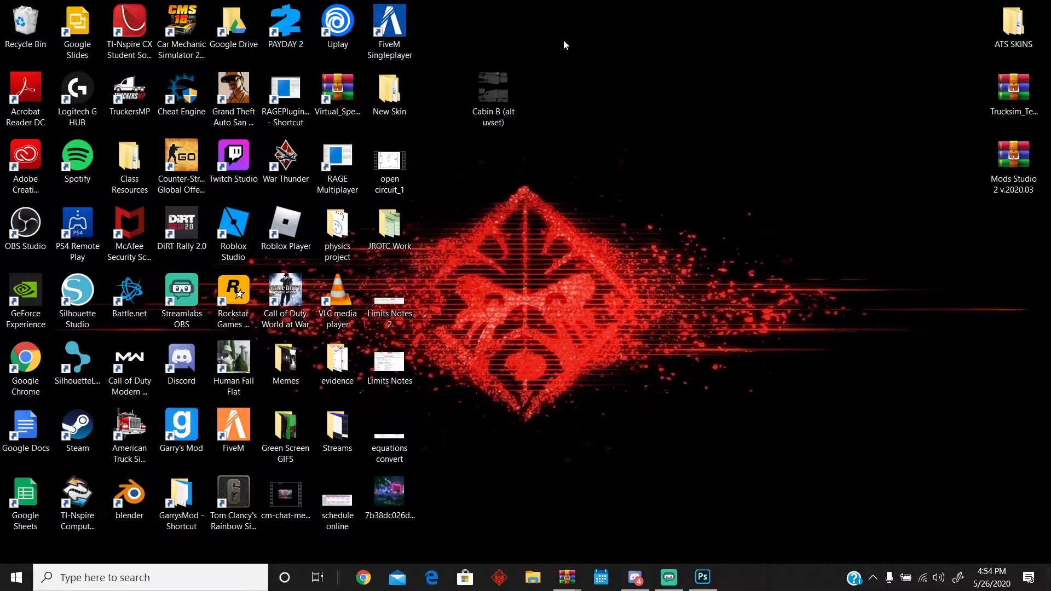
Step: Open the Trucksim_Templates zip, dismiss the licence reminder, and enter the PNG files folder
double_click(1006, 101)
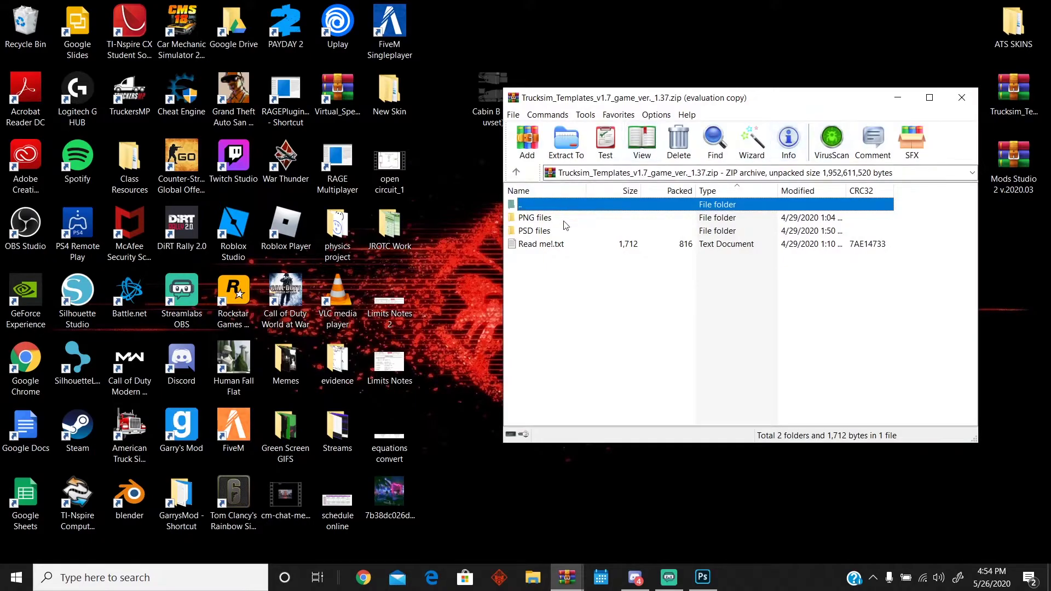
left_click(842, 220)
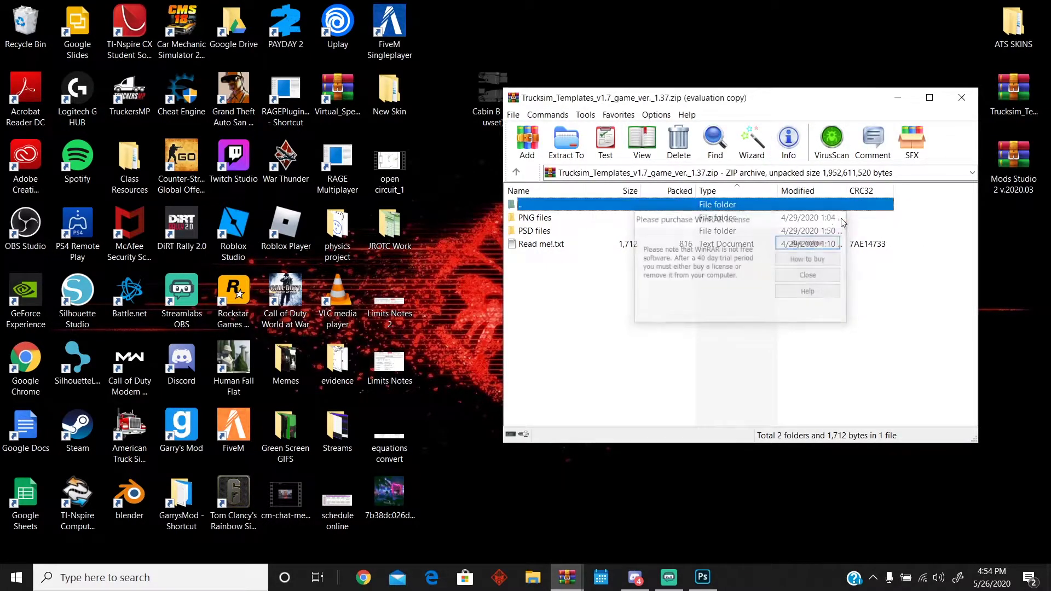
double_click(530, 232)
scroll(519, 255, "down", 5)
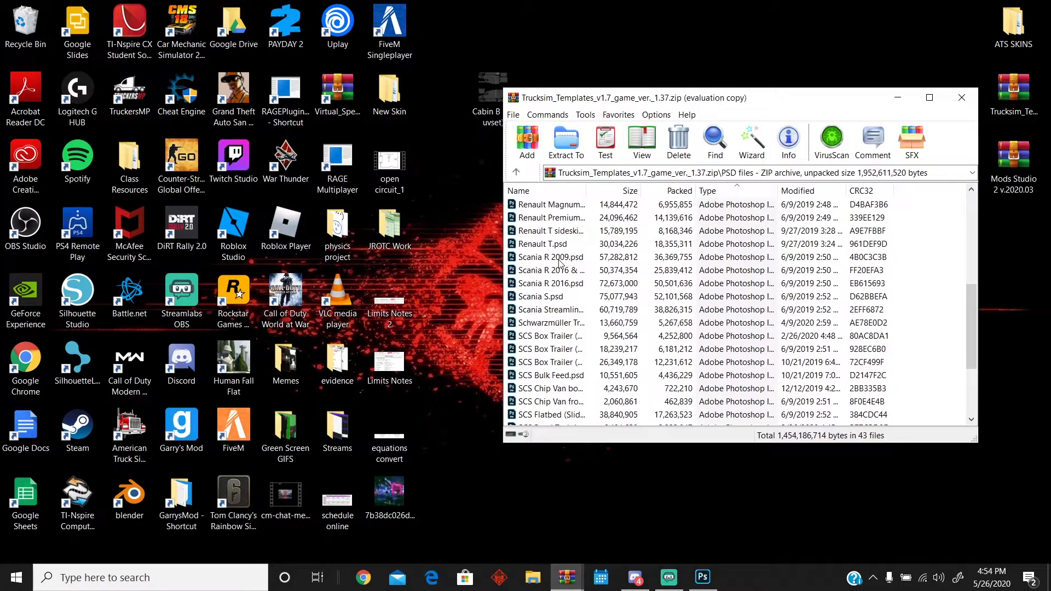
left_click(516, 172)
left_click(551, 218)
double_click(551, 218)
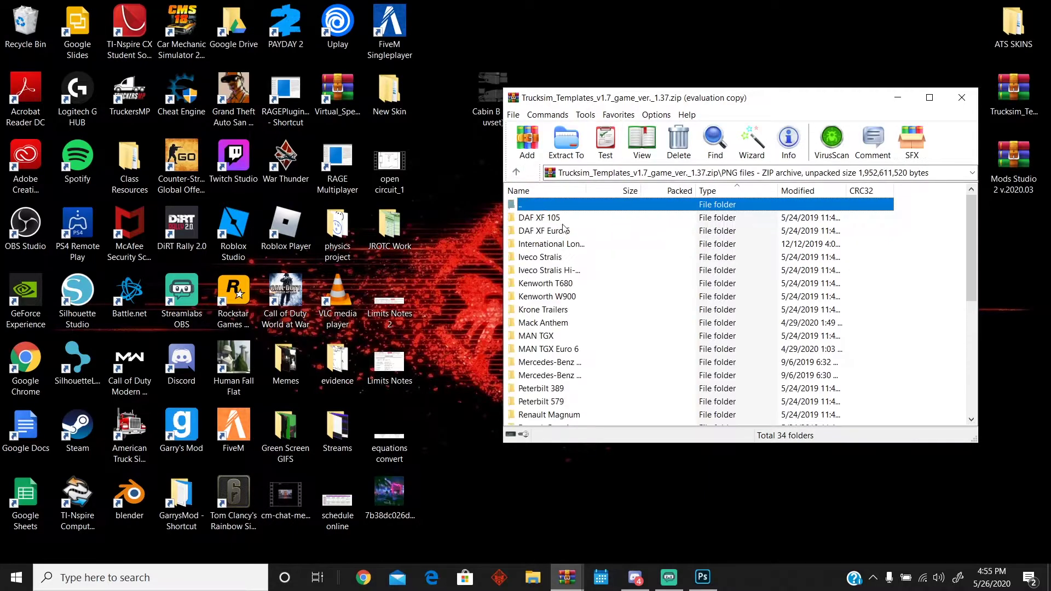
scroll(613, 275, "down", 6)
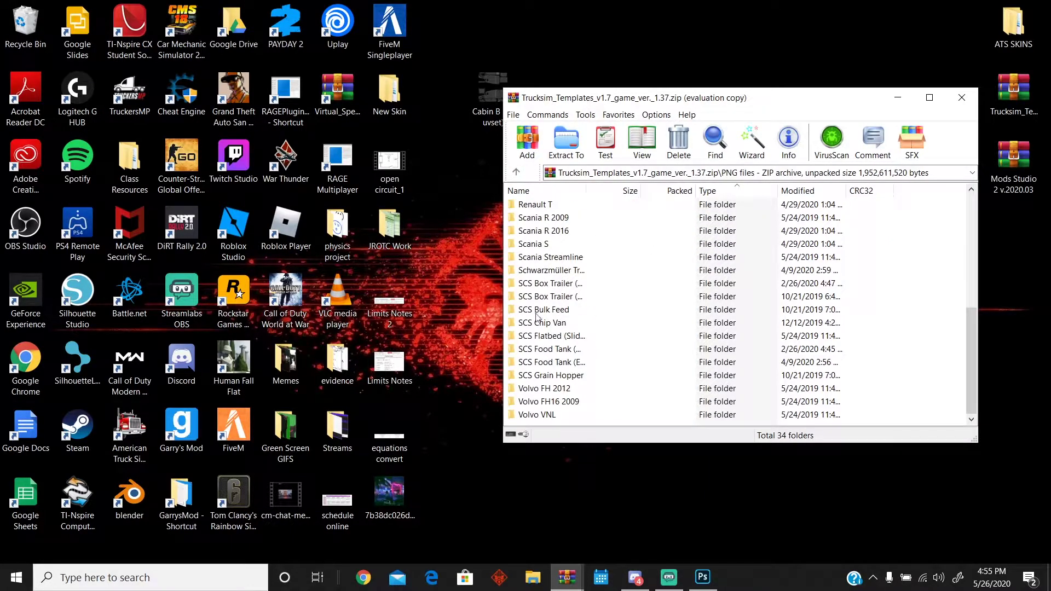
scroll(530, 329, "up", 6)
key("Home")
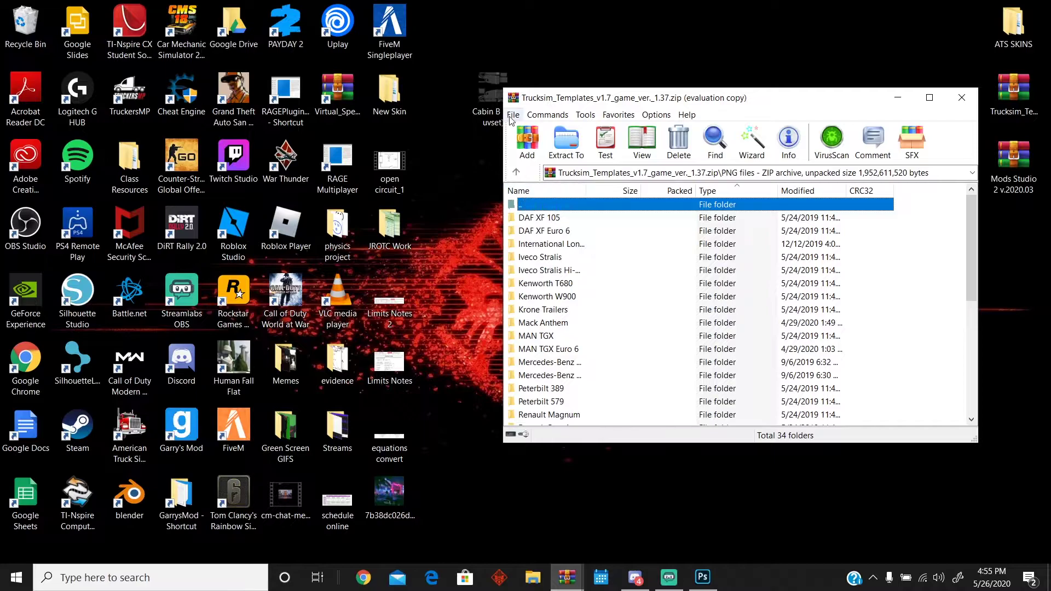
Step: Browse the truck template folders and open the Peterbilt 579 folder
left_click_drag(770, 106, 721, 154)
scroll(520, 356, "down", 1)
scroll(520, 355, "up", 1)
left_click(488, 359)
left_click(497, 331)
double_click(498, 344)
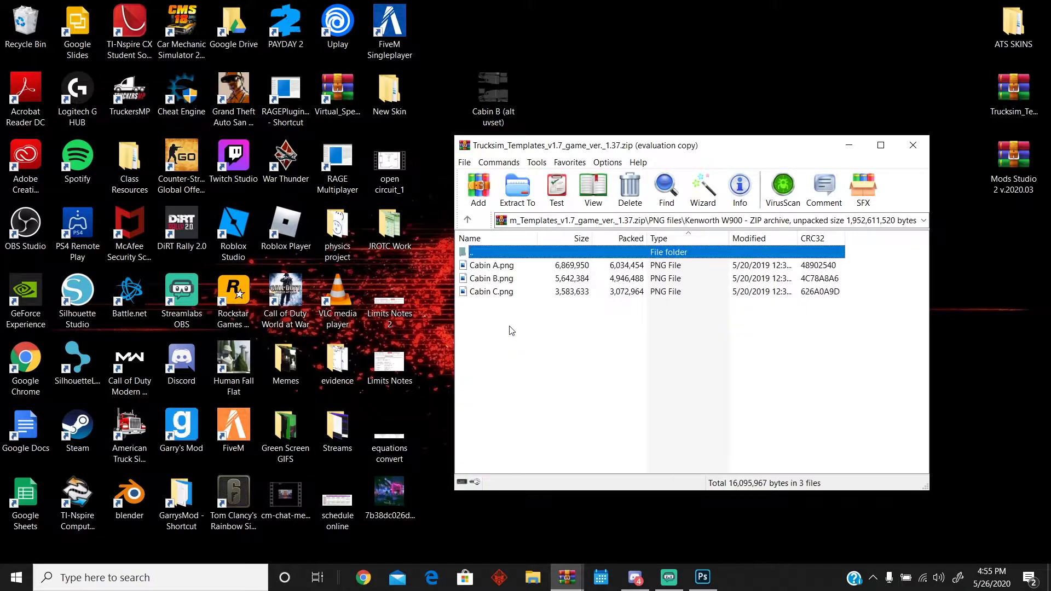
left_click(467, 220)
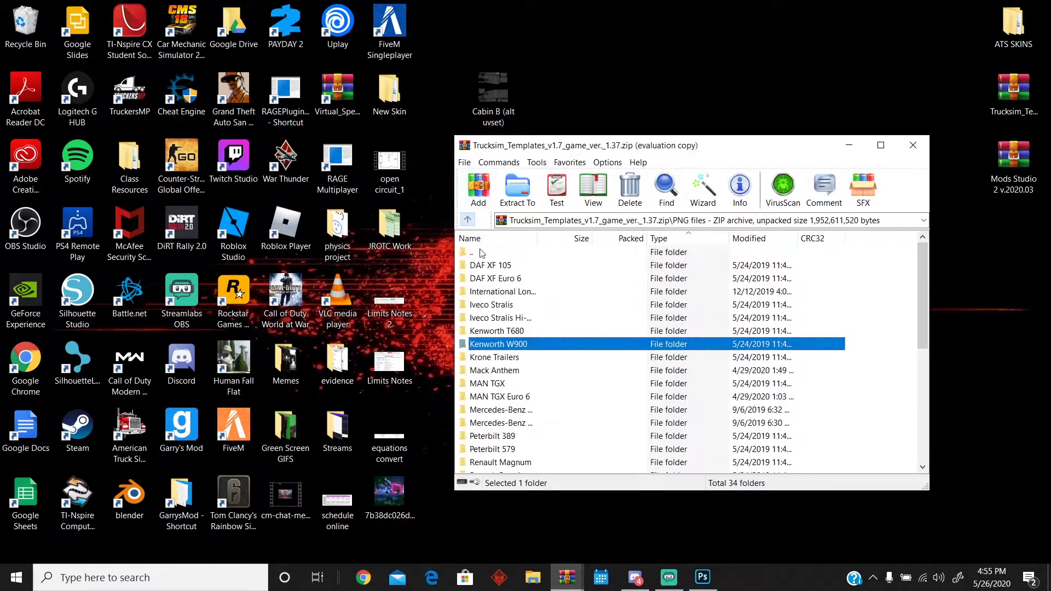
scroll(509, 383, "down", 1)
double_click(504, 410)
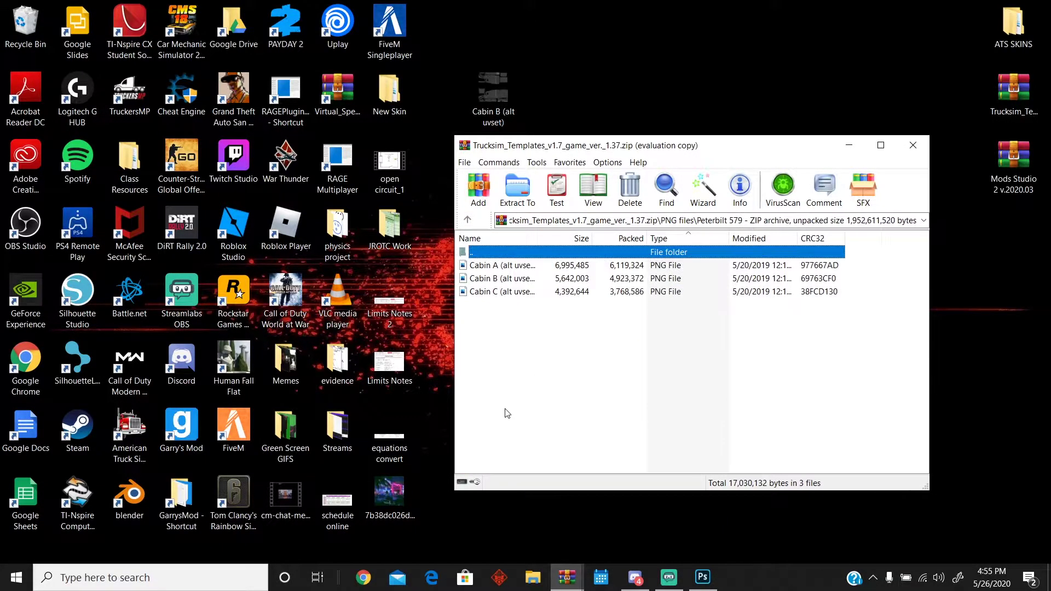
Step: Compare the Cabin A, B and C templates, settle on Cabin B (alt uvset).png, and close WinRAR
left_click(529, 268)
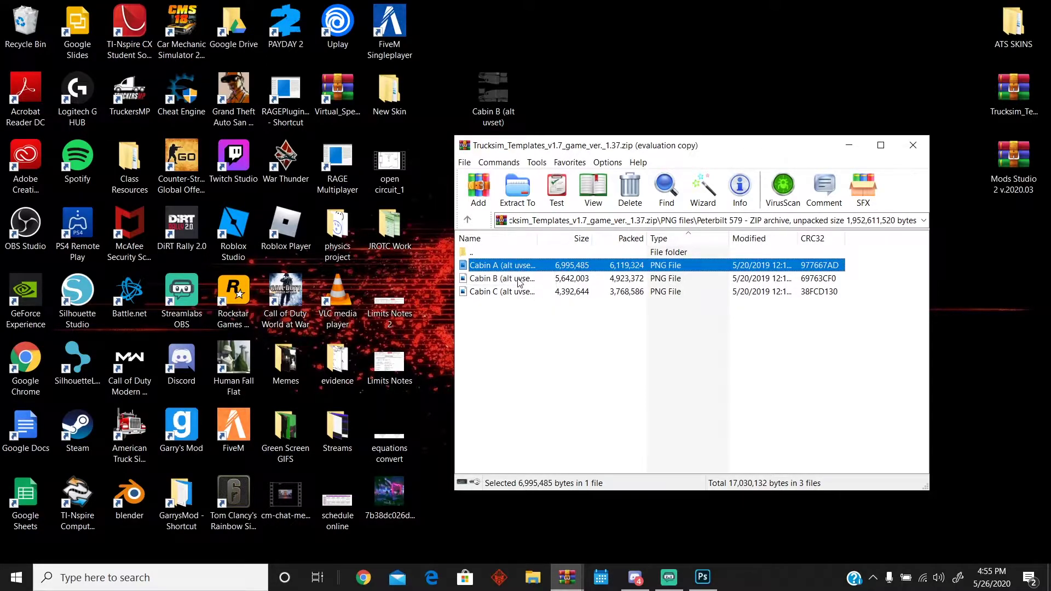
left_click(535, 281)
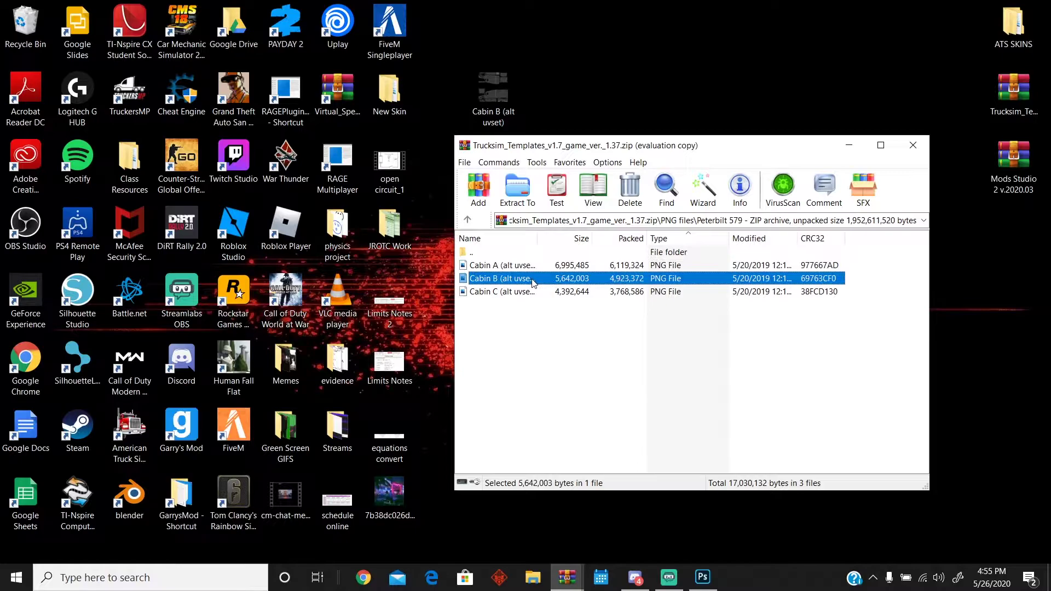
left_click(516, 267)
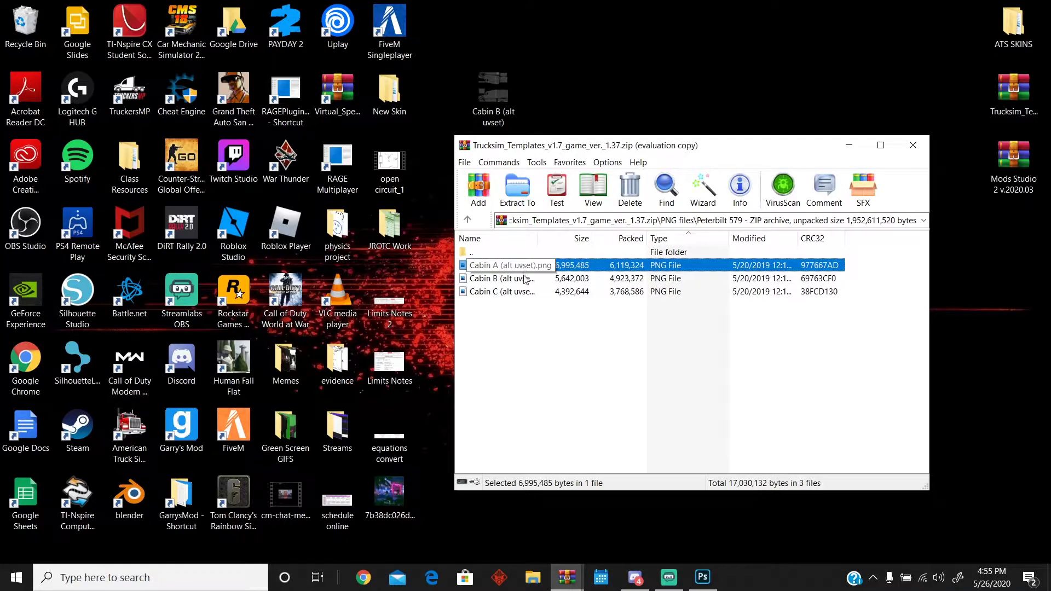
left_click(523, 280)
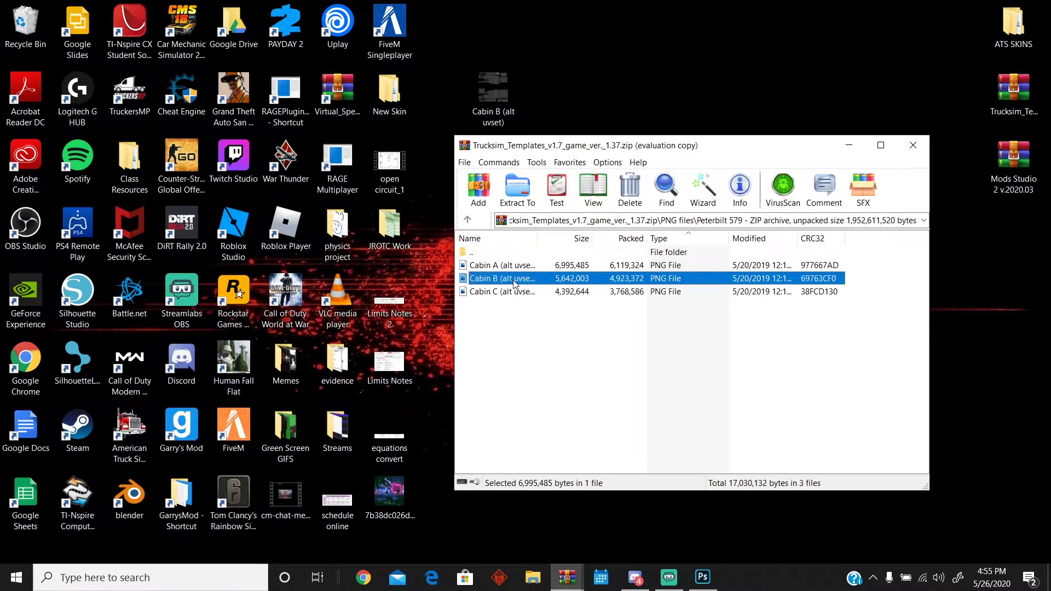
left_click(543, 294)
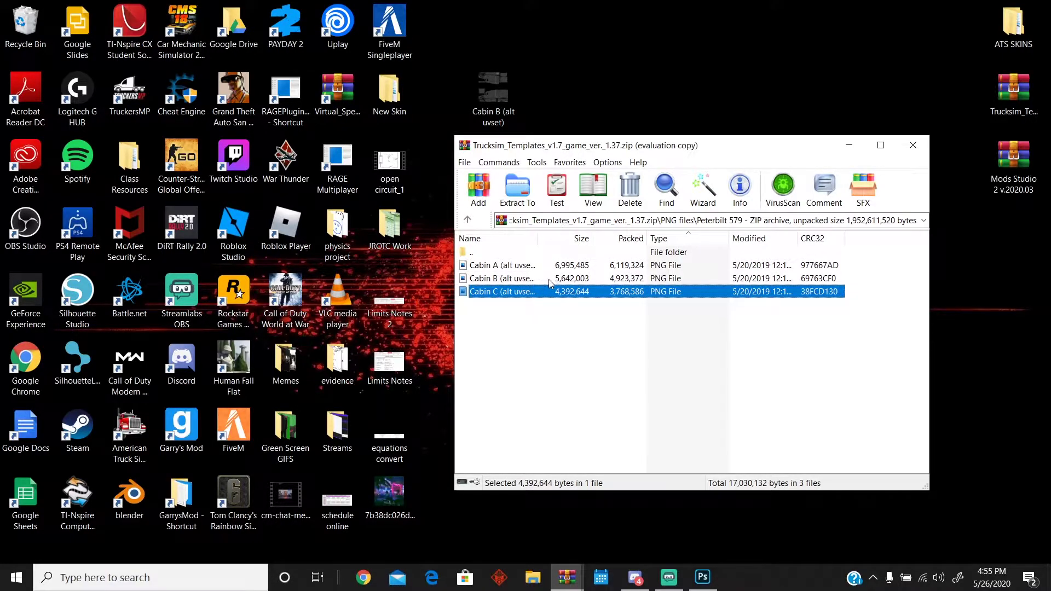
left_click(546, 279)
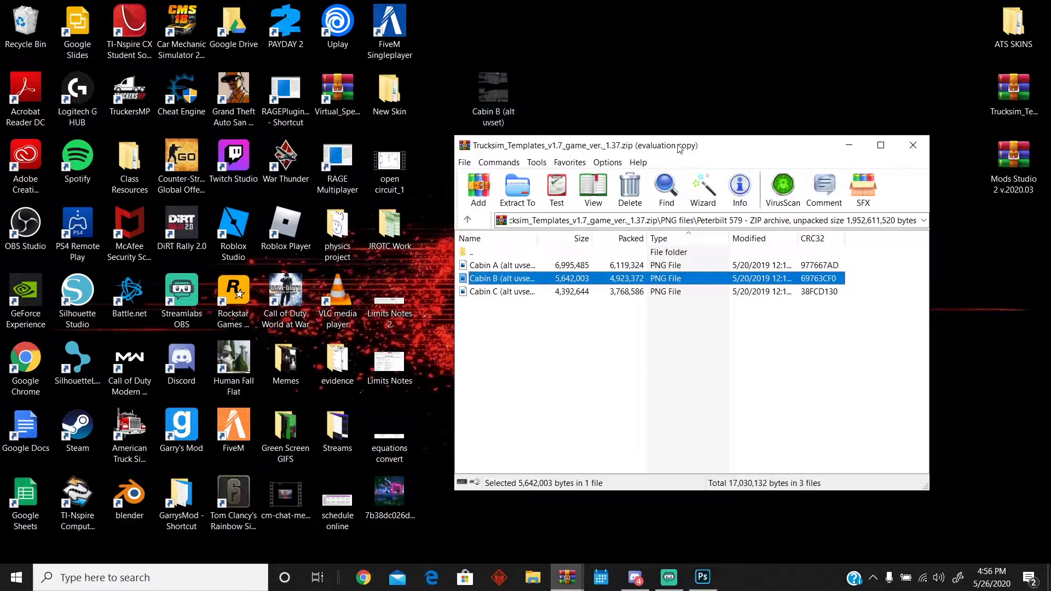
left_click(912, 145)
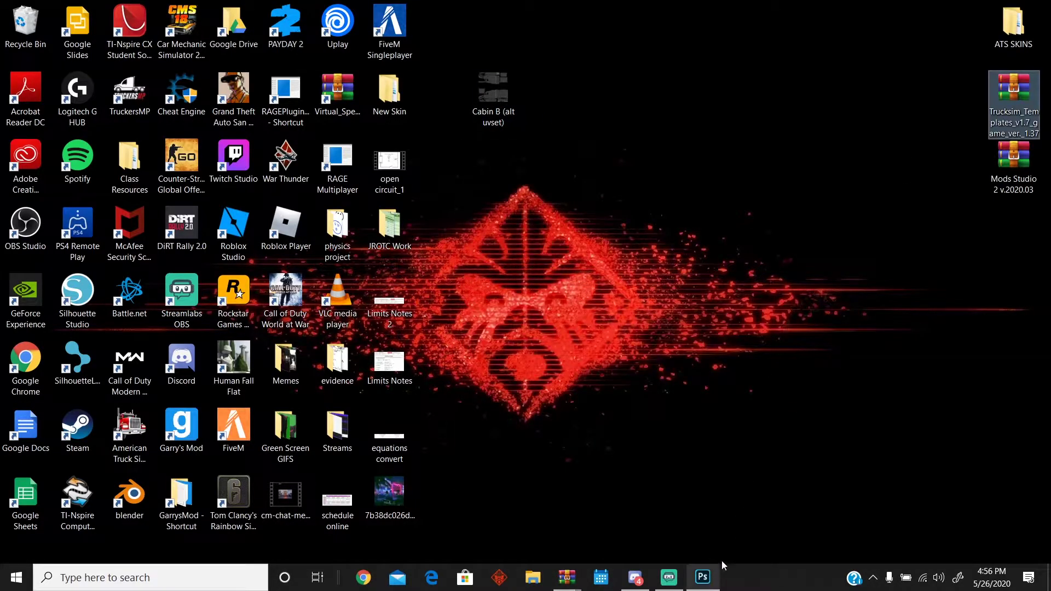
Step: In the Cabin B document, hide the skin layers, leaving the white background and wireframe visible
left_click(703, 578)
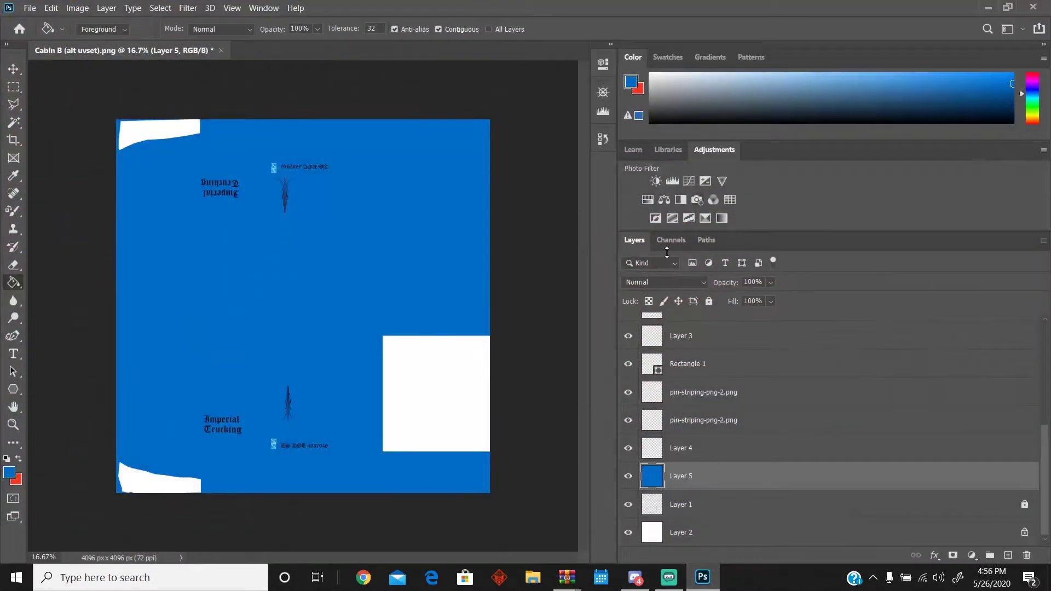
left_click_drag(630, 533, 631, 503)
scroll(631, 361, "up", 5)
scroll(657, 432, "down", 10)
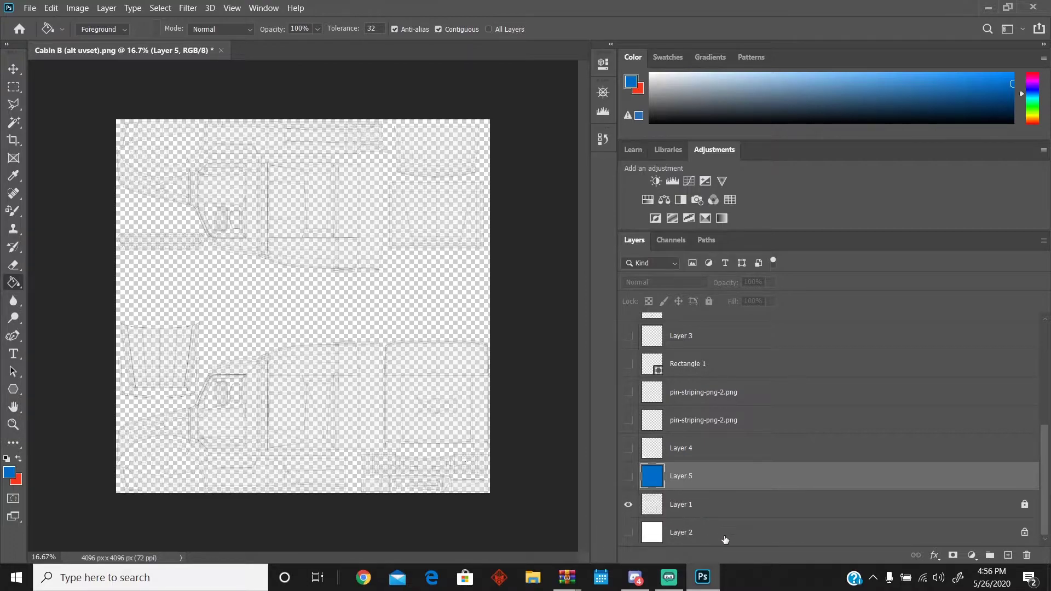
left_click(628, 532)
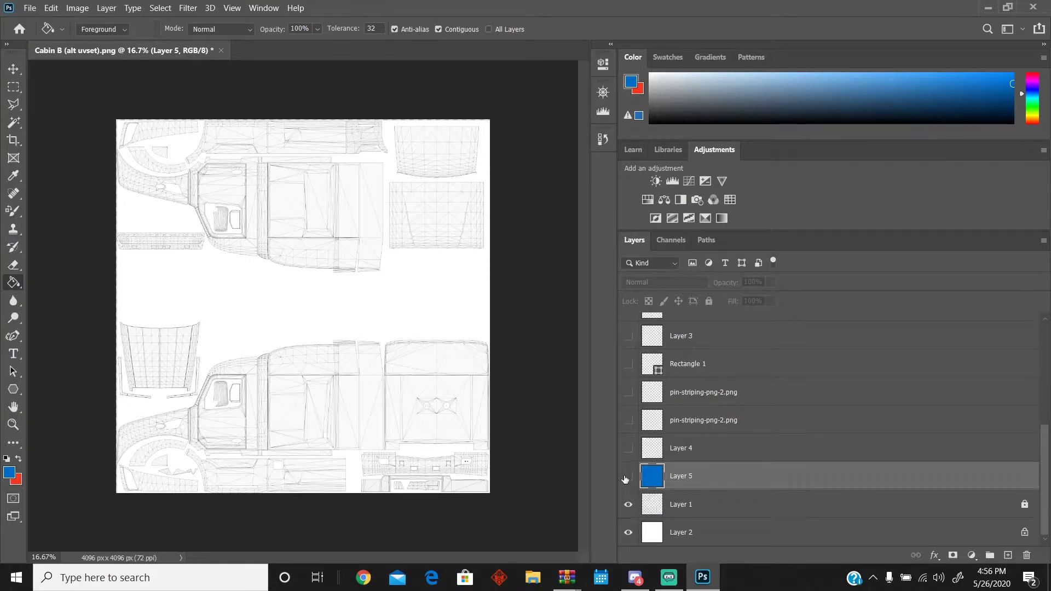
Step: Show the unnamed.jpg, ifta2019.bmp and Imperial.png decal layers
scroll(630, 447, "up", 5)
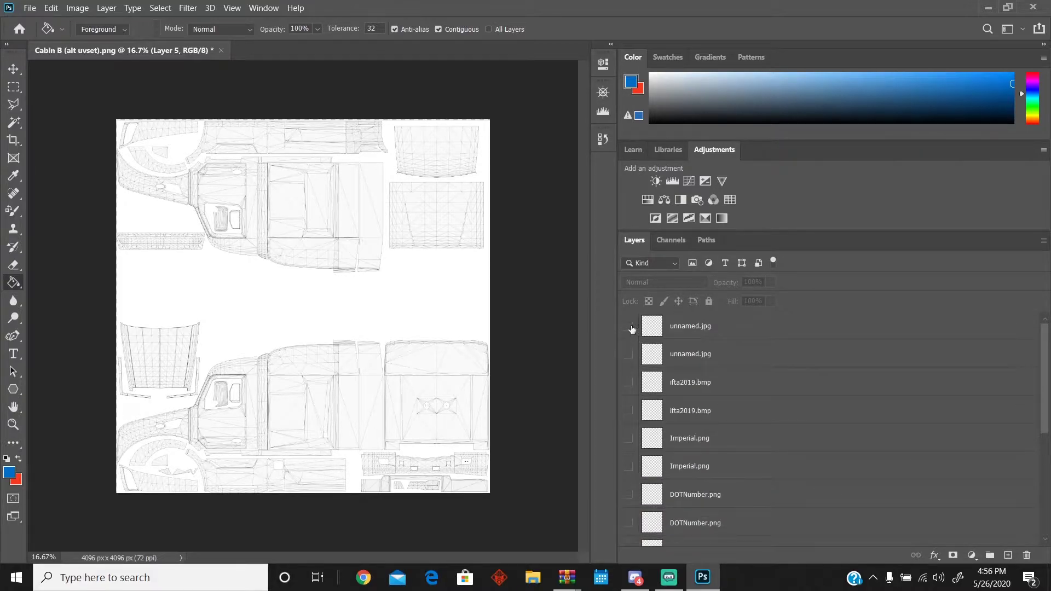
left_click_drag(630, 327, 629, 423)
scroll(280, 173, "up", 4, "alt")
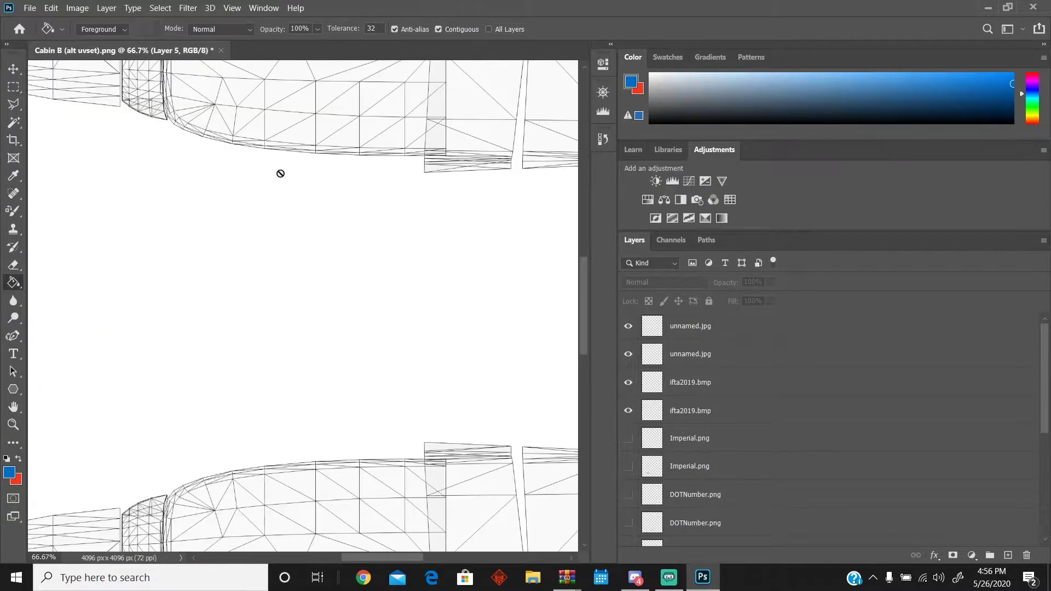
scroll(192, 265, "down", 5)
scroll(238, 306, "down", 4)
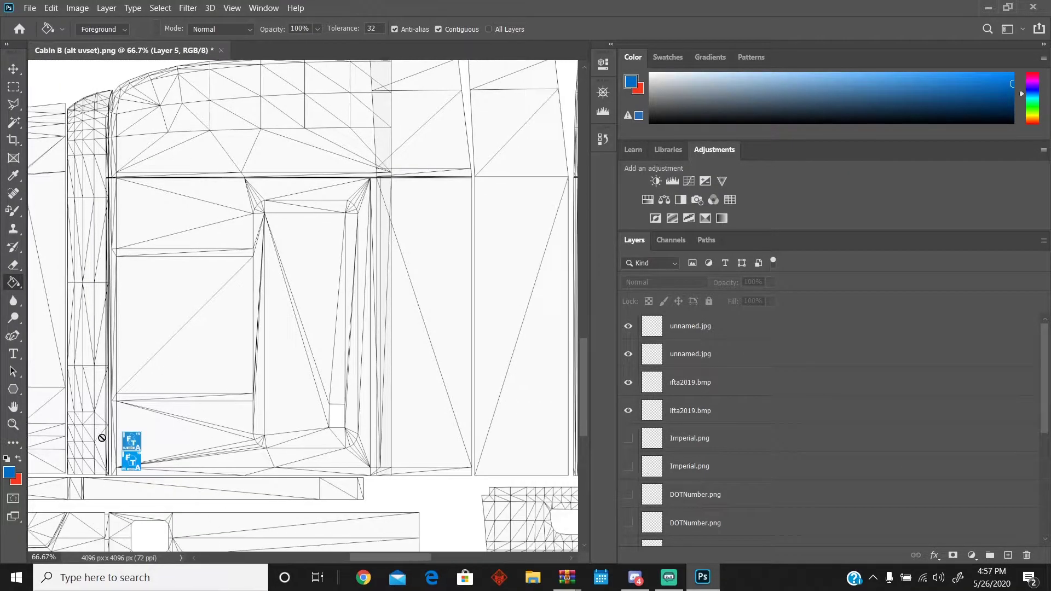
key("ctrl+0")
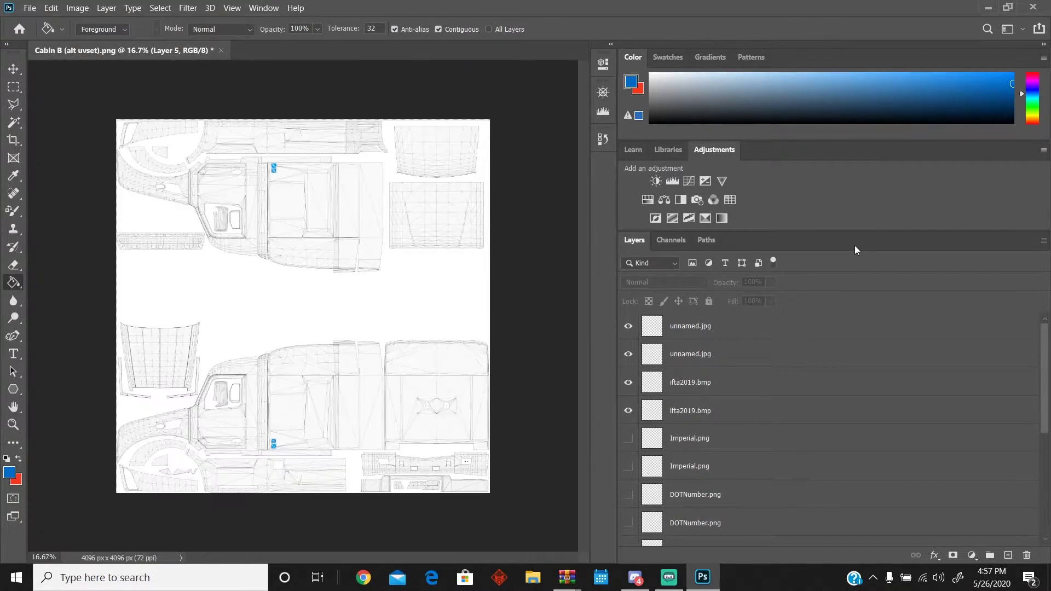
left_click(701, 436)
left_click(629, 438)
left_click(628, 465)
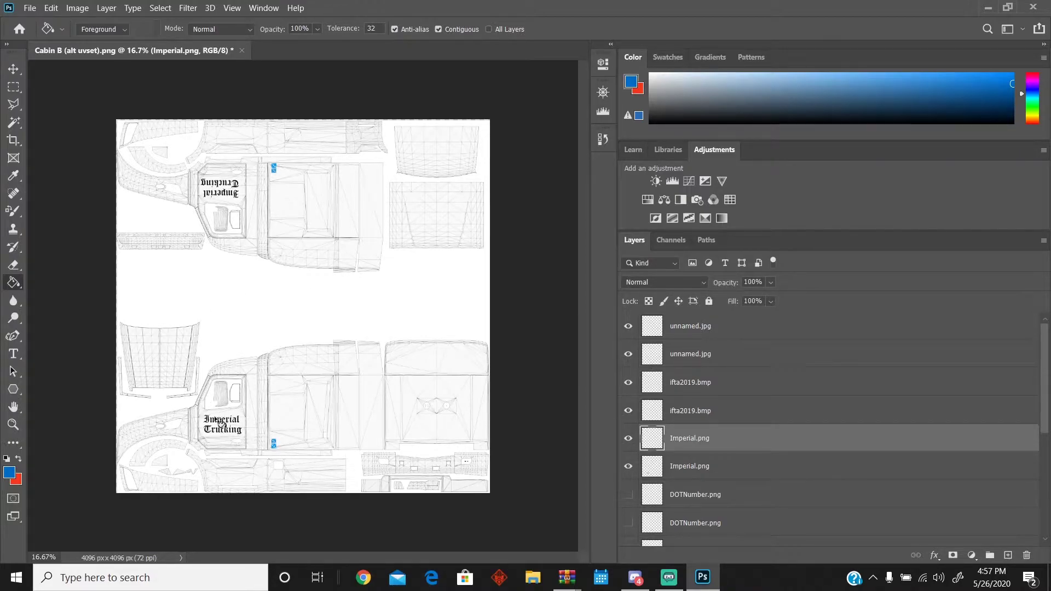
Step: Show the DOTNumber.png layers, then toggle Layer 3 and Rectangle 1, leaving Rectangle 1 visible
scroll(691, 441, "down", 3)
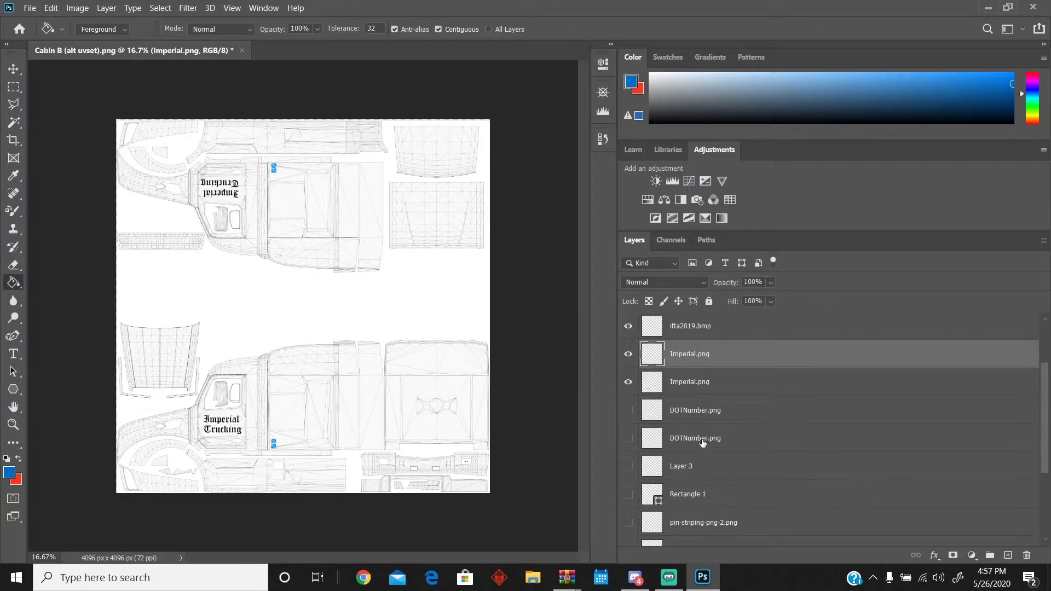
left_click(628, 411)
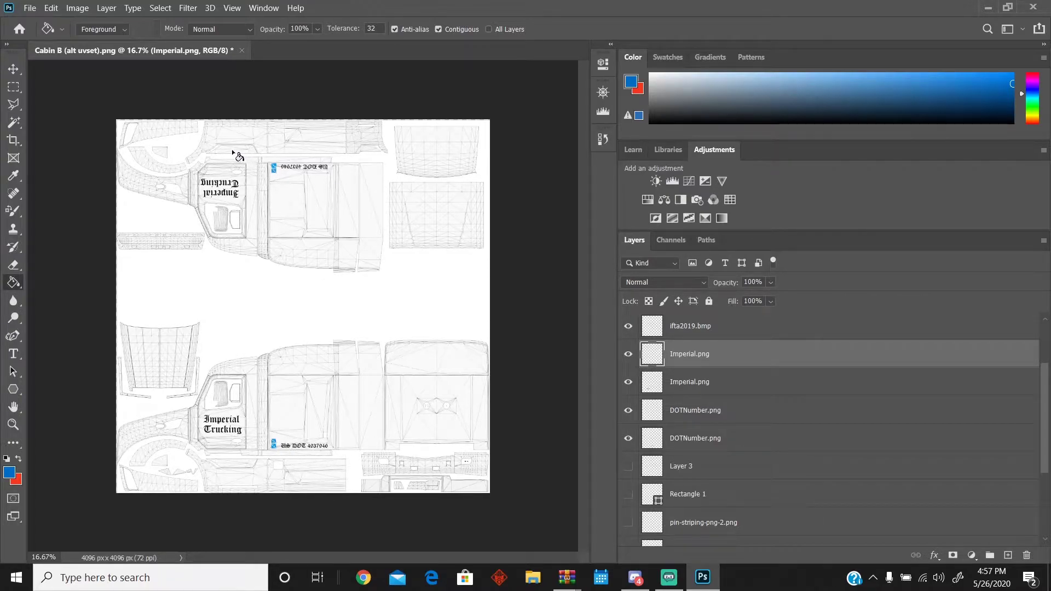
scroll(807, 427, "down", 3)
scroll(690, 401, "up", 2)
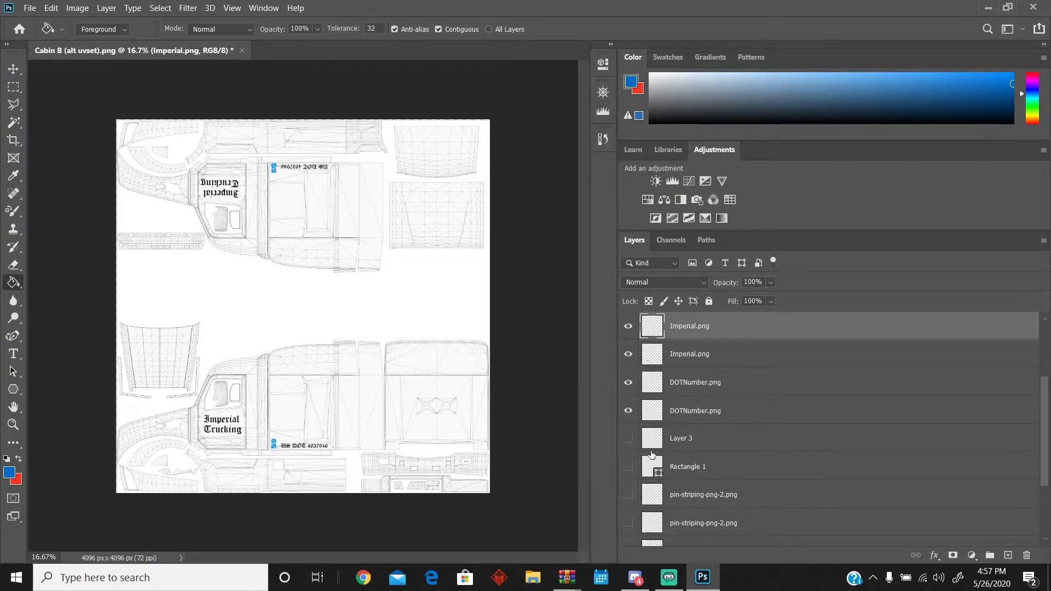
left_click(627, 438)
left_click(628, 467)
left_click(628, 438)
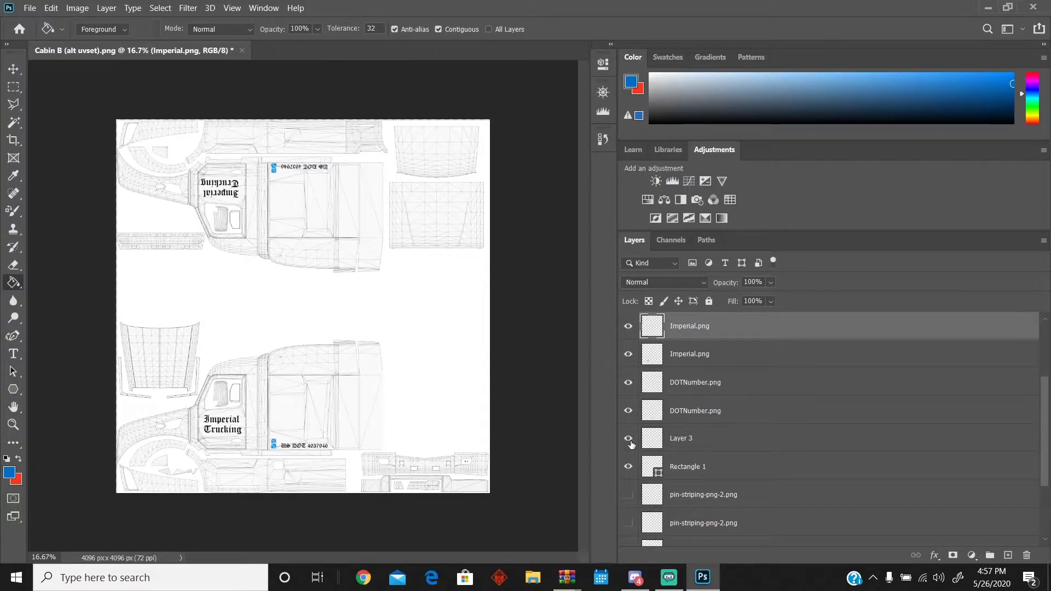
left_click(629, 466)
left_click(628, 467)
left_click(628, 466)
left_click(628, 466)
Step: Show both pin-striping layers, Layer 4's white patches and Layer 5's blue base, then minimize Photoshop
scroll(721, 433, "down", 3)
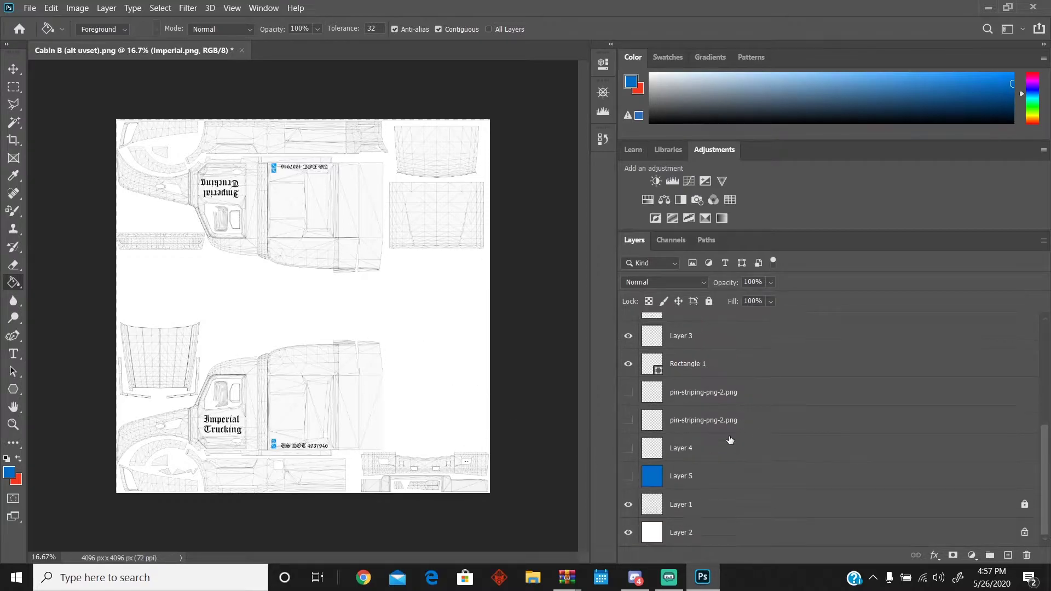
left_click(628, 392)
left_click(628, 420)
left_click(628, 448)
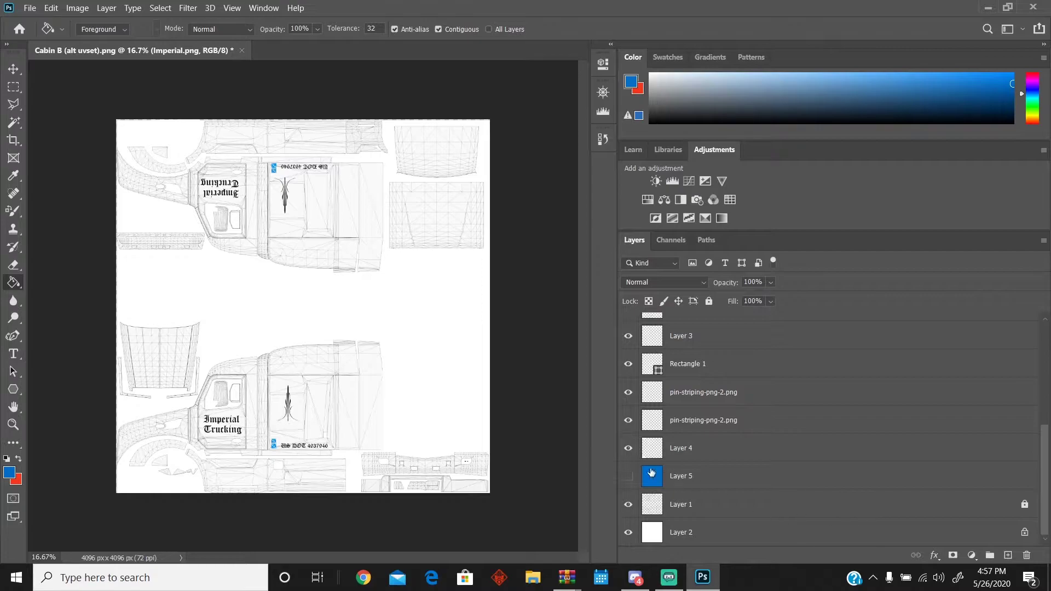
left_click(628, 448)
left_click(627, 476)
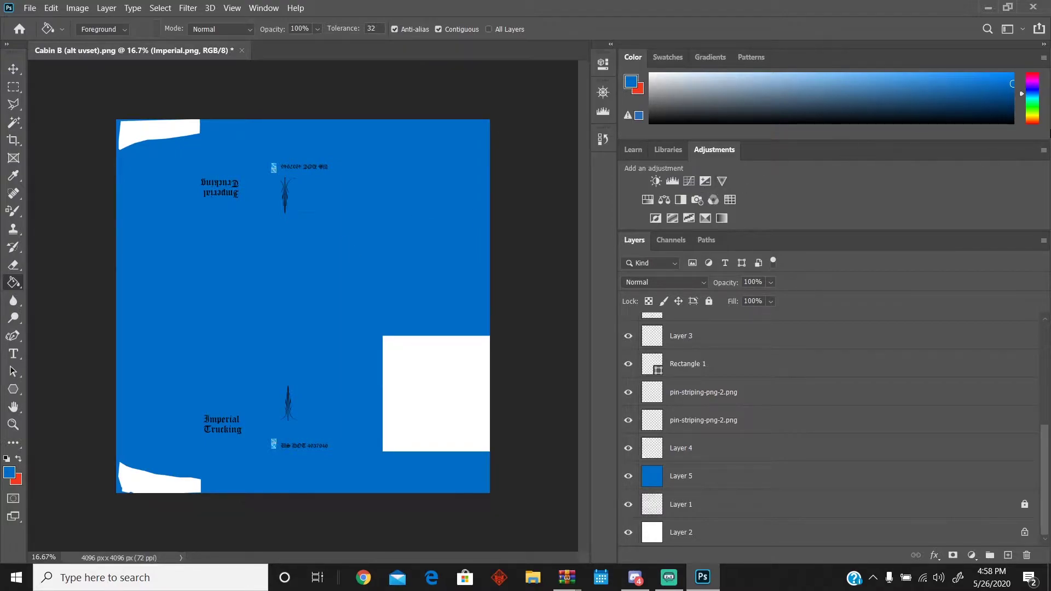
left_click(991, 9)
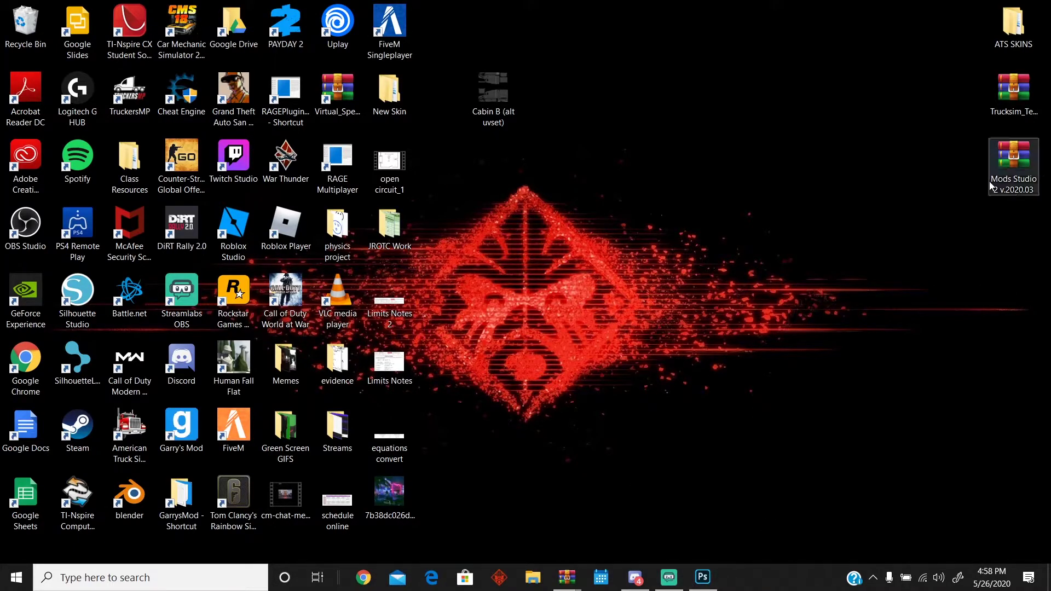
Step: Open the Mods Studio 2 v.2020.03 zip in WinRAR, dismiss the blank pop-up, and bring up Chrome
mouse_move(1010, 170)
left_mouse_down()
mouse_move(854, 172)
mouse_move(1010, 200)
mouse_move(1012, 173)
left_mouse_up()
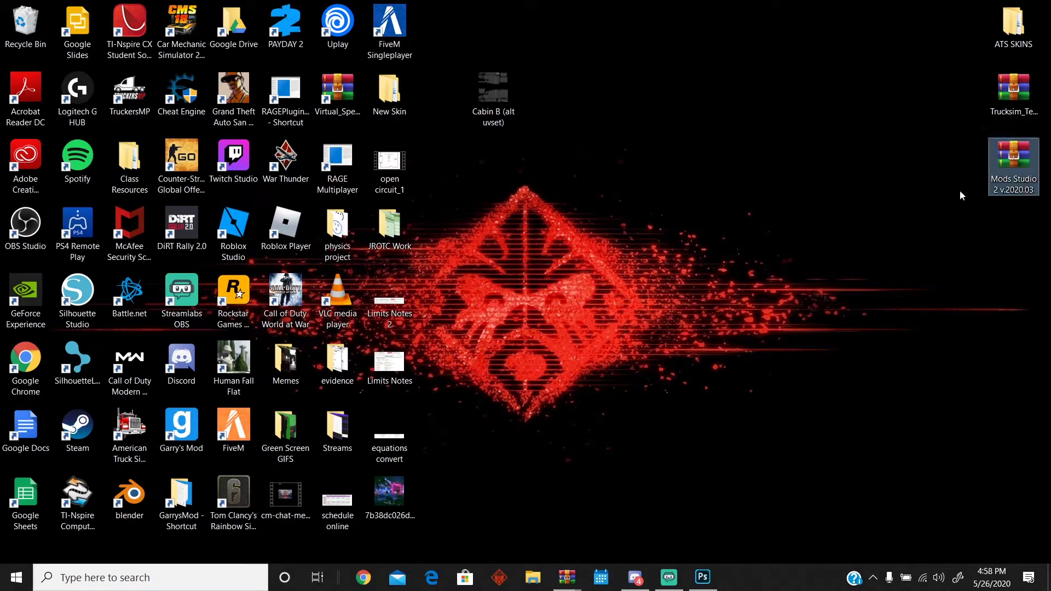
double_click(1012, 180)
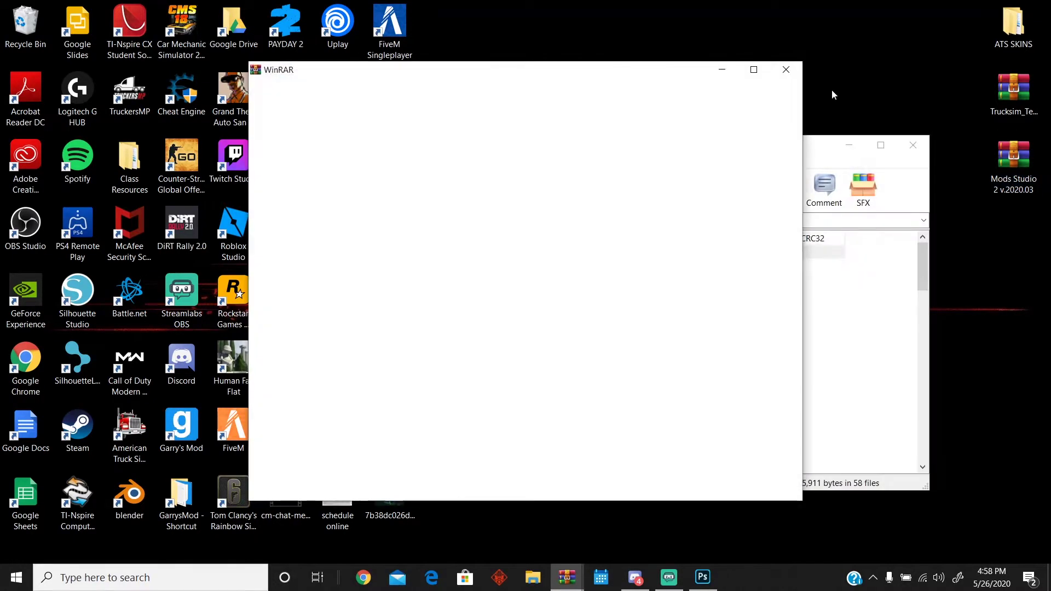
left_click(786, 69)
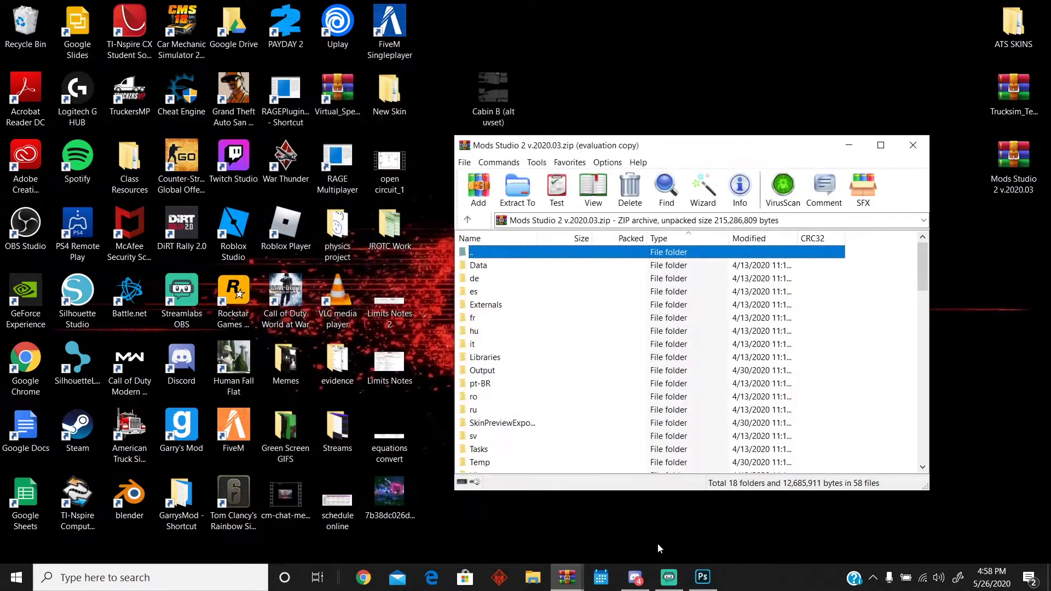
left_click(374, 584)
left_click(364, 578)
left_click(1014, 42)
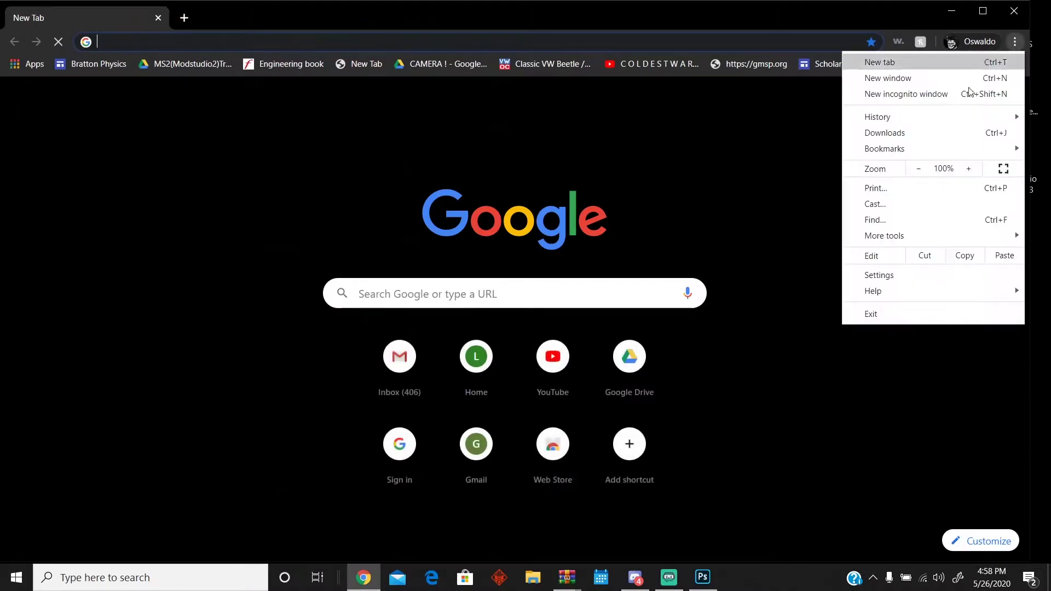
mouse_move(891, 115)
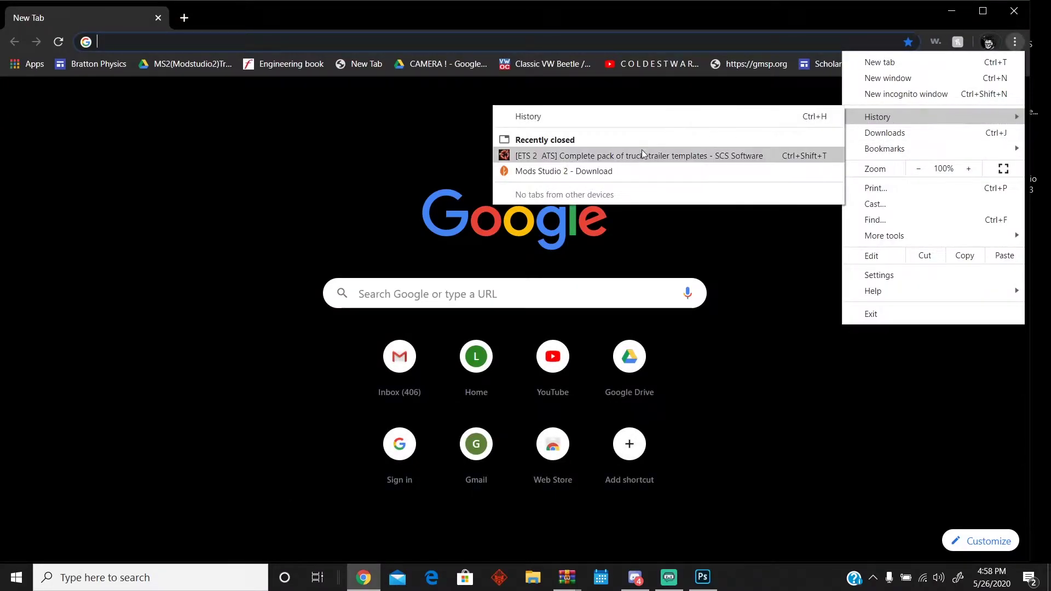
left_click(559, 119)
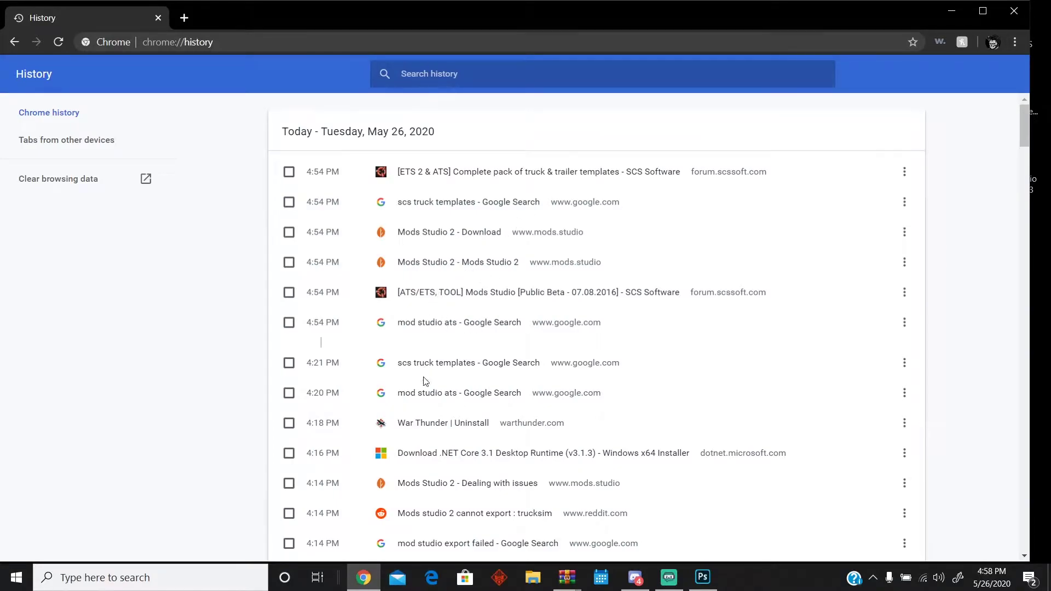
left_click(424, 453)
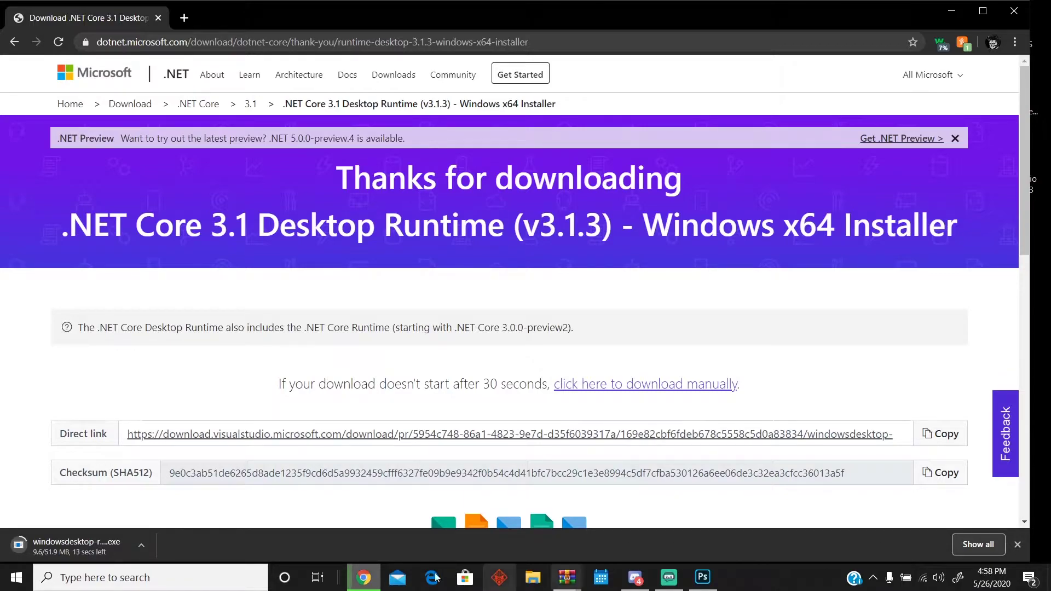
left_click(141, 545)
left_click(165, 522)
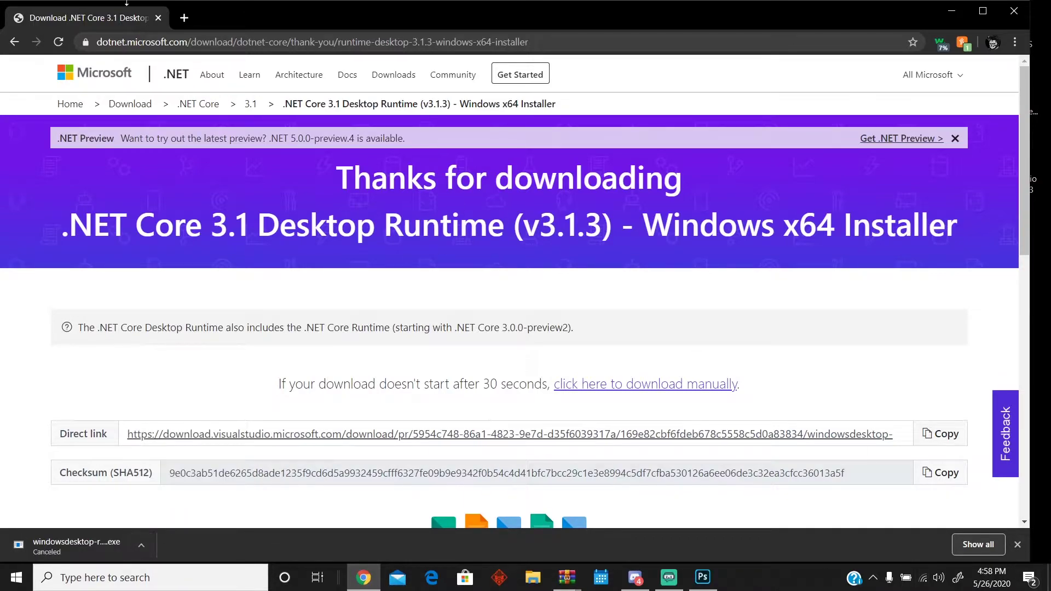
left_click(1017, 544)
left_click(1006, 8)
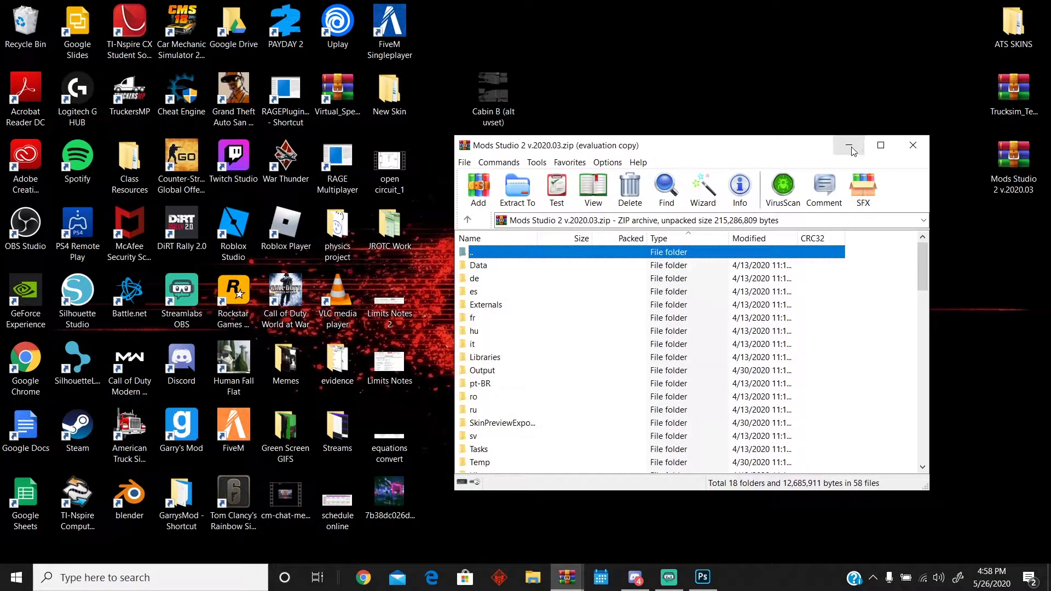
Step: Launch ModsStudio2UI.exe from the archive and open the Scs Color Picker under SCS Tools
scroll(723, 372, "down", 6)
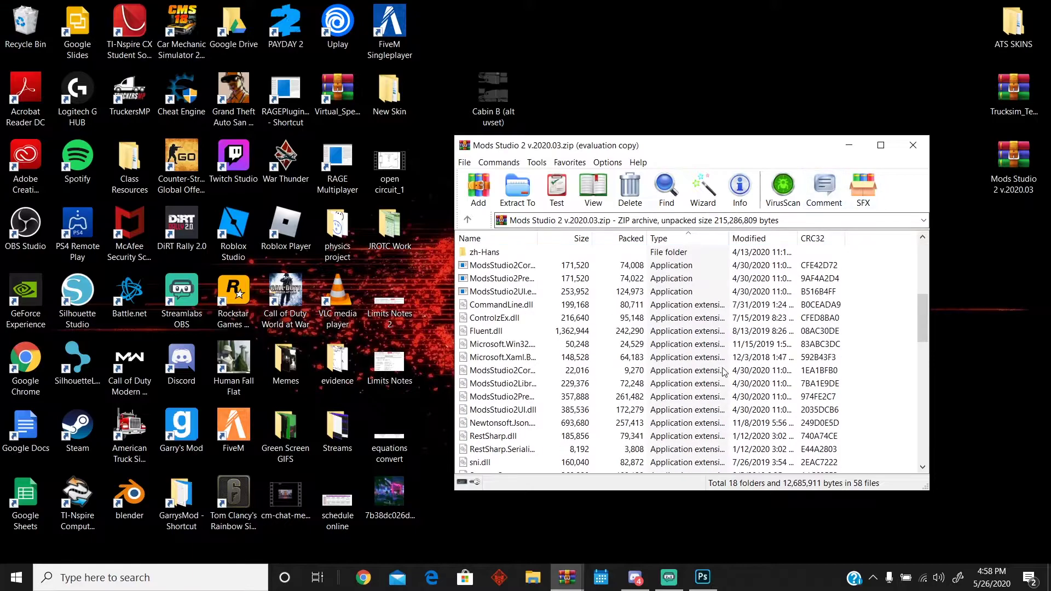
scroll(724, 372, "up", 2)
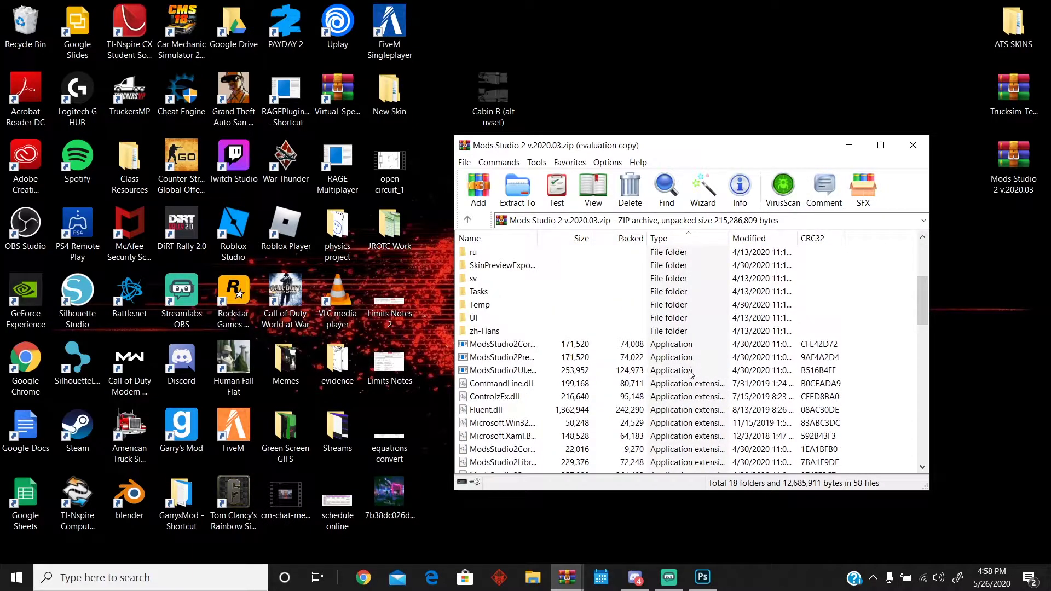
double_click(580, 372)
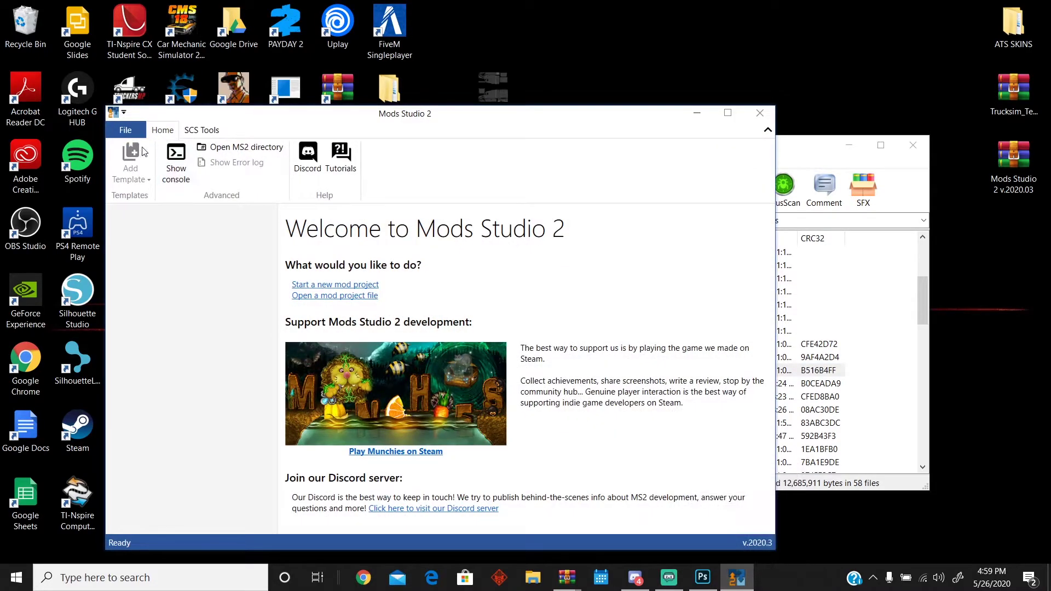
left_click(126, 130)
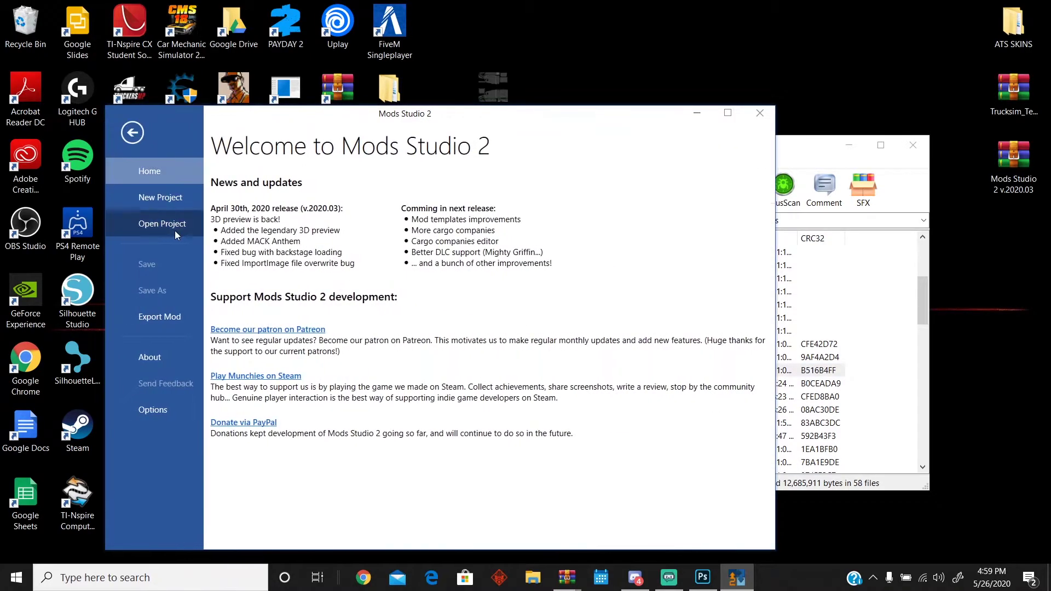
left_click(133, 136)
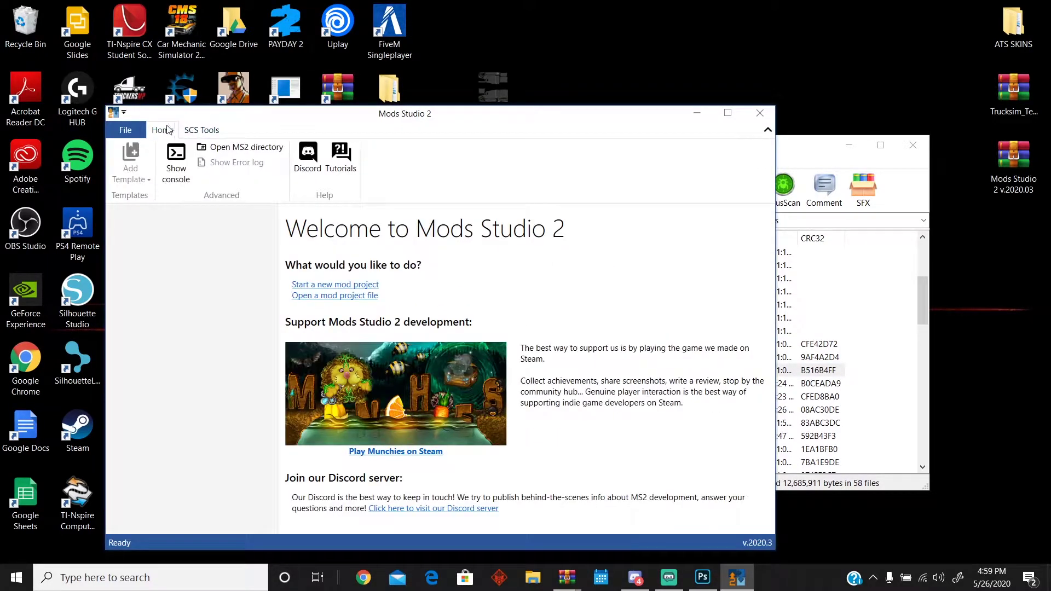
left_click(202, 131)
left_click(129, 160)
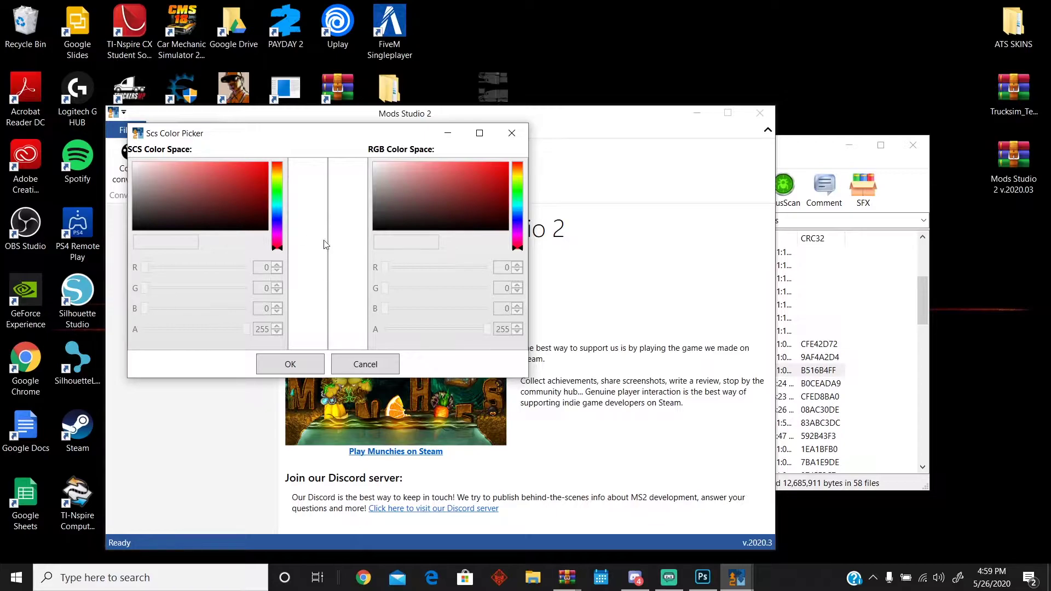
left_click(279, 213)
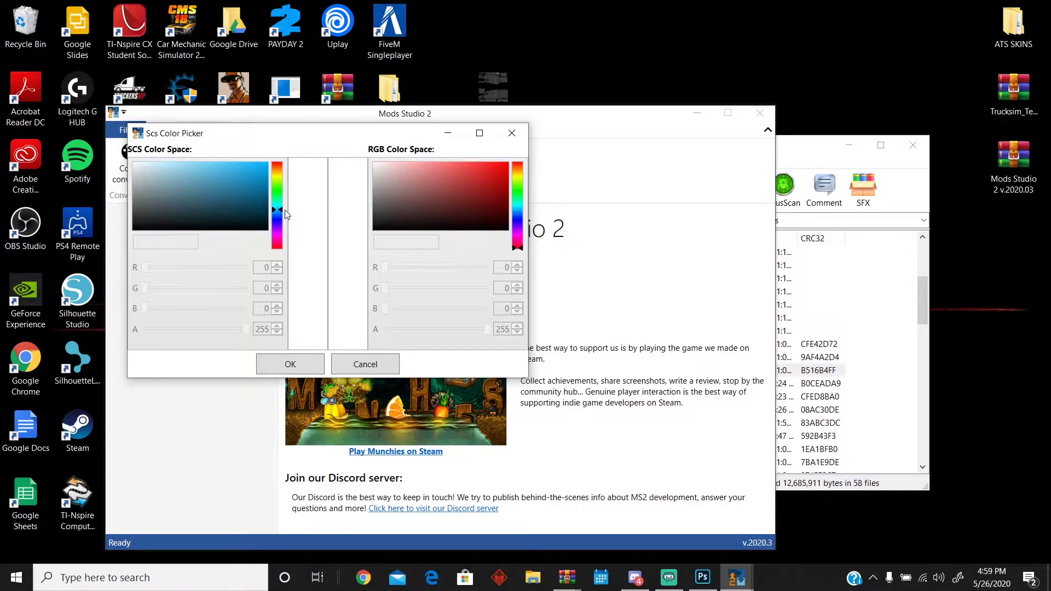
mouse_move(255, 187)
left_mouse_down()
mouse_move(284, 173)
mouse_move(172, 166)
mouse_move(182, 198)
left_mouse_up()
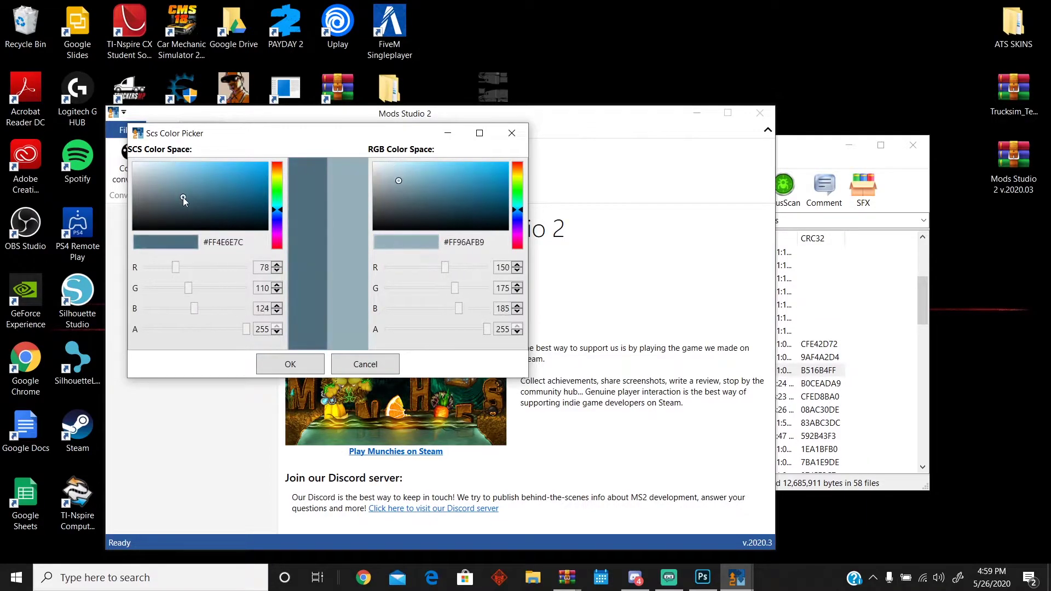
Step: Close the colour converter, browse the SCS Vehicle Database, then return to the Home tools
left_click(504, 132)
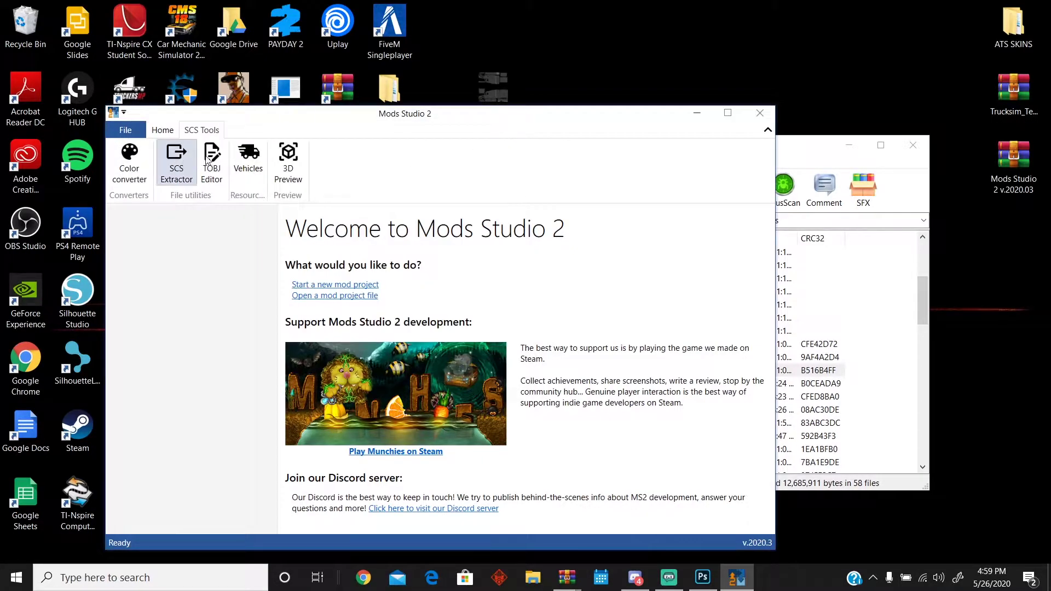
left_click(249, 165)
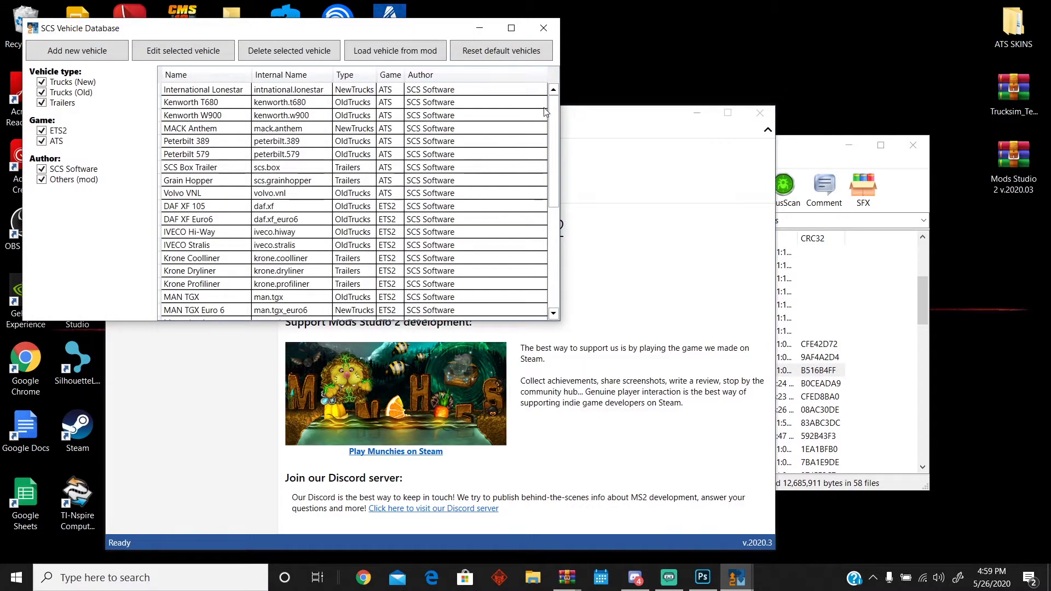
mouse_move(554, 189)
left_mouse_down()
mouse_move(555, 295)
mouse_move(554, 189)
left_mouse_up()
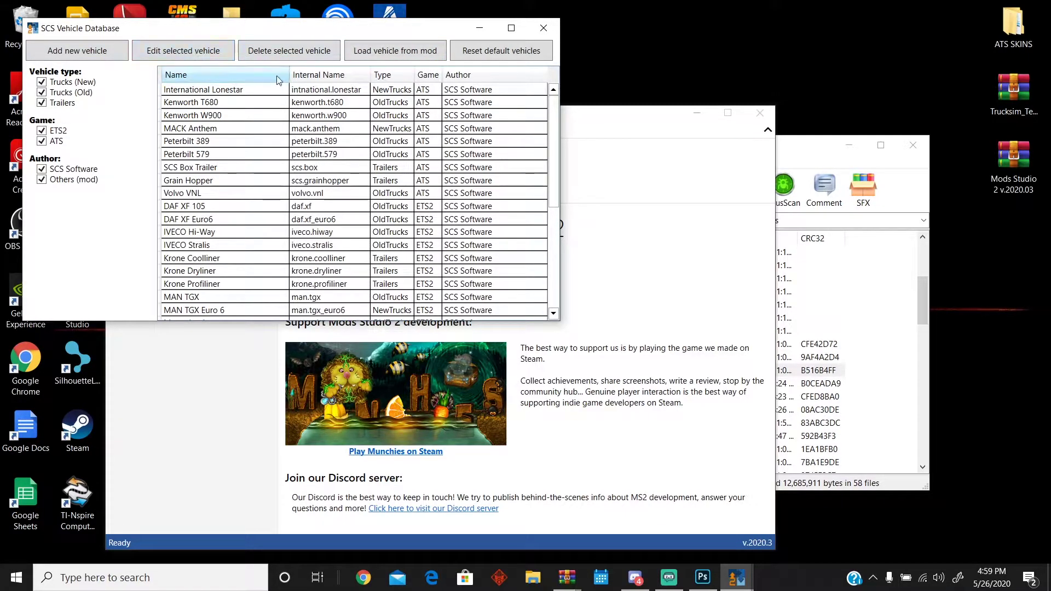
left_click_drag(553, 126, 557, 166)
left_click(544, 28)
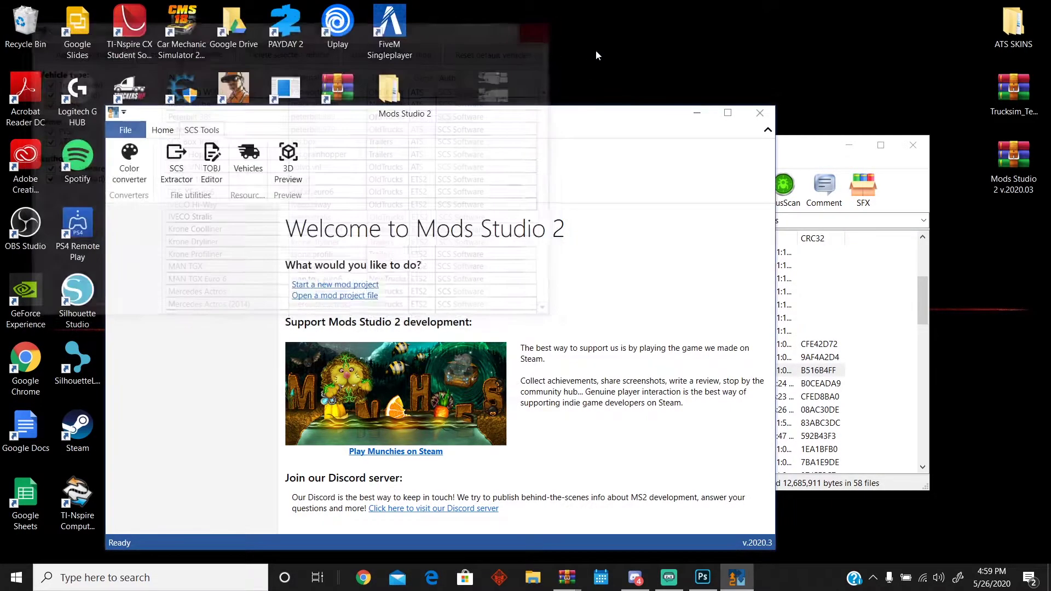
left_click(163, 130)
Step: Create a new American Truck Simulator mod project and open its Mod manifest
left_click(123, 133)
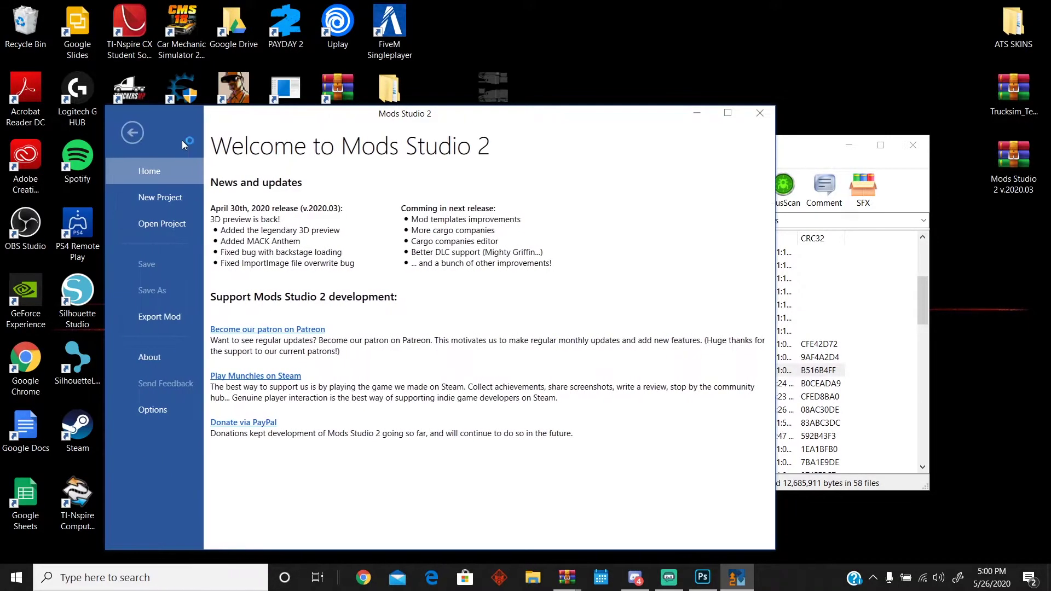
left_click(164, 198)
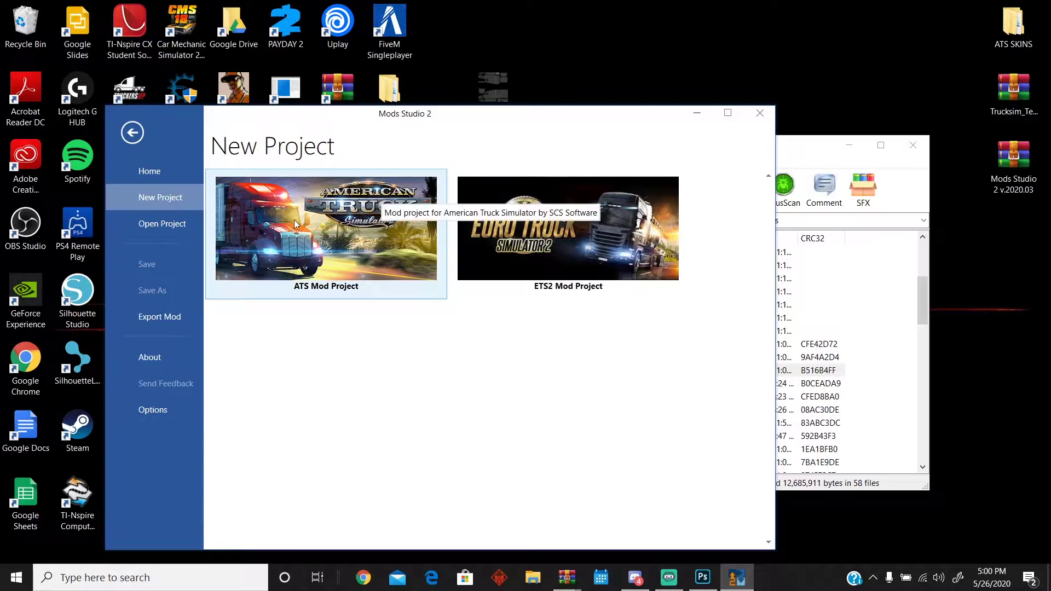
left_click(319, 243)
left_click(170, 218)
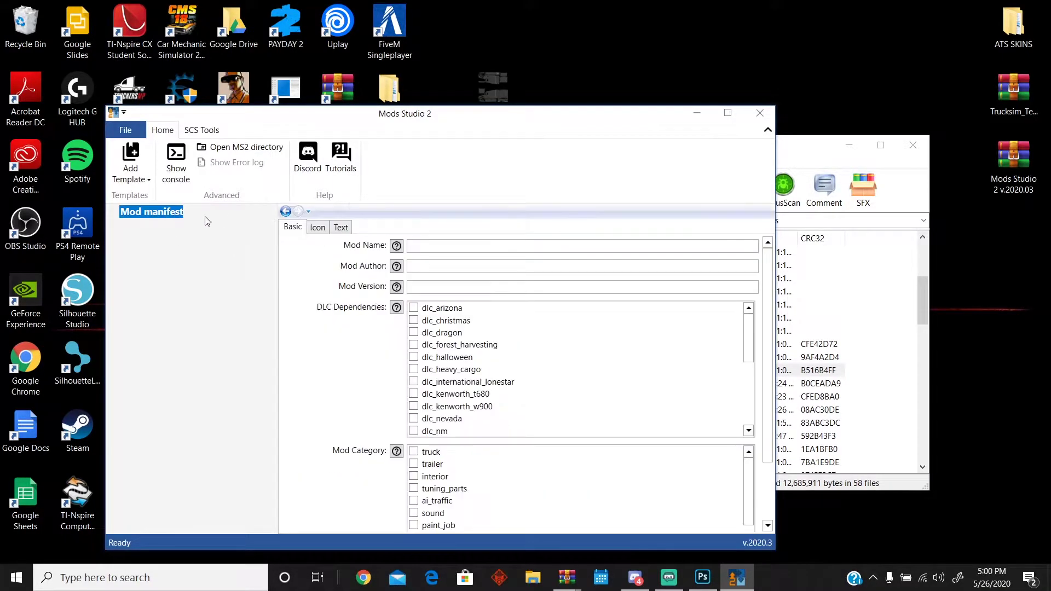
Step: Name the mod 'imperisal' and move through the author and version fields
left_click(462, 249)
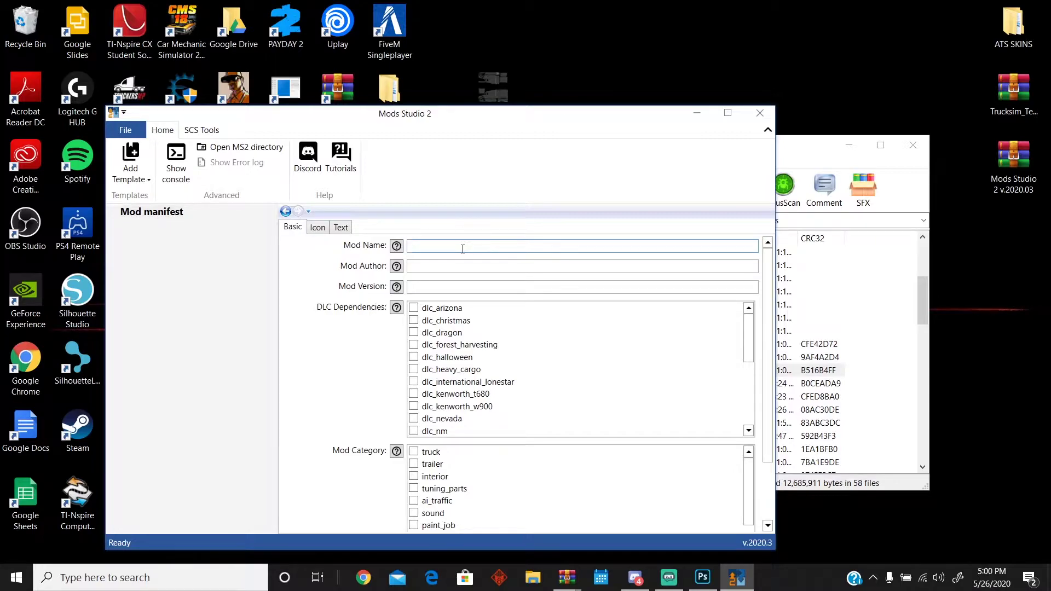
type("imperisal tutorial")
left_click(448, 267)
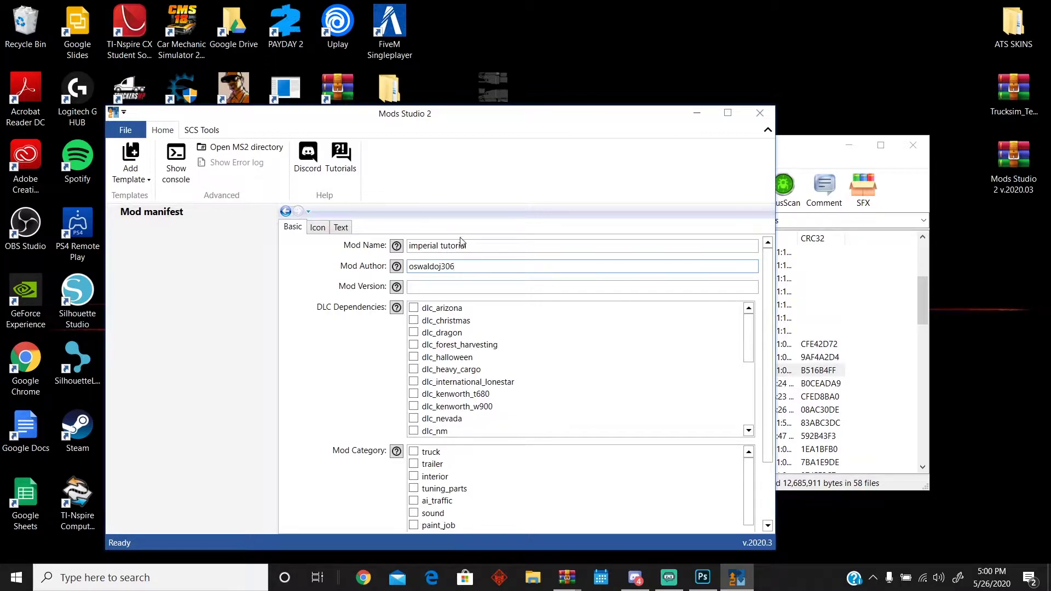
left_click(438, 283)
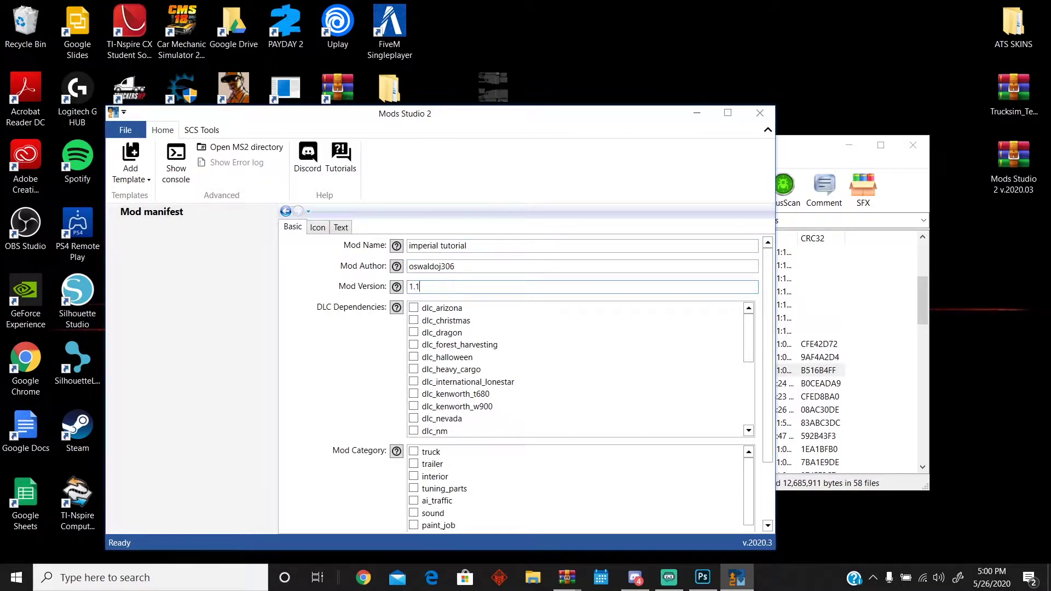
Step: Make the mod depend on dlc_peterbilt_579
scroll(750, 330, "down", 2)
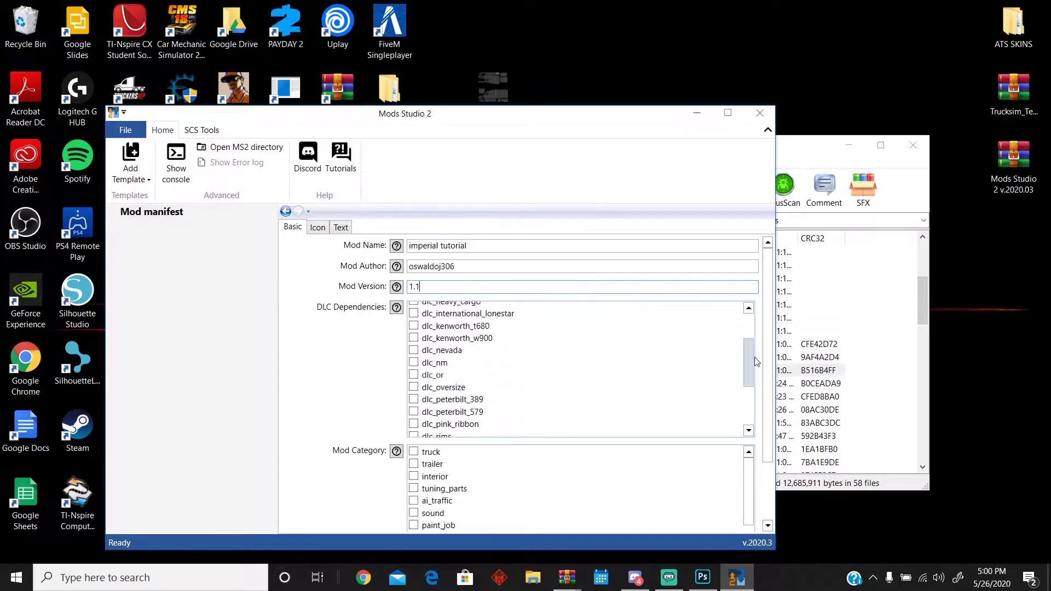
scroll(756, 363, "down", 2)
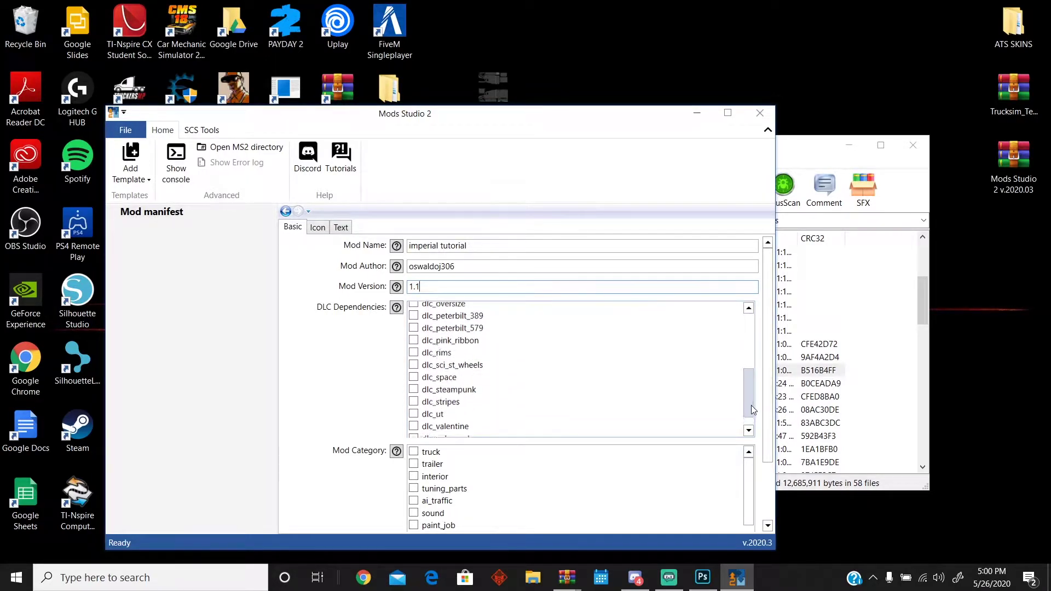
scroll(751, 404, "up", 2)
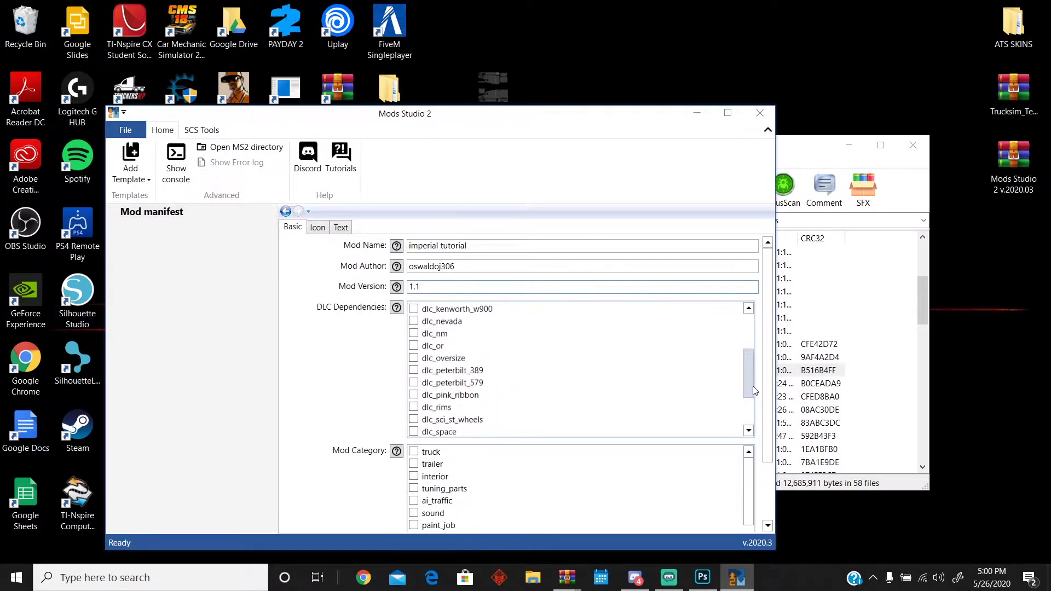
left_click(415, 383)
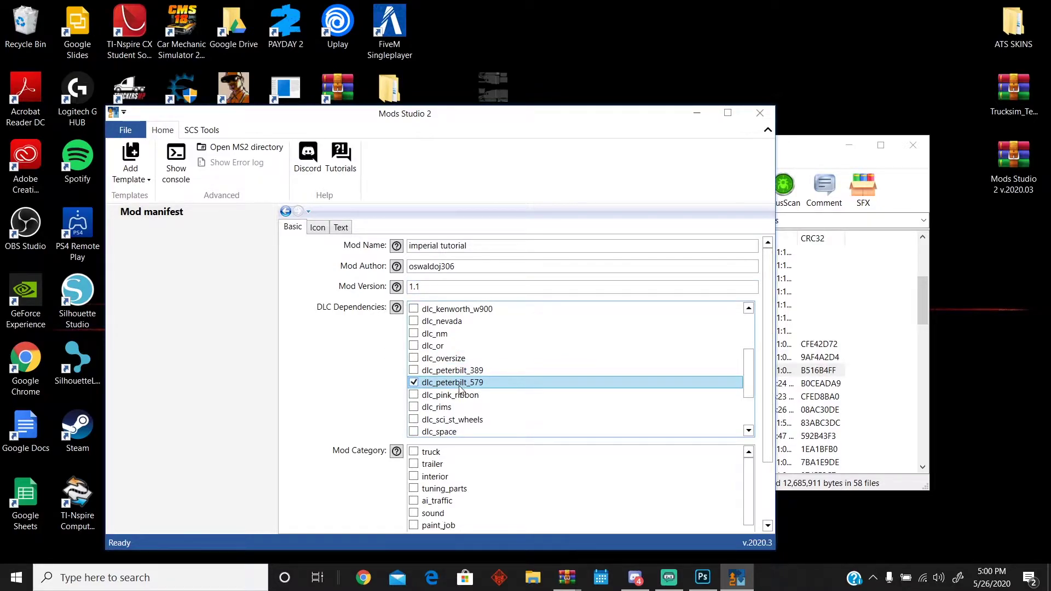
scroll(454, 378, "up", 2)
scroll(438, 361, "down", 2)
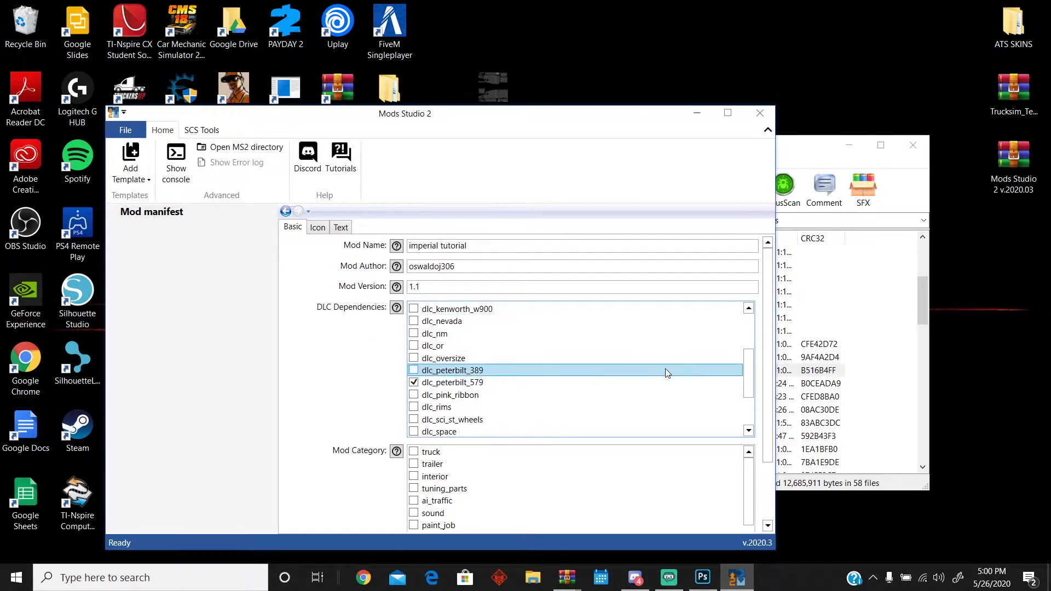
scroll(750, 398, "down", 2)
scroll(493, 372, "up", 1)
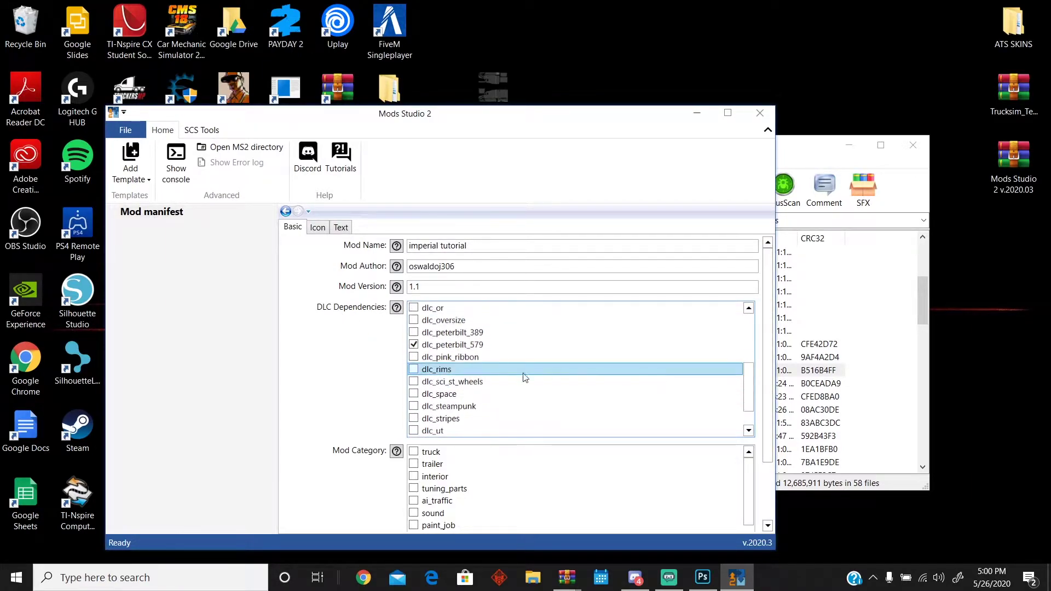
scroll(474, 480, "down", 1)
Step: Set the mod's category to paint_job
left_click_drag(628, 116, 615, 11)
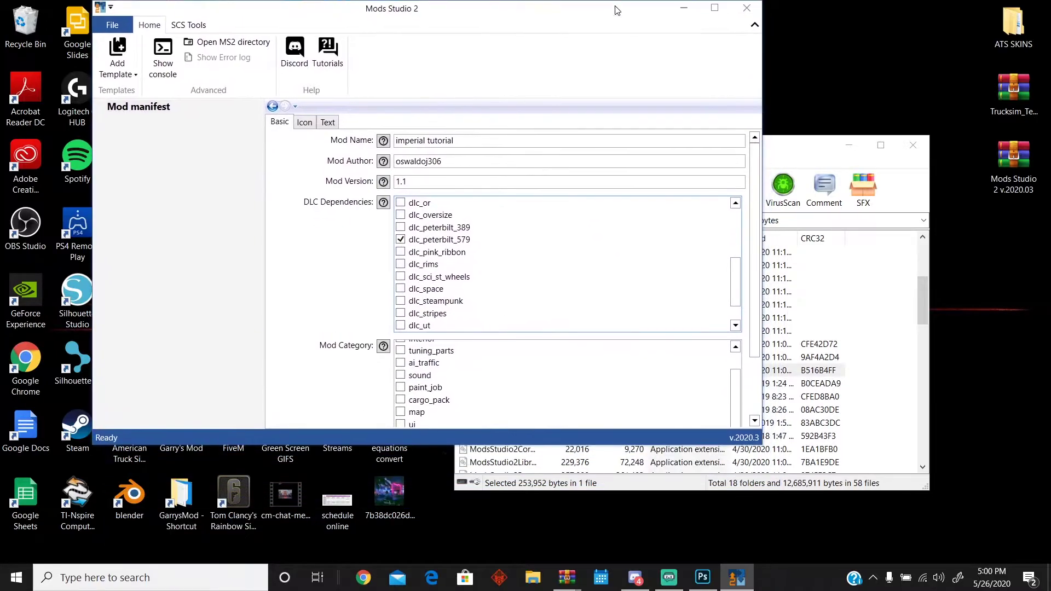
scroll(734, 285, "up", 1)
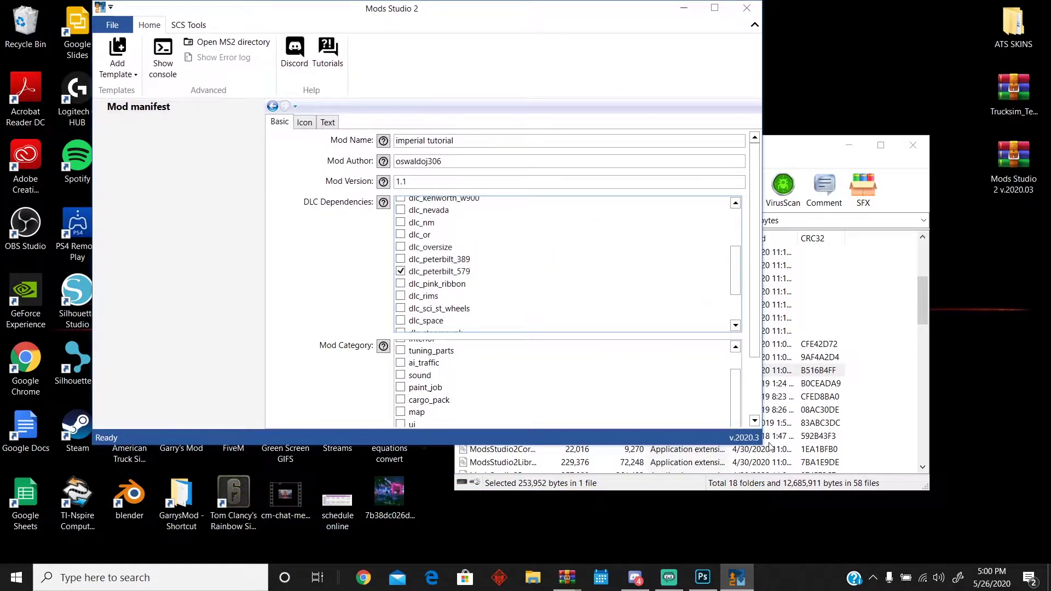
left_click_drag(759, 440, 862, 523)
scroll(535, 391, "down", 2)
scroll(534, 389, "up", 3)
scroll(533, 388, "down", 3)
scroll(428, 361, "up", 3)
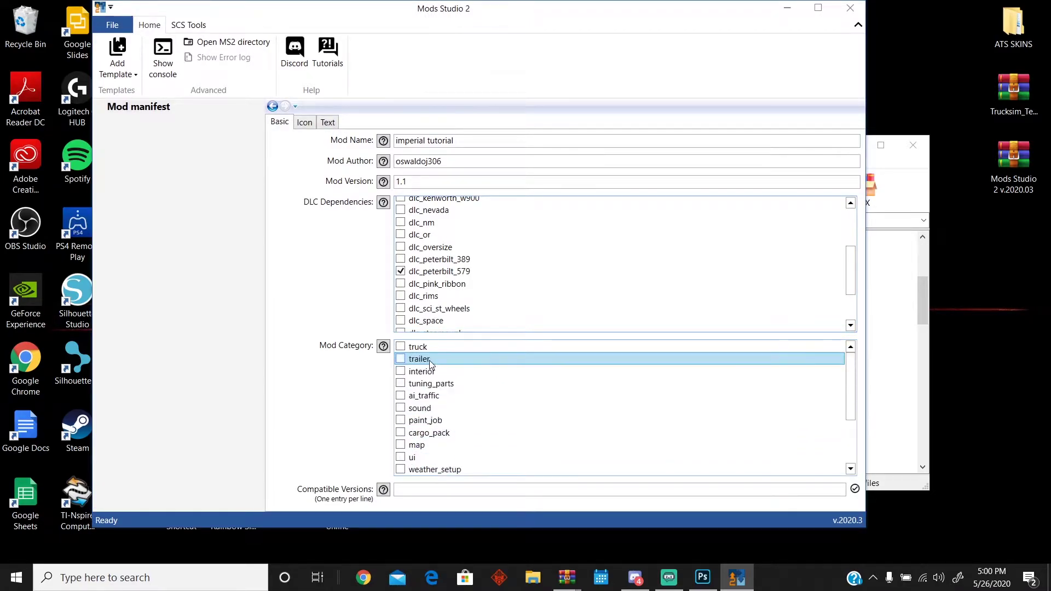
left_click(402, 421)
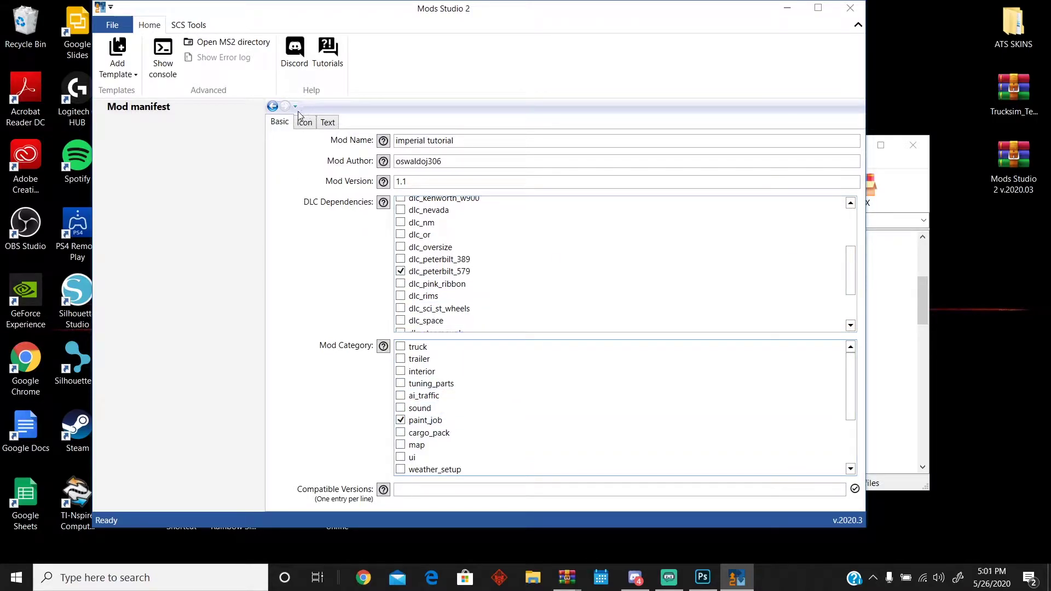
Step: Enter 'enjoy and tutorial' as the mod description and bring up the template gallery
left_click(304, 123)
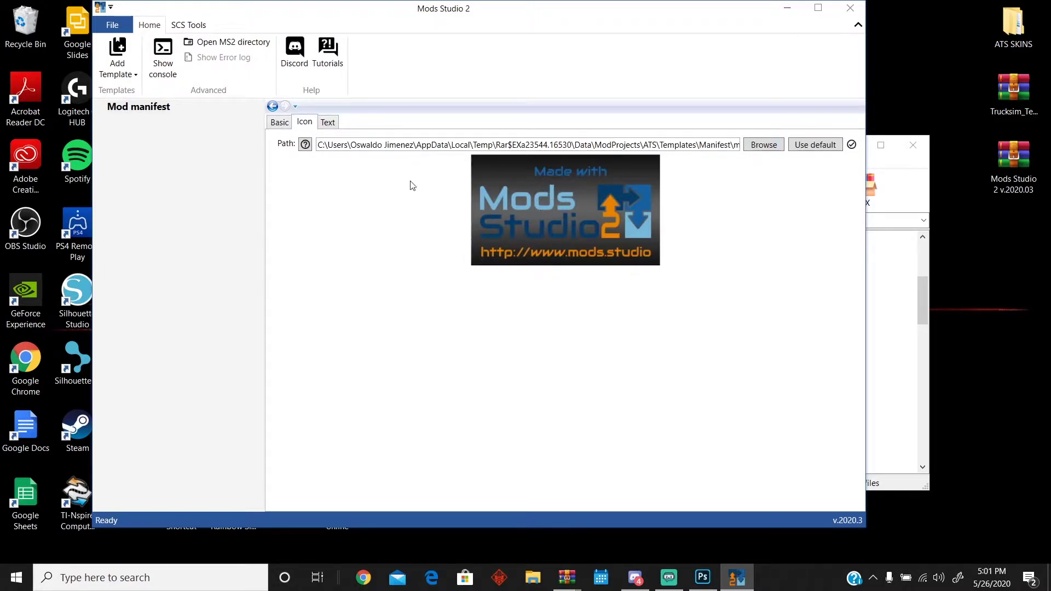
left_click(329, 123)
left_click(416, 152)
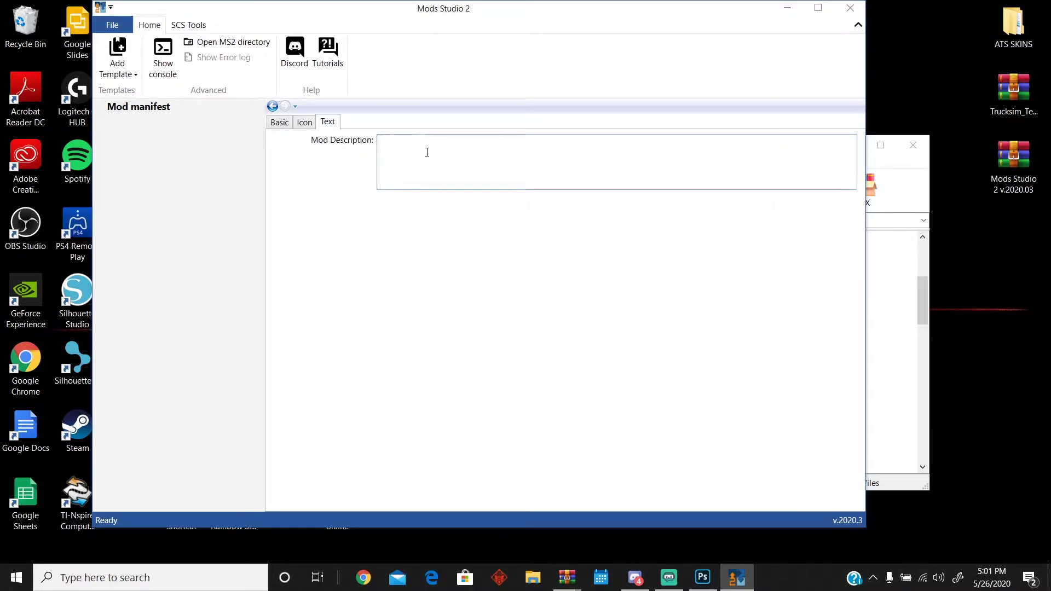
left_click(427, 152)
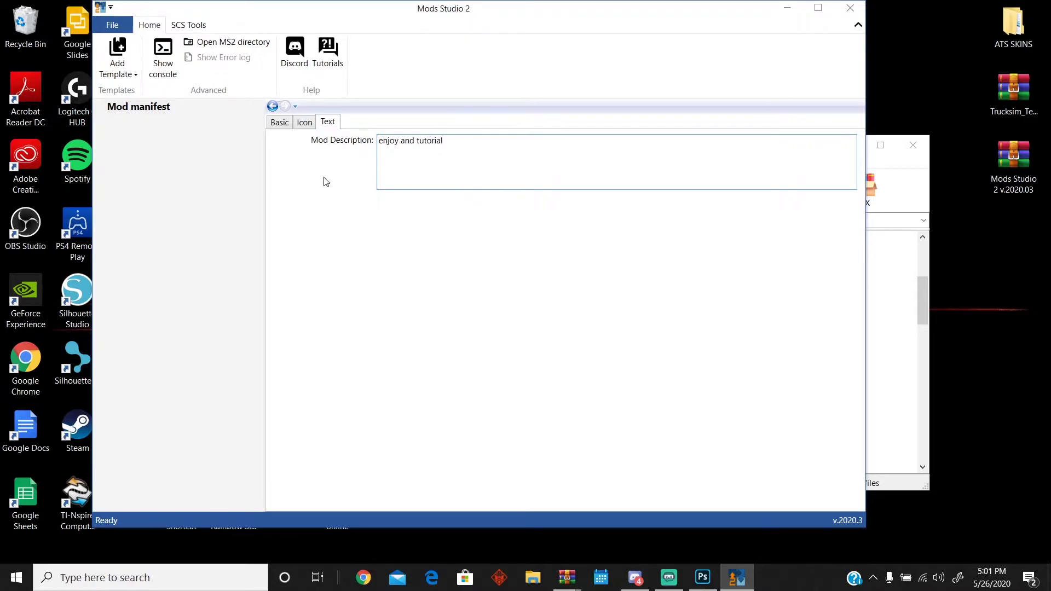
left_click(130, 78)
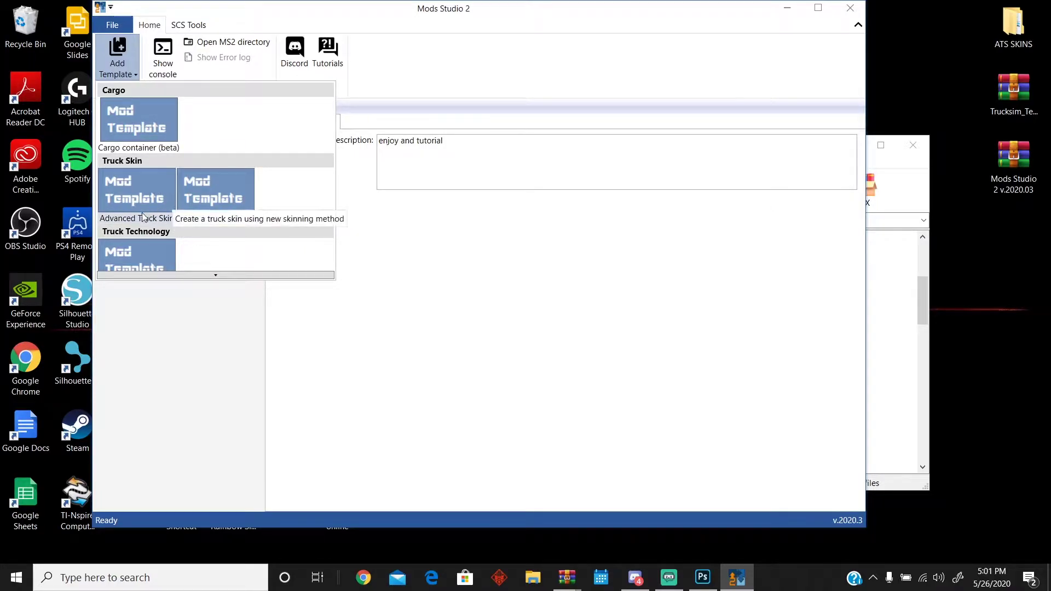
Step: Browse the template gallery and add the Simple Truck Skin template from Truck Skin
left_click(203, 277)
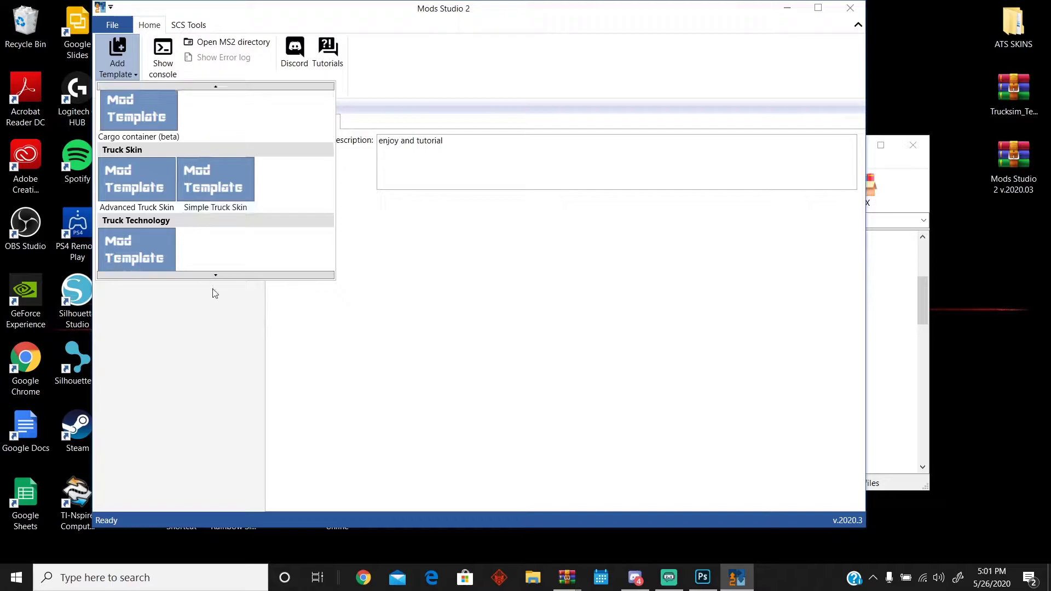
left_click(215, 276)
left_click(215, 276)
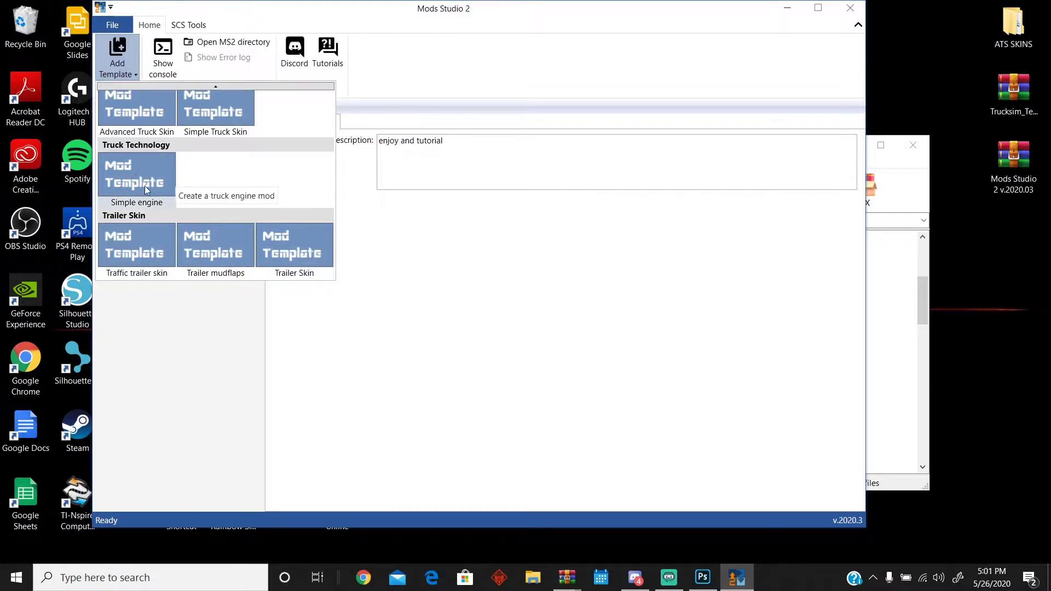
left_click(205, 86)
left_click(222, 85)
left_click(213, 85)
left_click(213, 85)
scroll(274, 175, "down", 1)
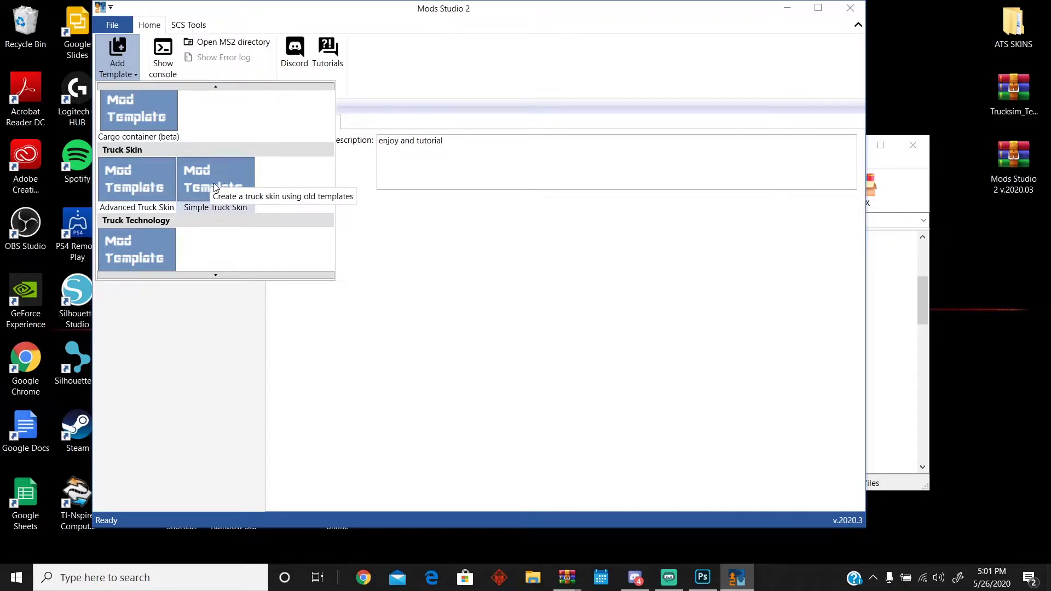
left_click(219, 86)
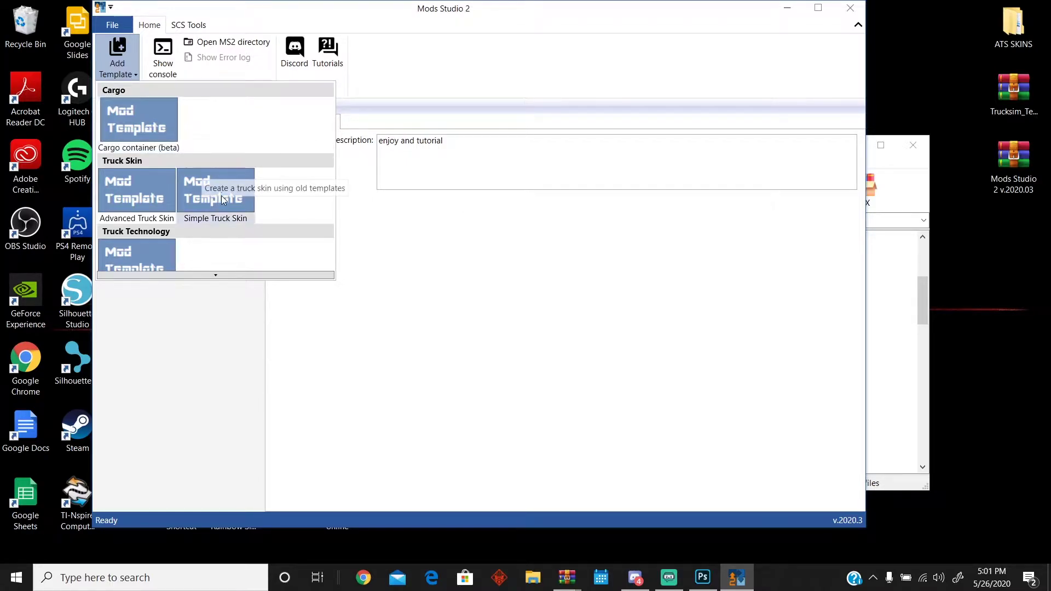
left_click(239, 219)
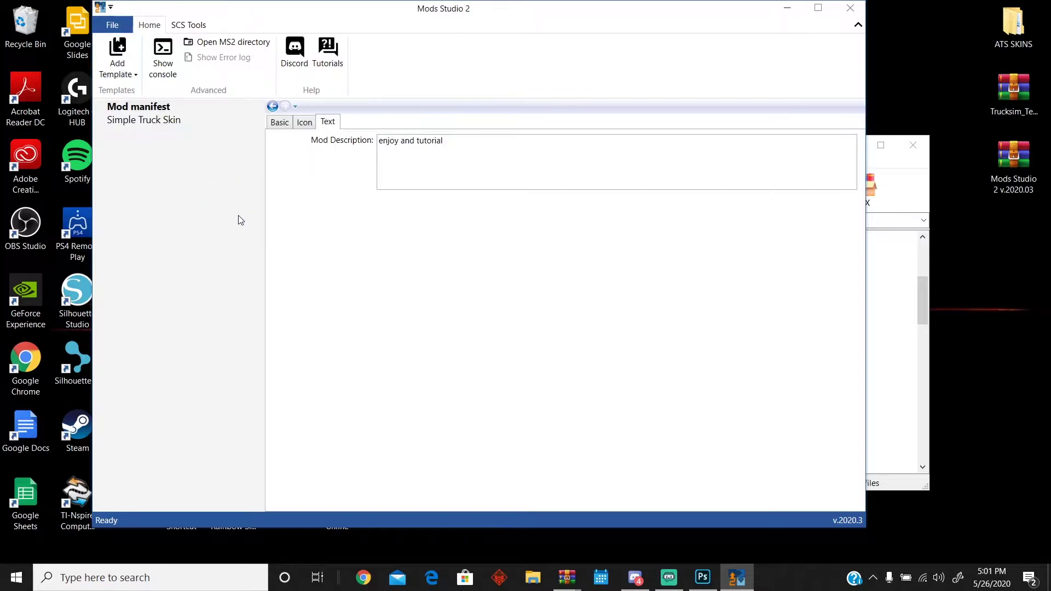
Step: Target the skin at the SCS Software Peterbilt 579 with the Stand Up Sleeper cab
left_click(141, 121)
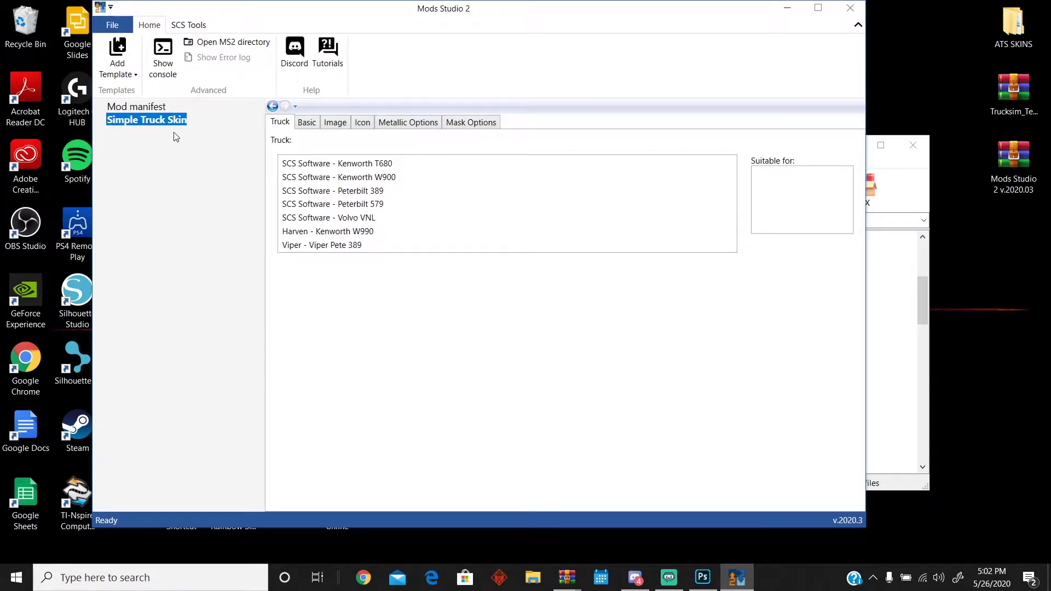
left_click(137, 107)
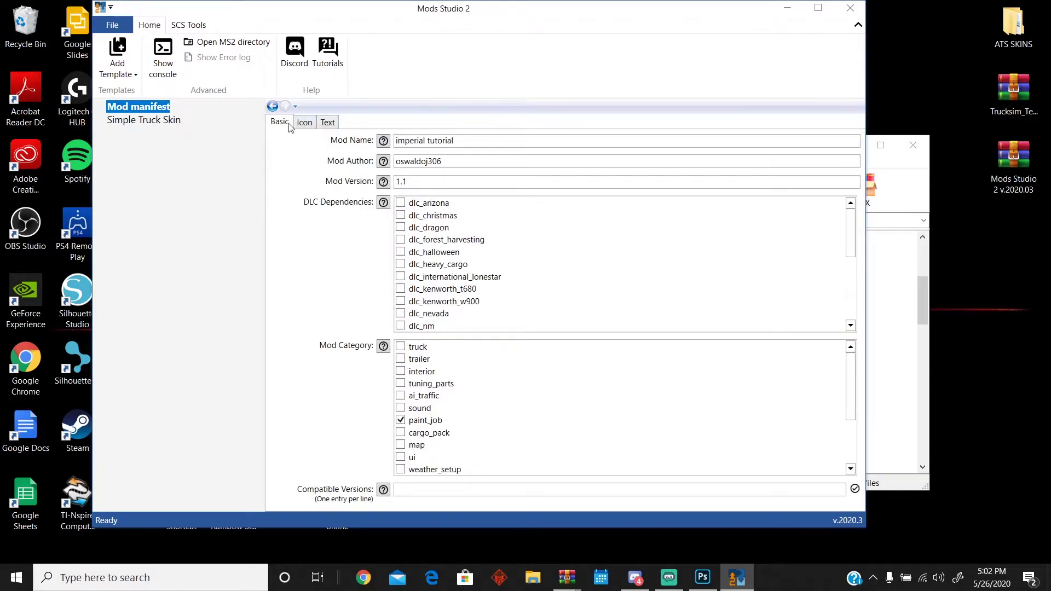
left_click(164, 120)
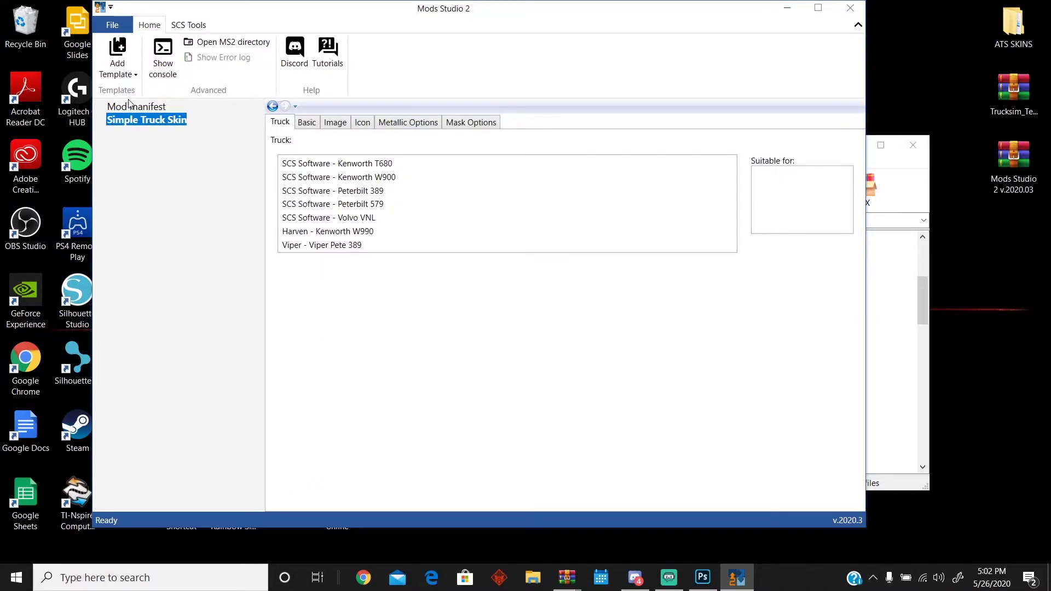
left_click(153, 107)
left_click(154, 121)
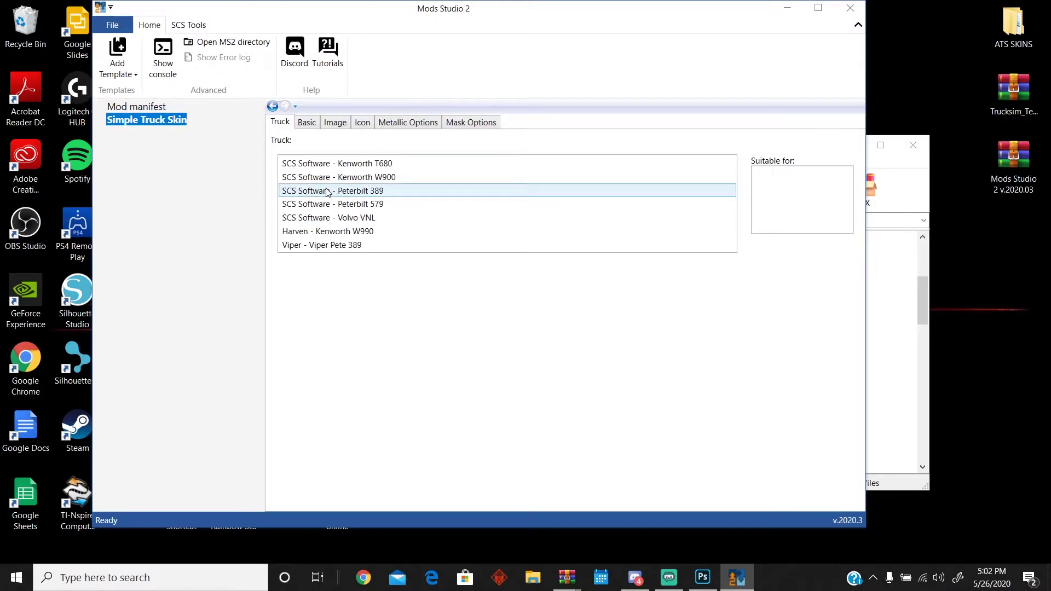
left_click(355, 206)
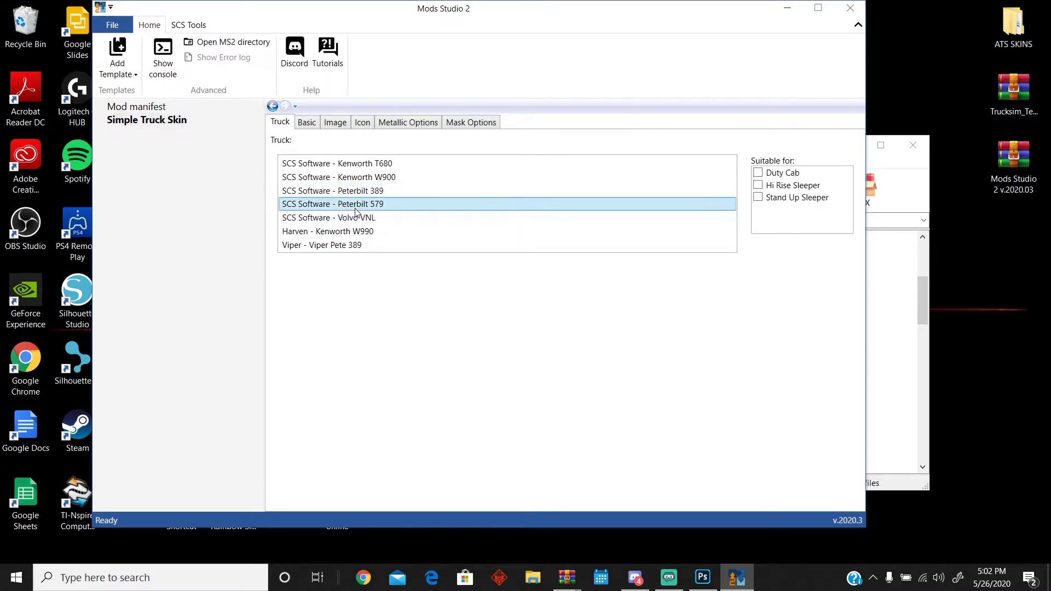
left_click(758, 199)
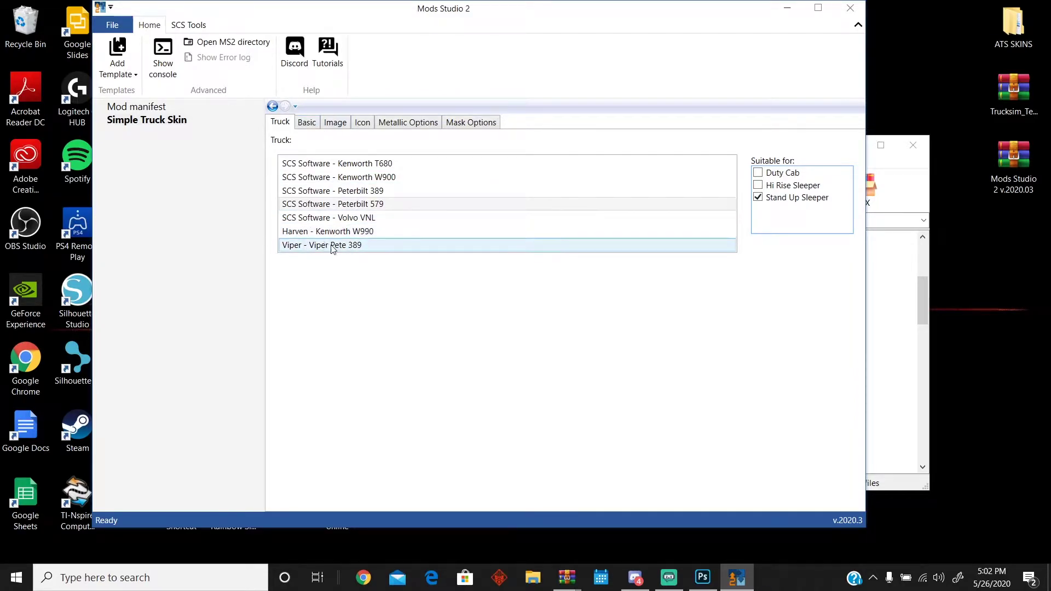
left_click(304, 126)
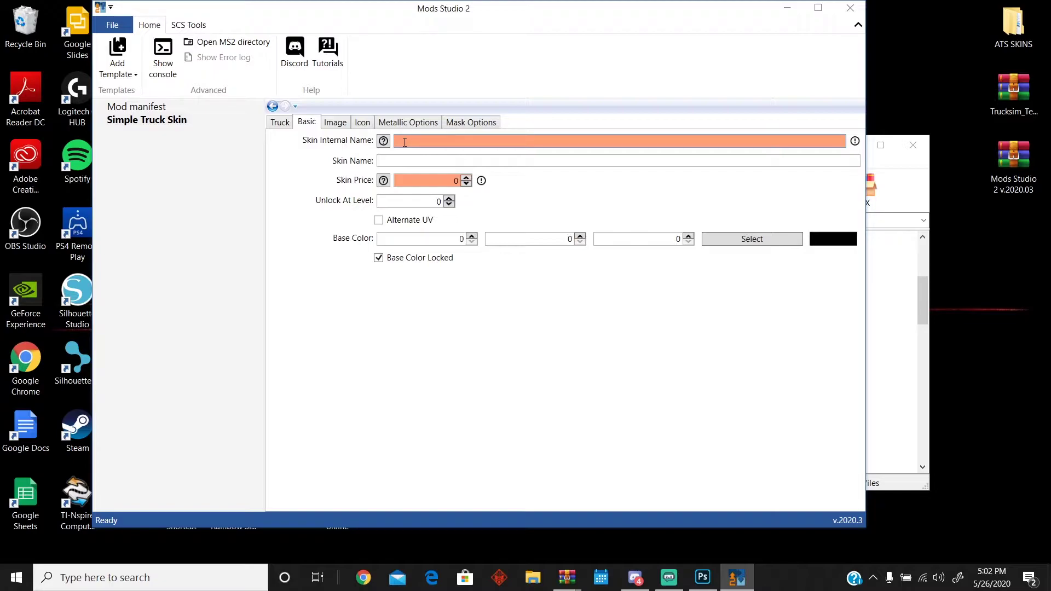
Step: Fill in the skin basics: internal name imperialtut1, name 'Imperial skin', price 1, unlock level 1
type("imperialtut1")
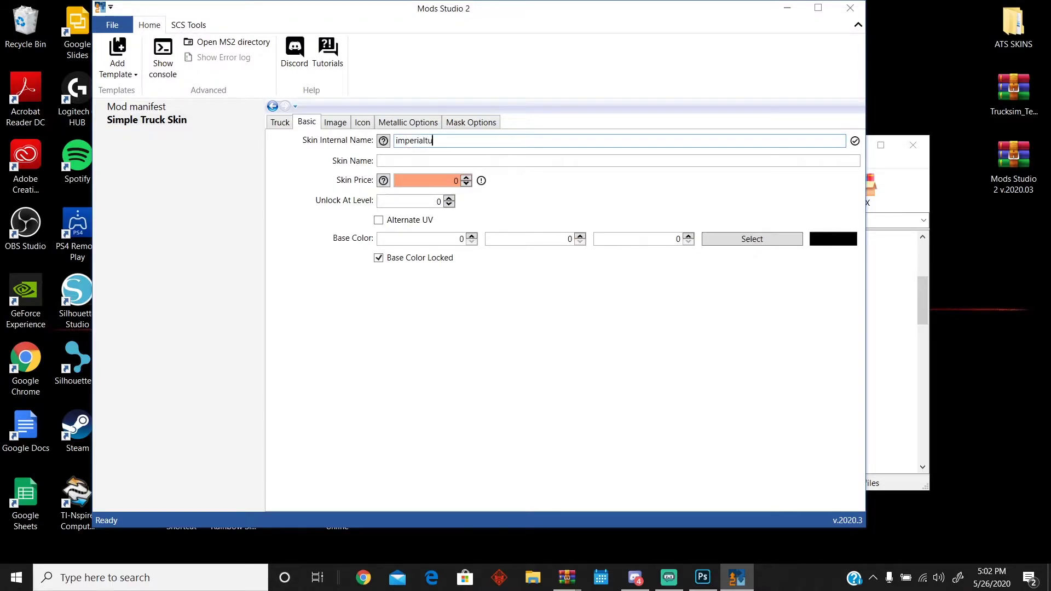
left_click(394, 160)
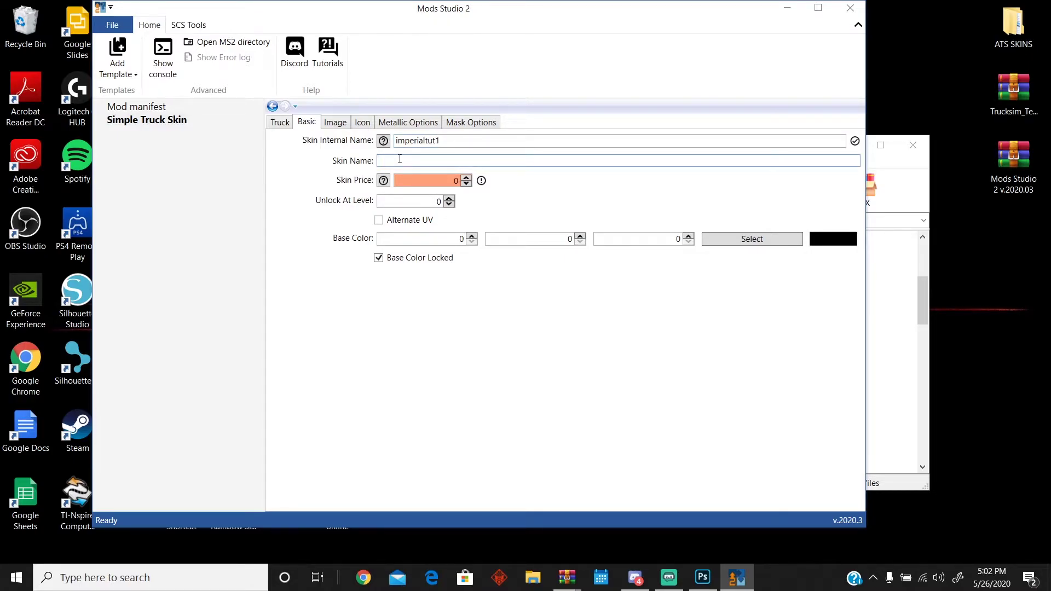
type("IMpeir")
key("BackSpace")
key("BackSpace")
key("BackSpace")
key("BackSpace")
key("BackSpace")
left_click(465, 182)
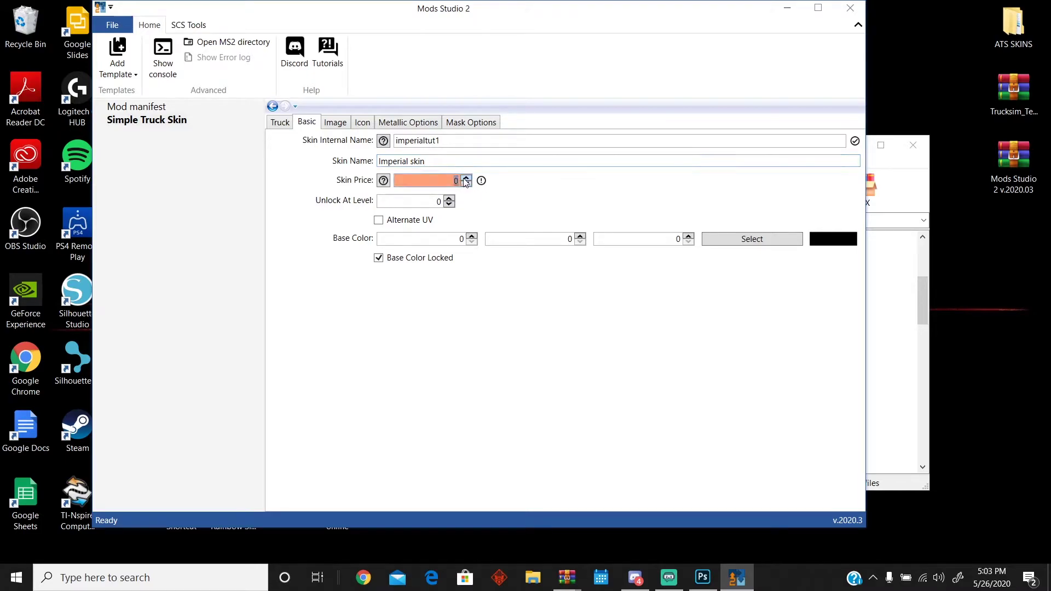
type("5000")
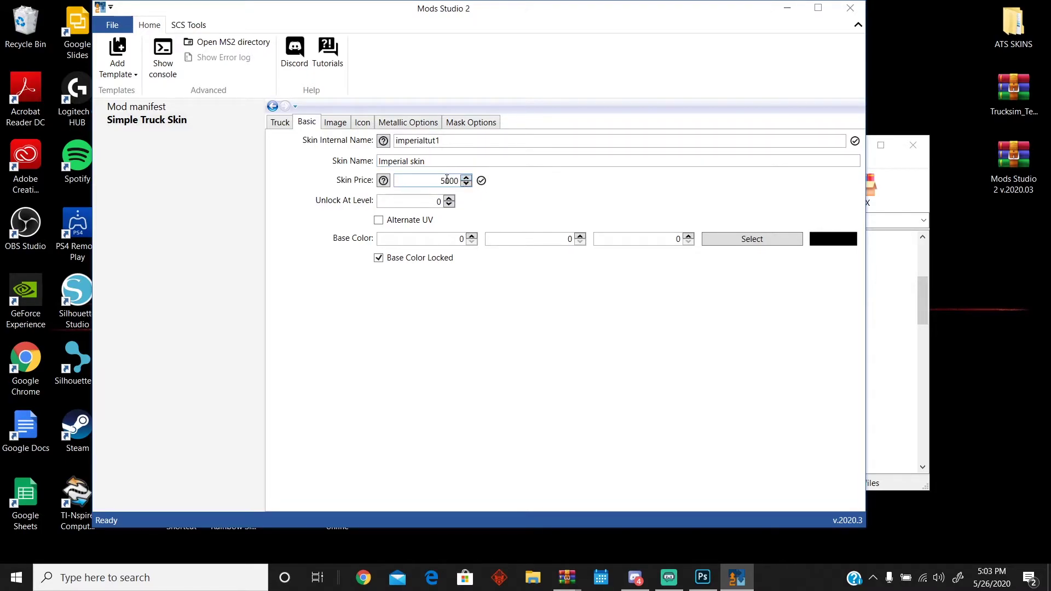
type("1")
left_click(433, 205)
type("1")
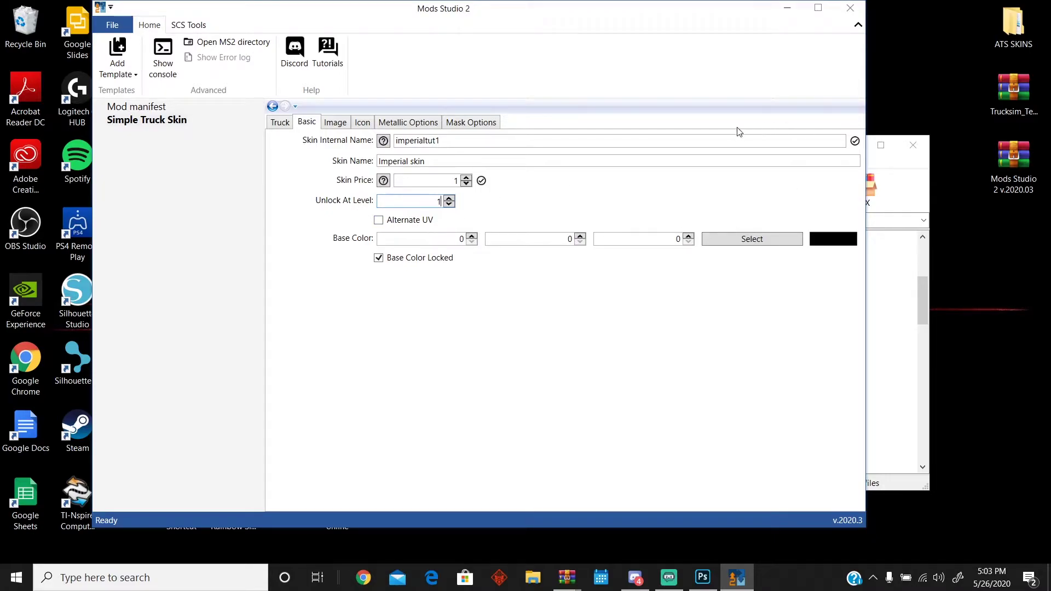
Step: Preview the Cabin B (alt uvset).png image from the desktop, then close it
left_click_drag(720, 17, 784, 215)
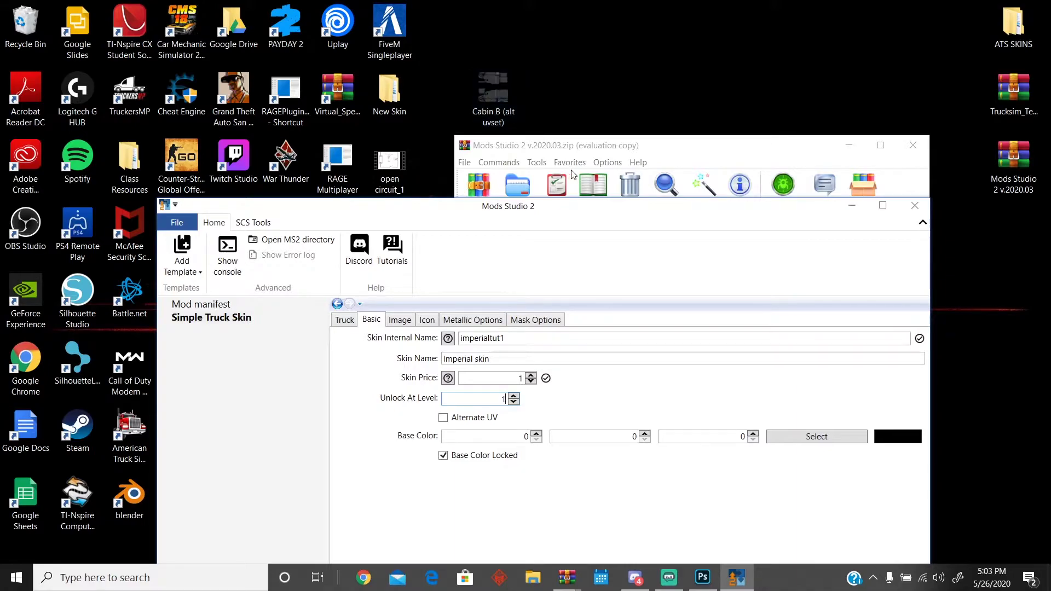
left_click_drag(572, 206, 552, 94)
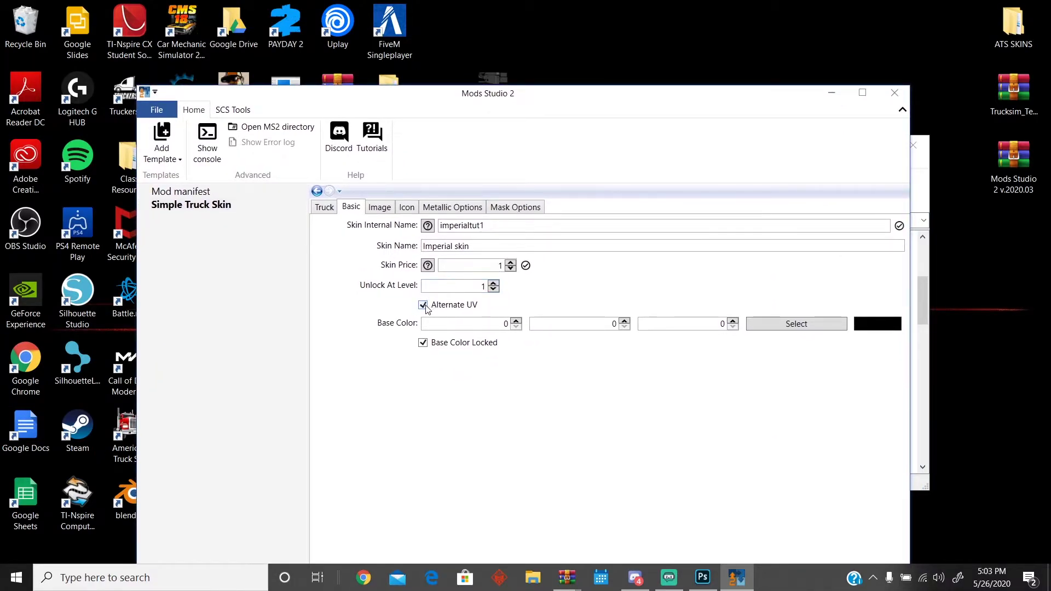
left_click_drag(496, 112, 496, 184)
double_click(492, 93)
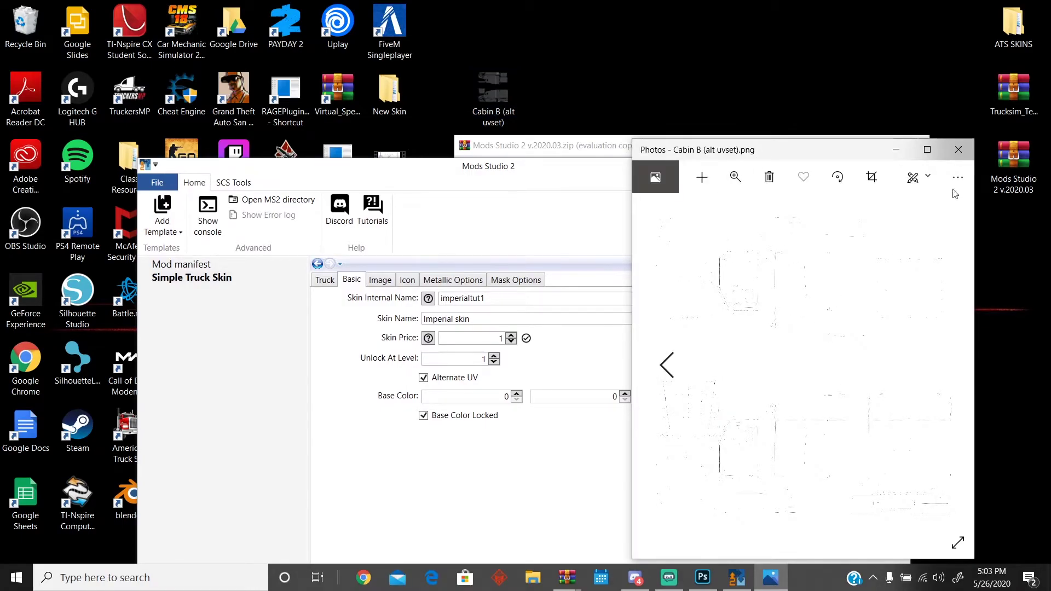
left_click(958, 149)
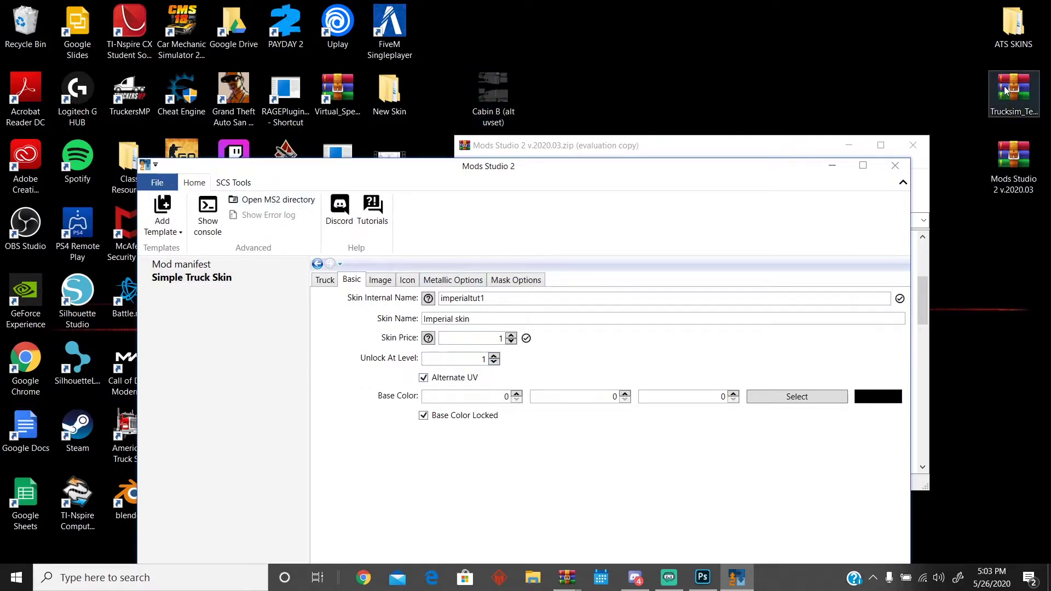
Step: Load Desktop\New Skin\Peterbilt 579\Blue n white.png as the skin image
left_click_drag(414, 173, 432, 154)
left_click(413, 260)
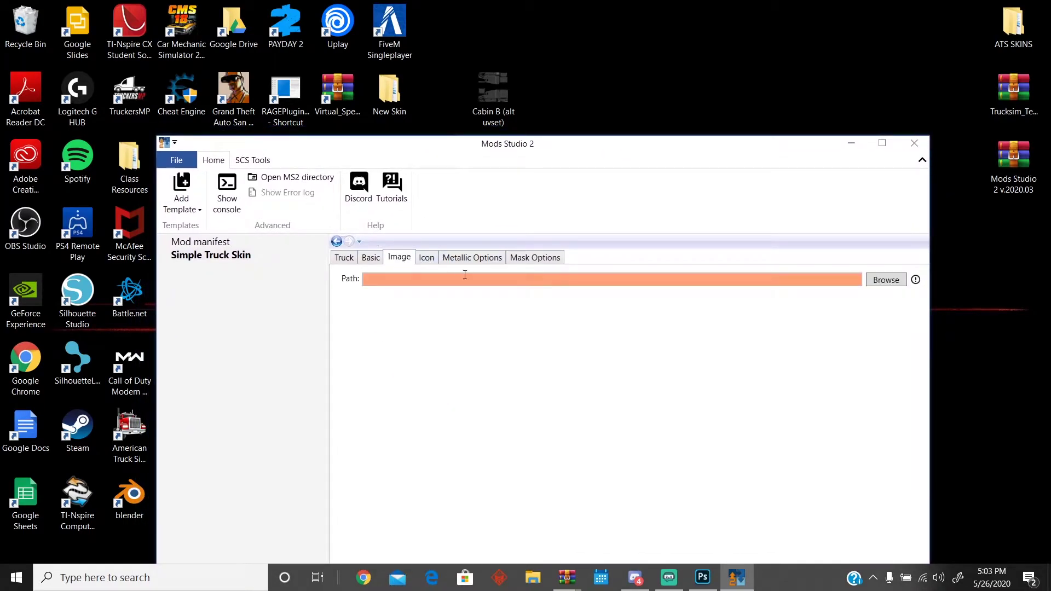
left_click(872, 283)
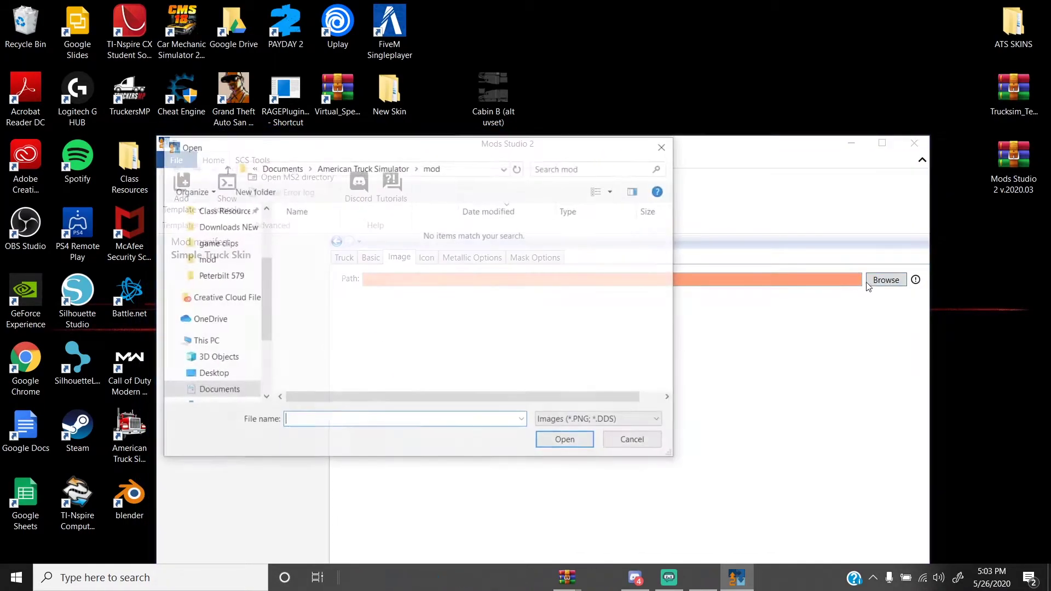
scroll(267, 301, "down", 2)
scroll(268, 301, "down", 2)
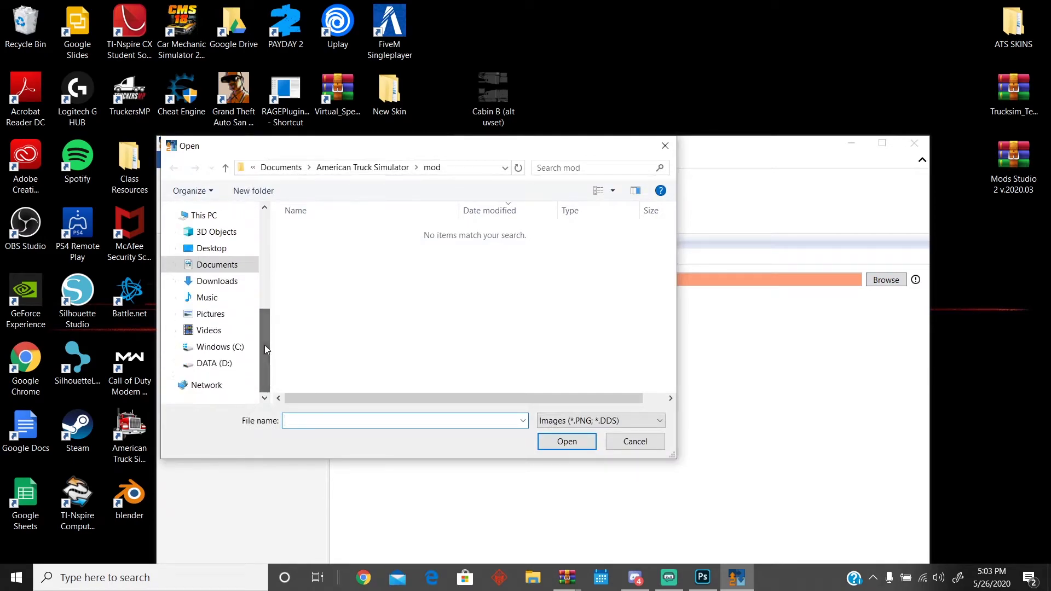
left_click(219, 251)
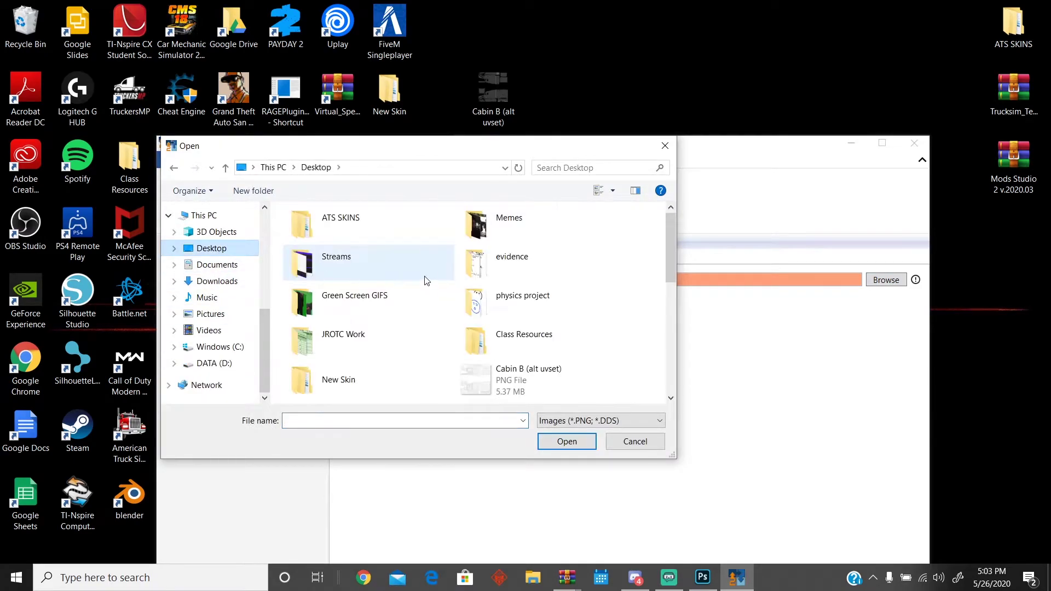
scroll(425, 277, "down", 6)
scroll(389, 310, "up", 6)
double_click(339, 378)
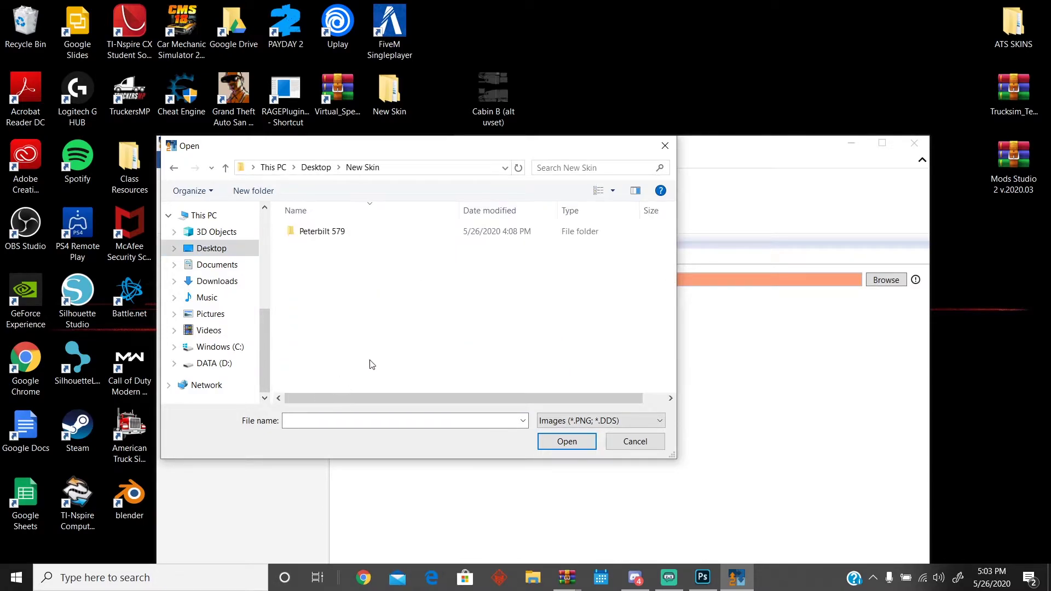
double_click(329, 232)
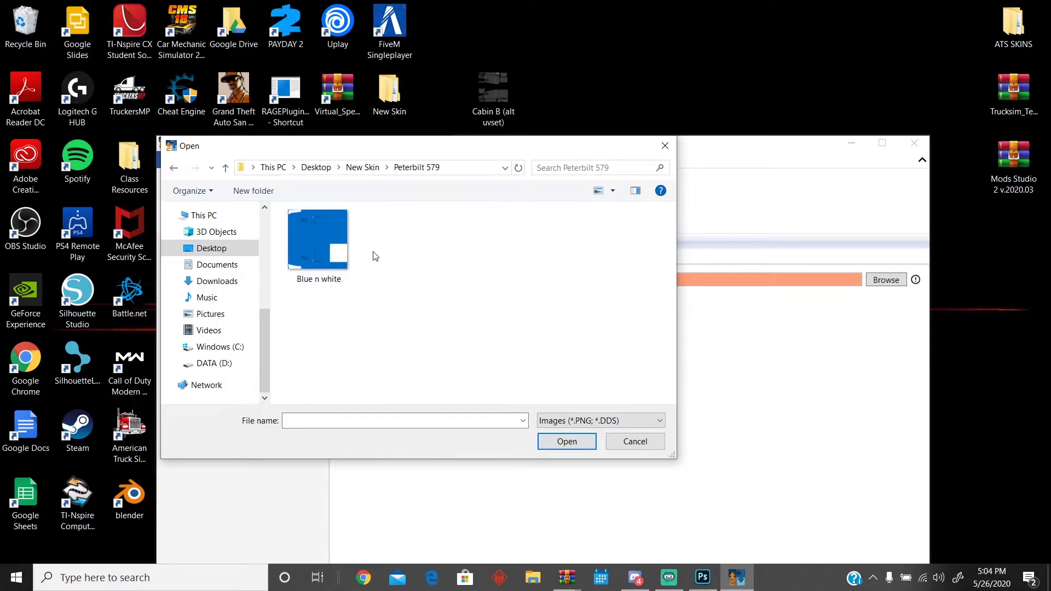
double_click(327, 259)
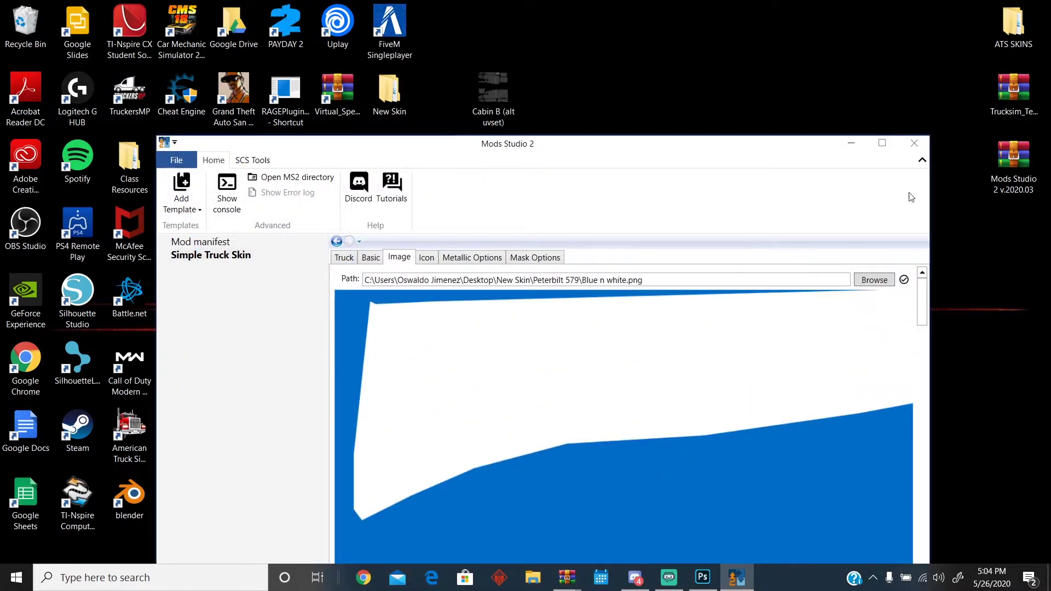
Step: Give the skin the default Mods Studio icon
left_click_drag(834, 150, 817, 25)
left_click(410, 134)
left_click(807, 158)
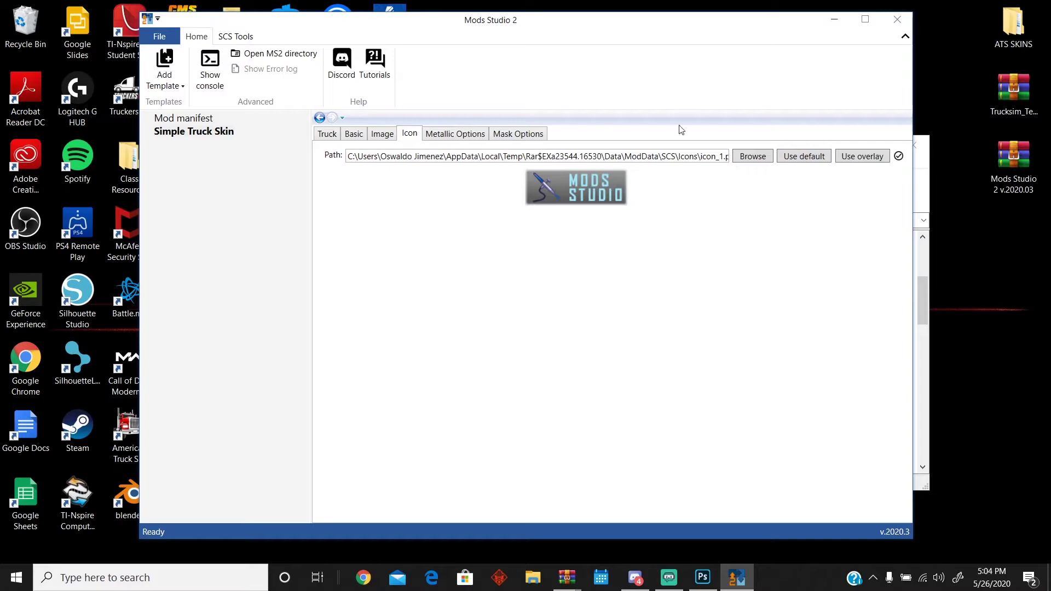
Step: Review the Metallic Options and Mask Options tabs, leaving both unchanged
left_click(448, 135)
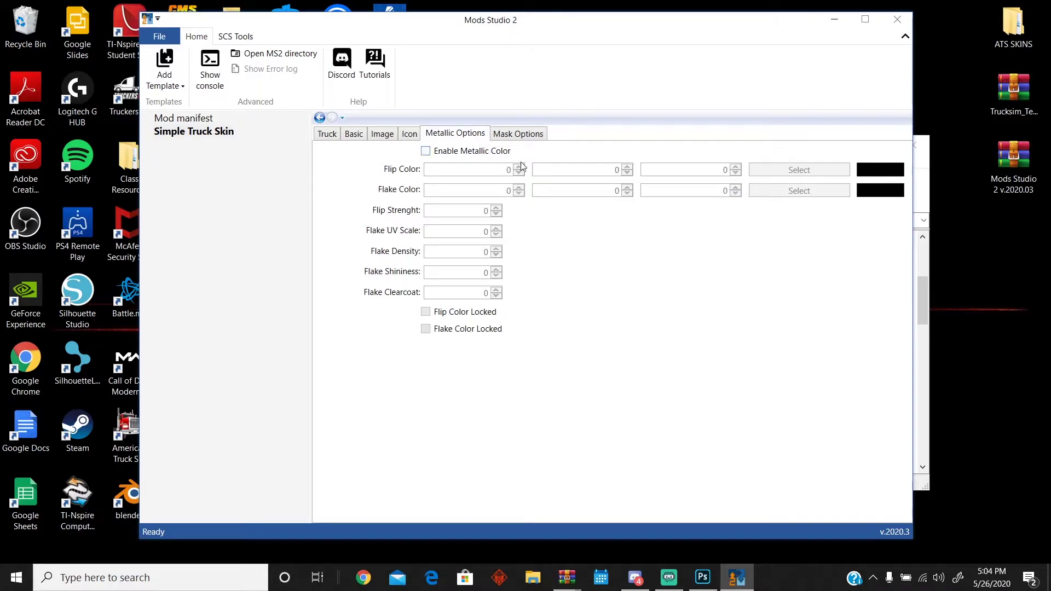
left_click(513, 133)
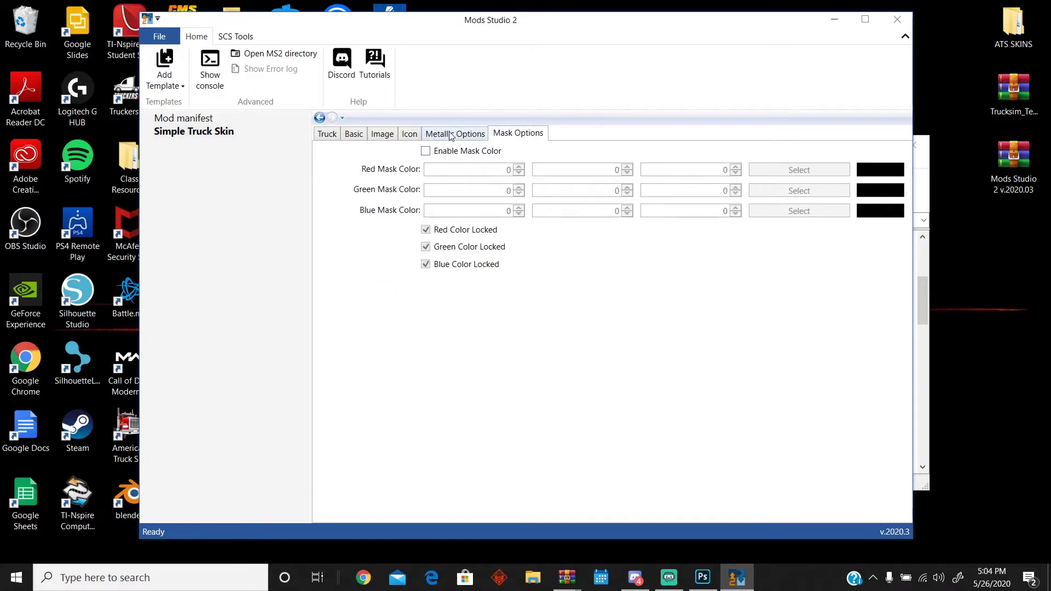
left_click(451, 136)
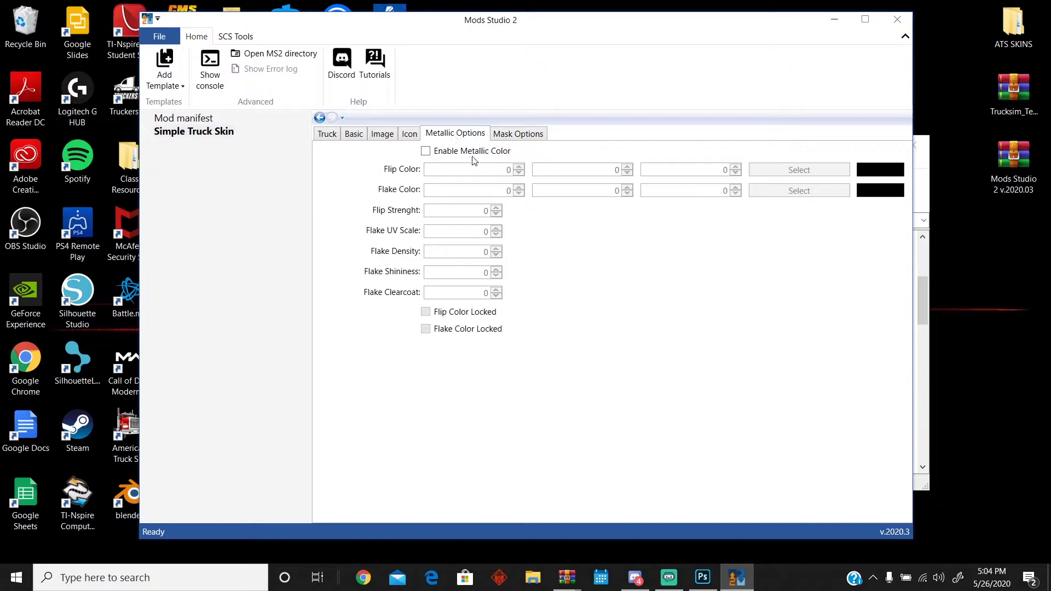
left_click(517, 137)
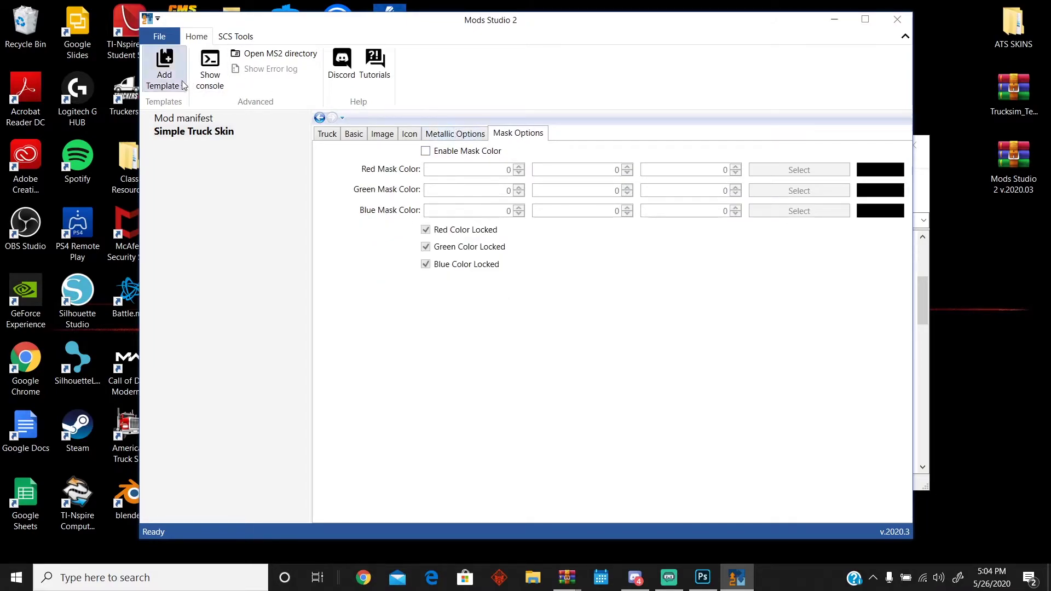
left_click(241, 36)
Step: Go to the Export Mod page from the File backstage
left_click(155, 41)
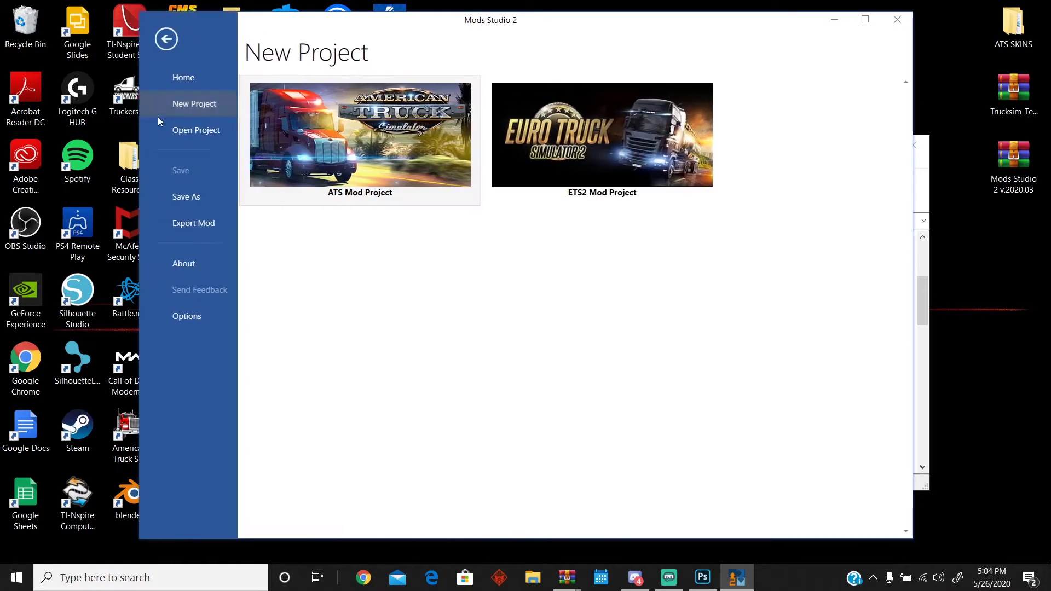
left_click(193, 222)
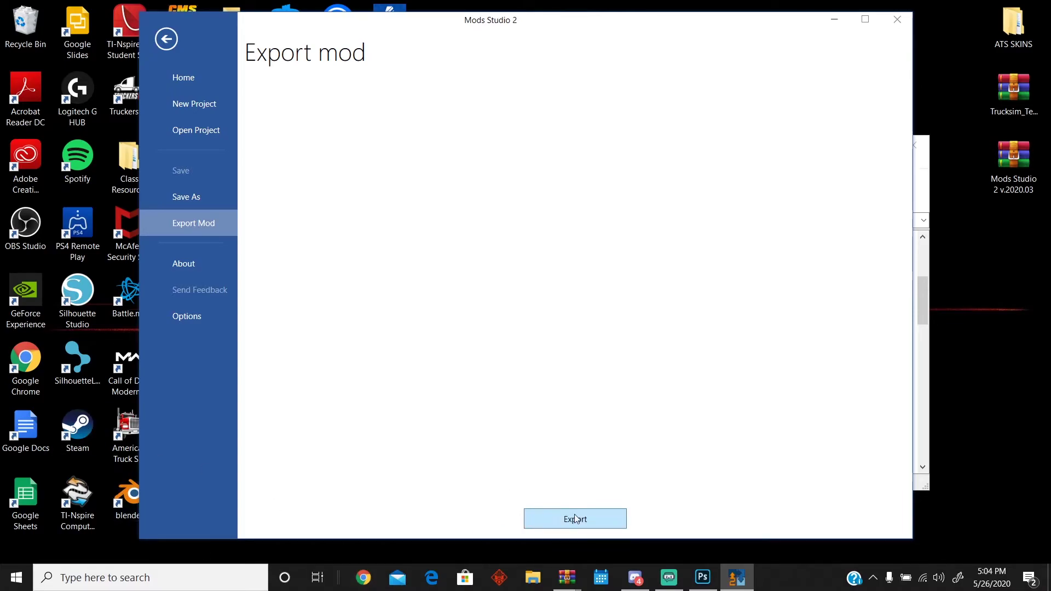
Step: Start the export and browse to Documents\American Truck Simulator\mod
left_click(558, 517)
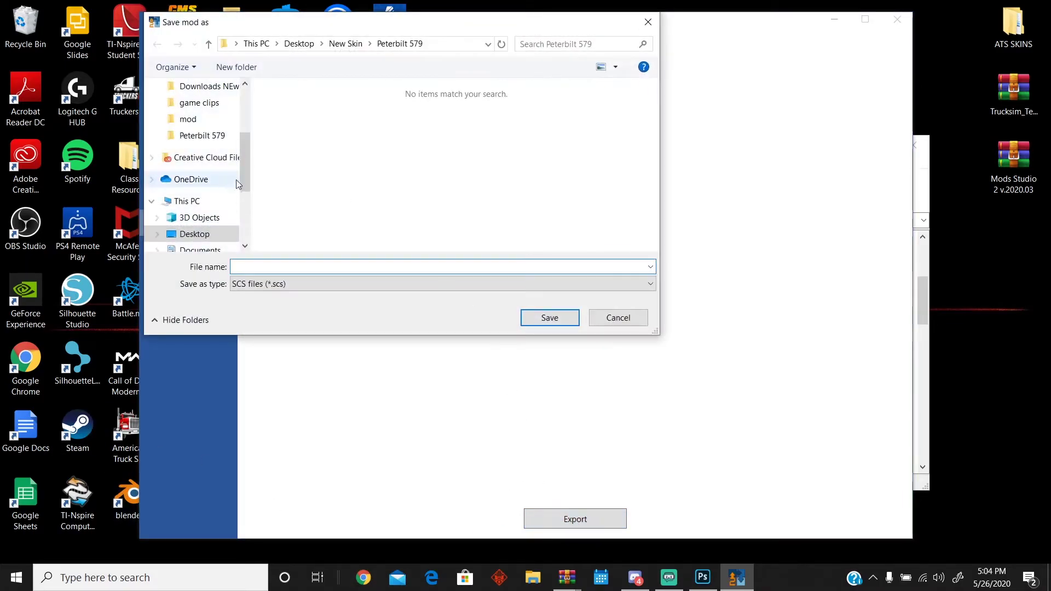
left_click(200, 250)
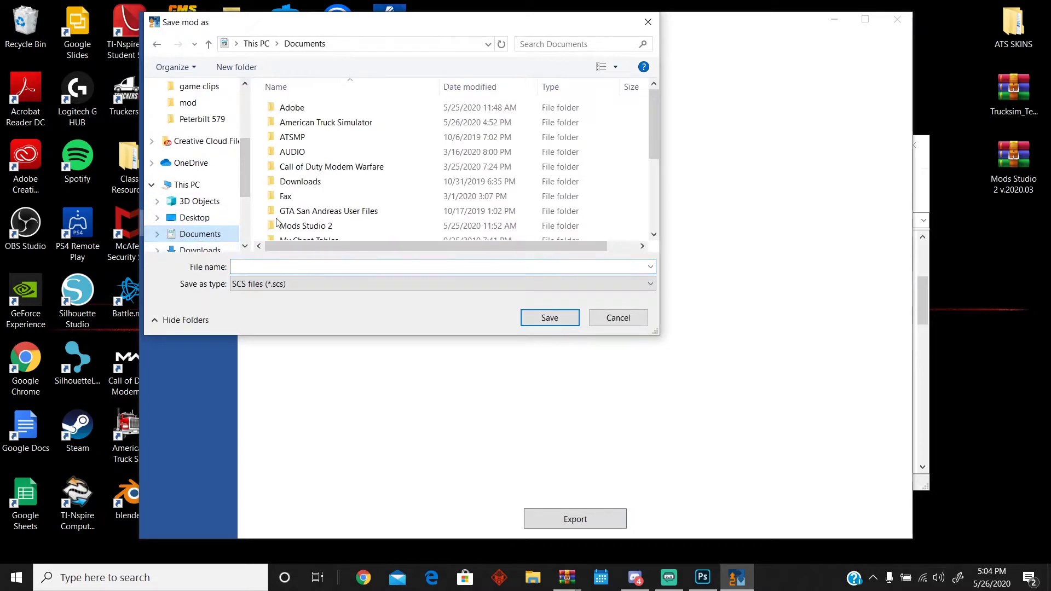
double_click(356, 123)
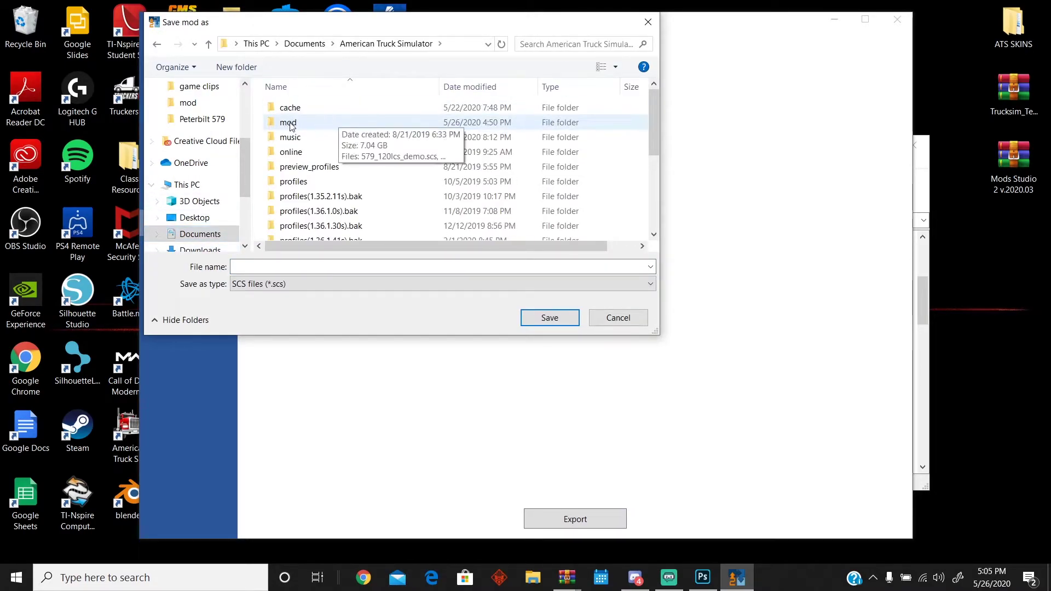
double_click(337, 122)
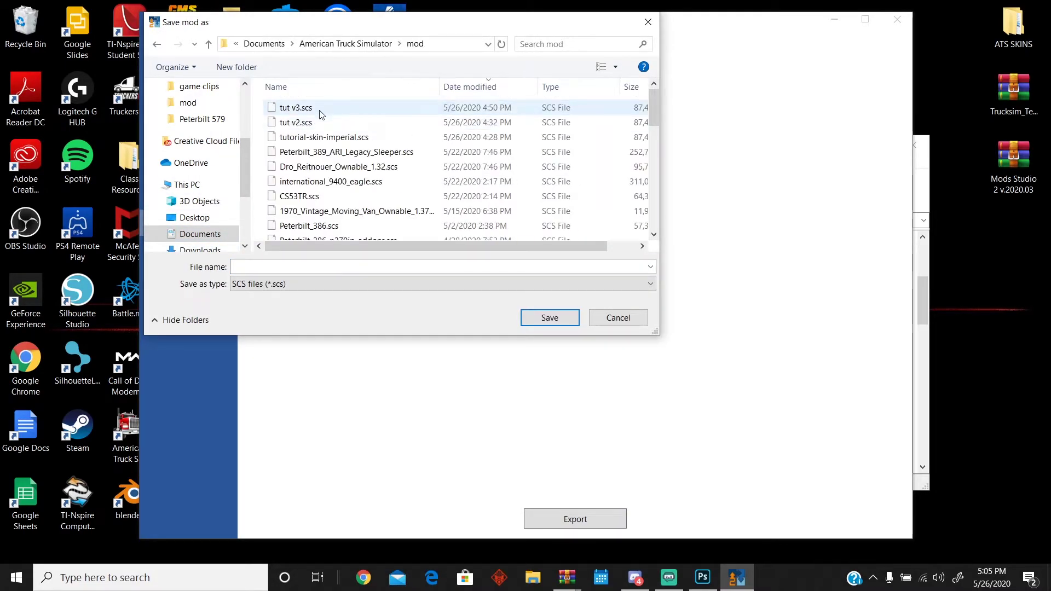
Step: Delete the old tutorial-skin-imperial.scs from the mod folder
left_click(282, 108)
left_click(259, 109)
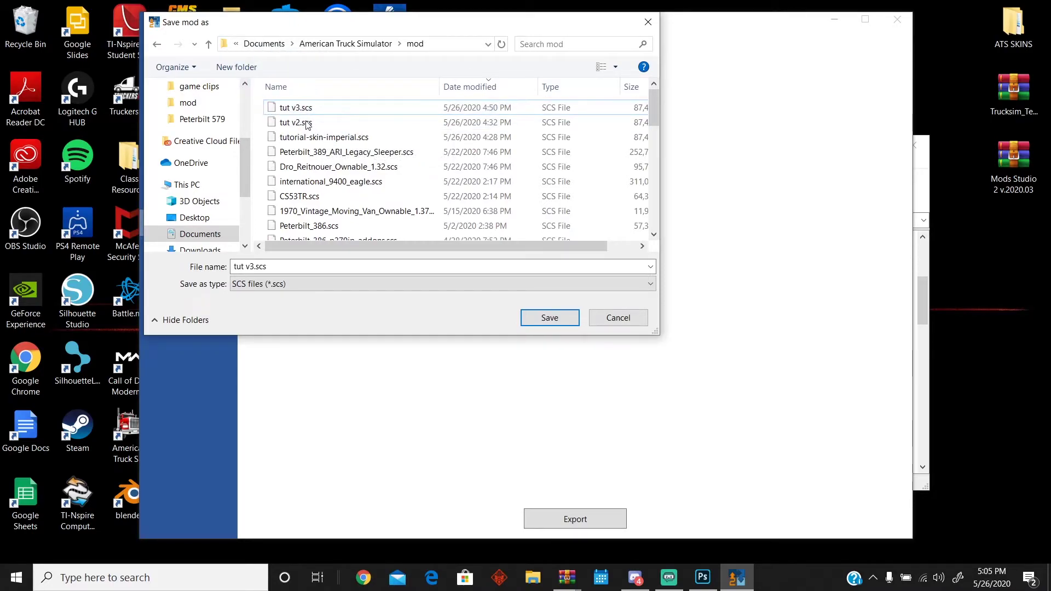
left_click(291, 138)
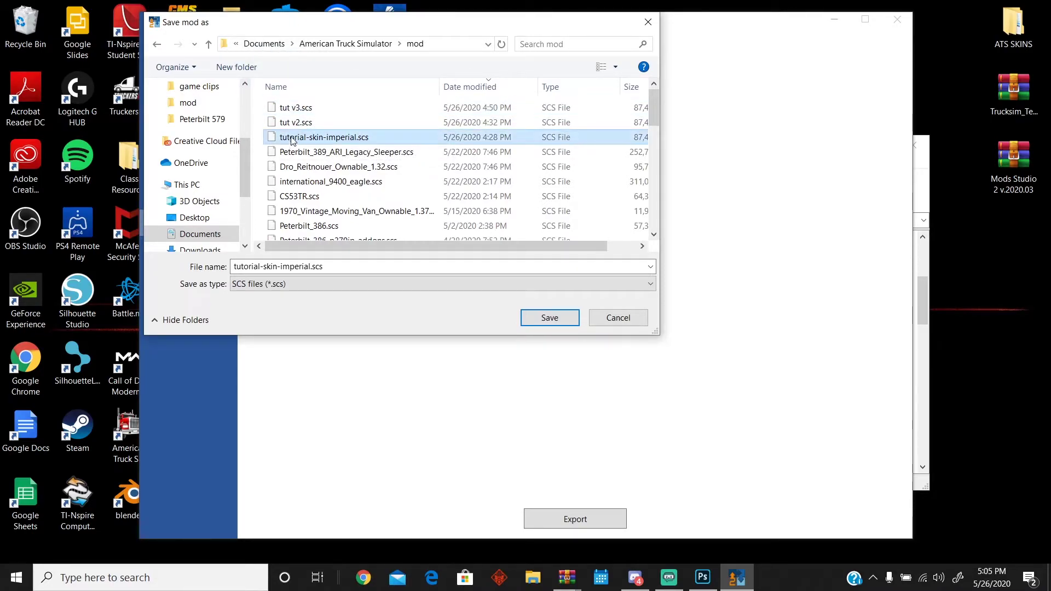
left_click(294, 123)
left_click(294, 108)
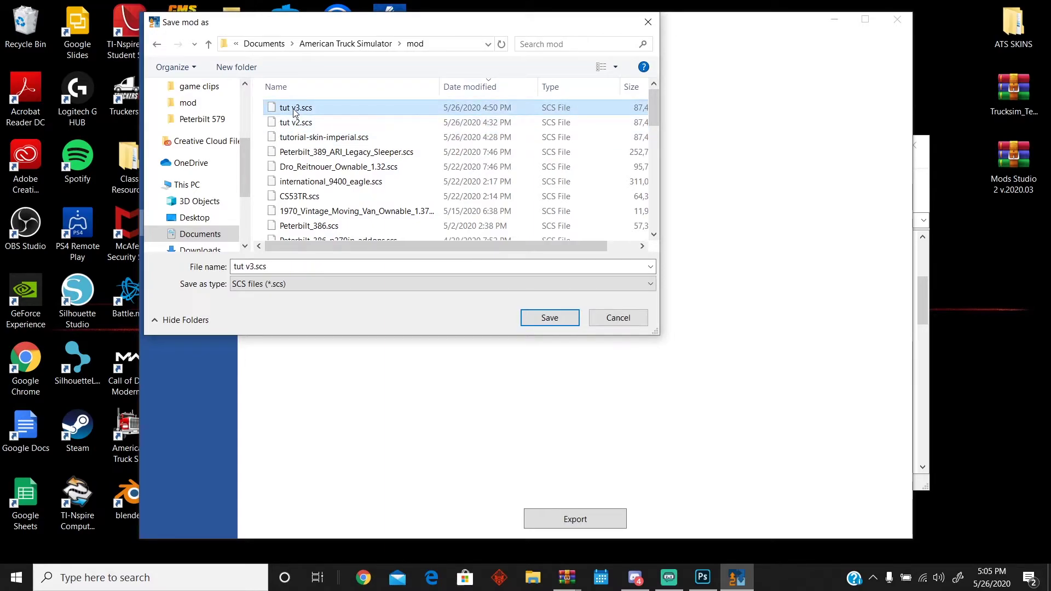
left_click(299, 137)
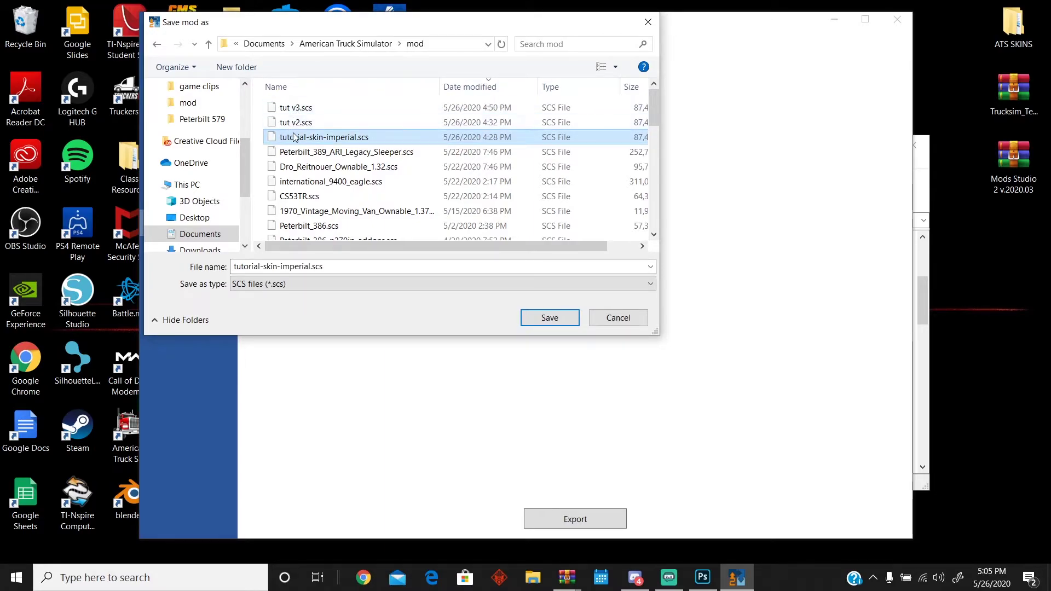
right_click(300, 136)
left_click(331, 396)
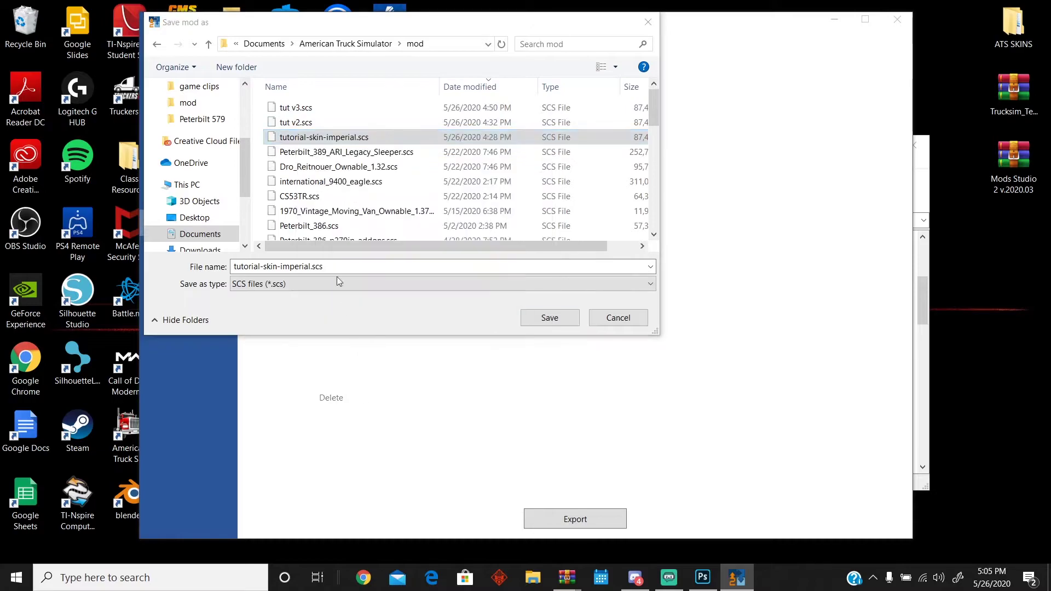
Step: Delete the old tut v3.scs and tut v2.scs files from the mod folder
right_click(323, 114)
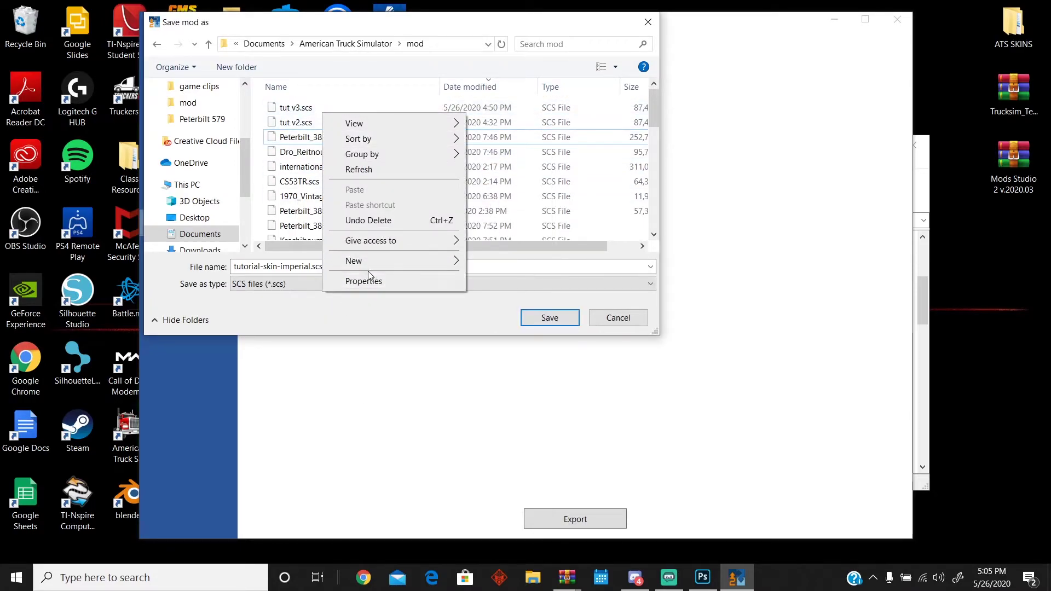
left_click(306, 108)
right_click(307, 107)
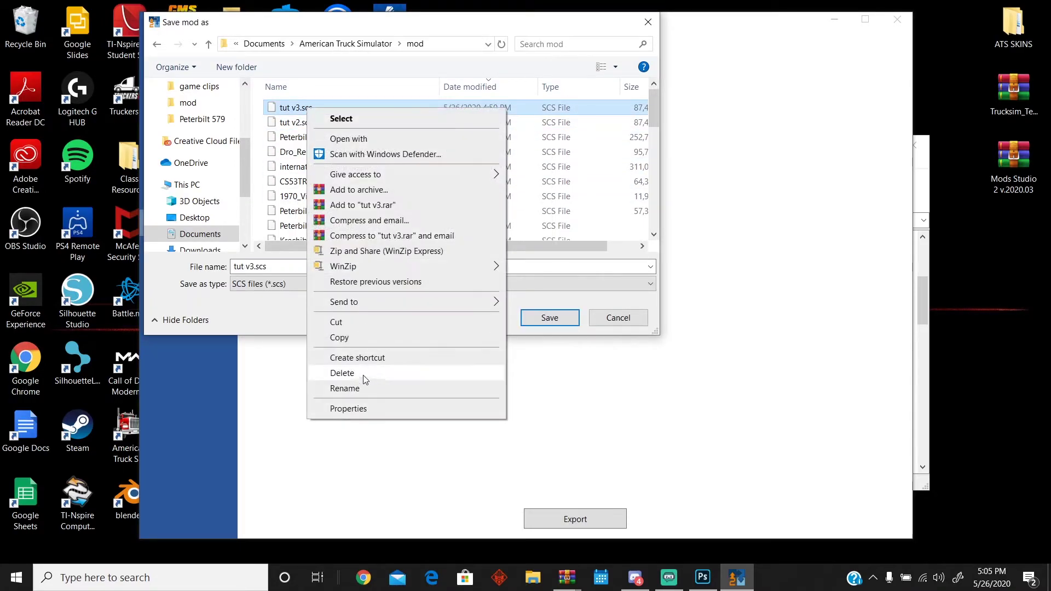
left_click(364, 373)
right_click(313, 108)
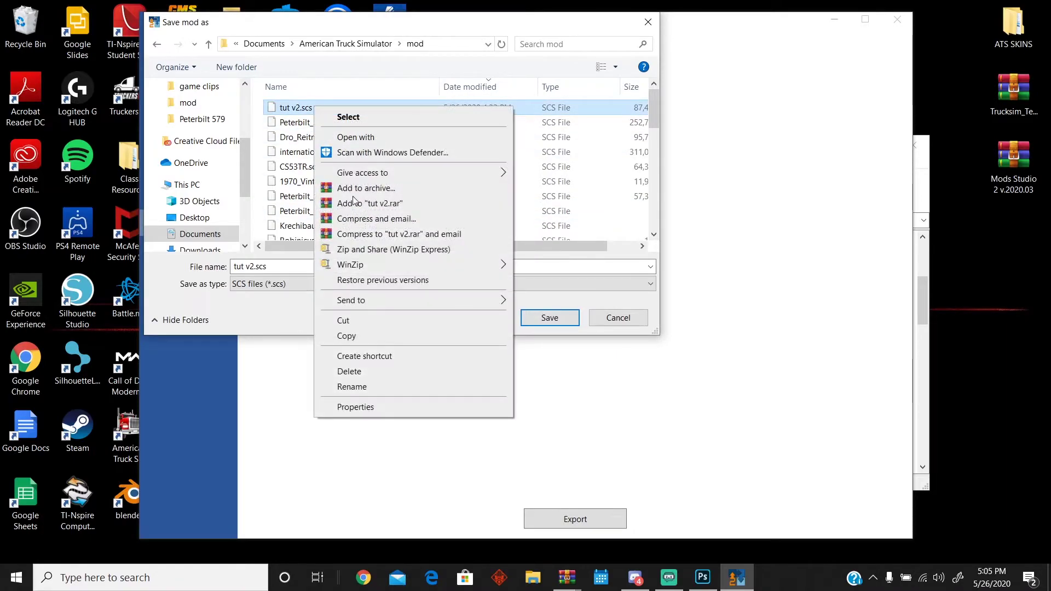
left_click(364, 371)
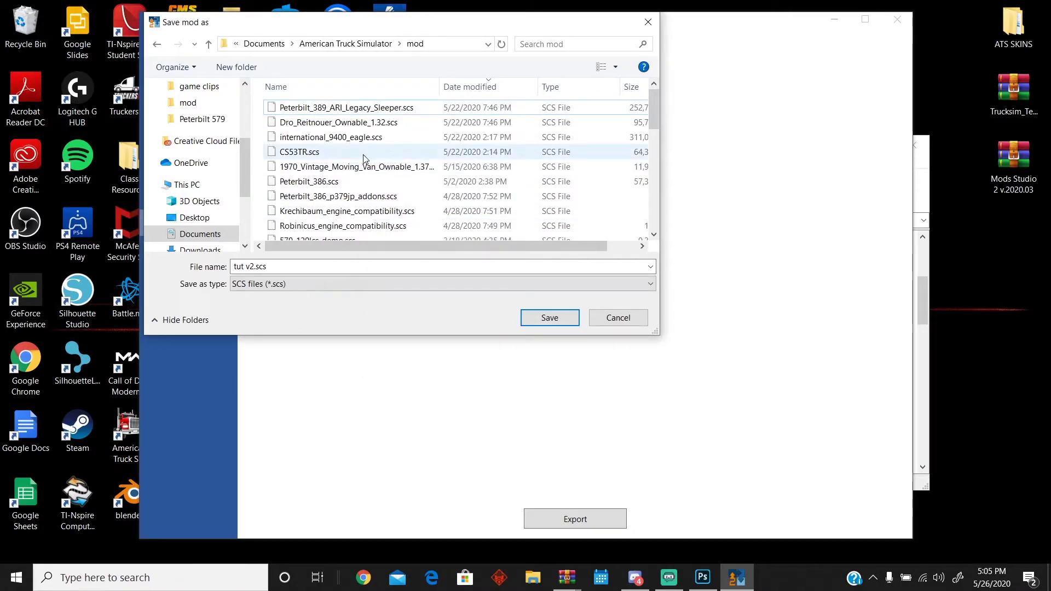
key("ctrl+z")
right_click(322, 107)
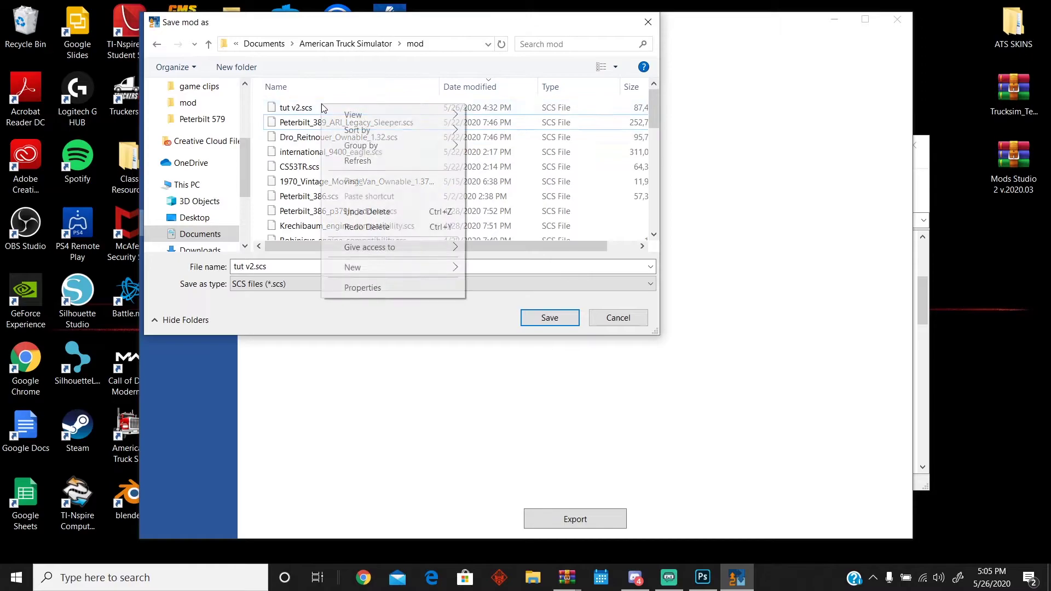
left_click(295, 108)
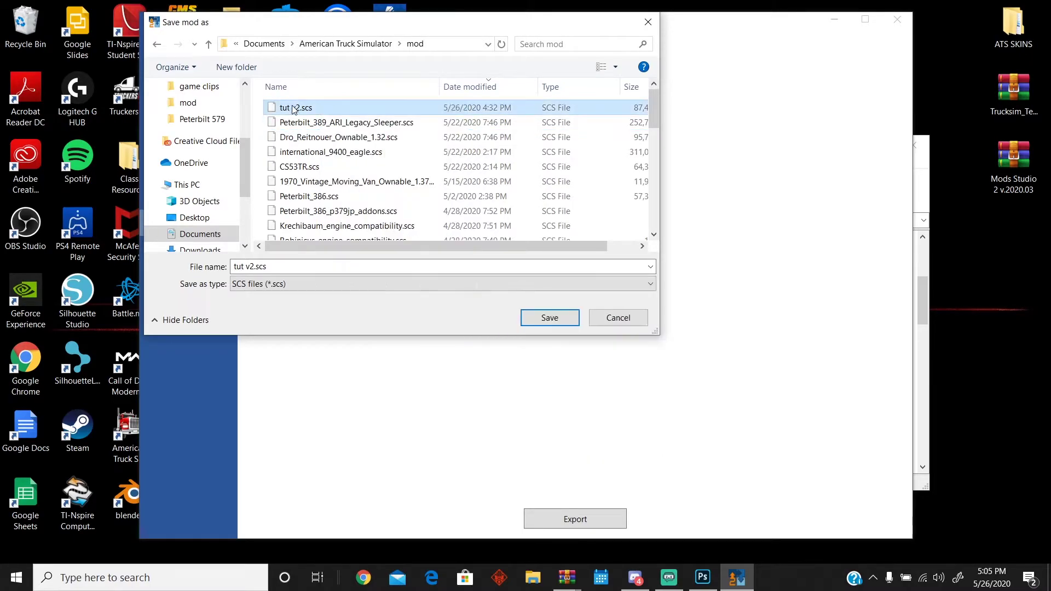
right_click(295, 109)
left_click(383, 376)
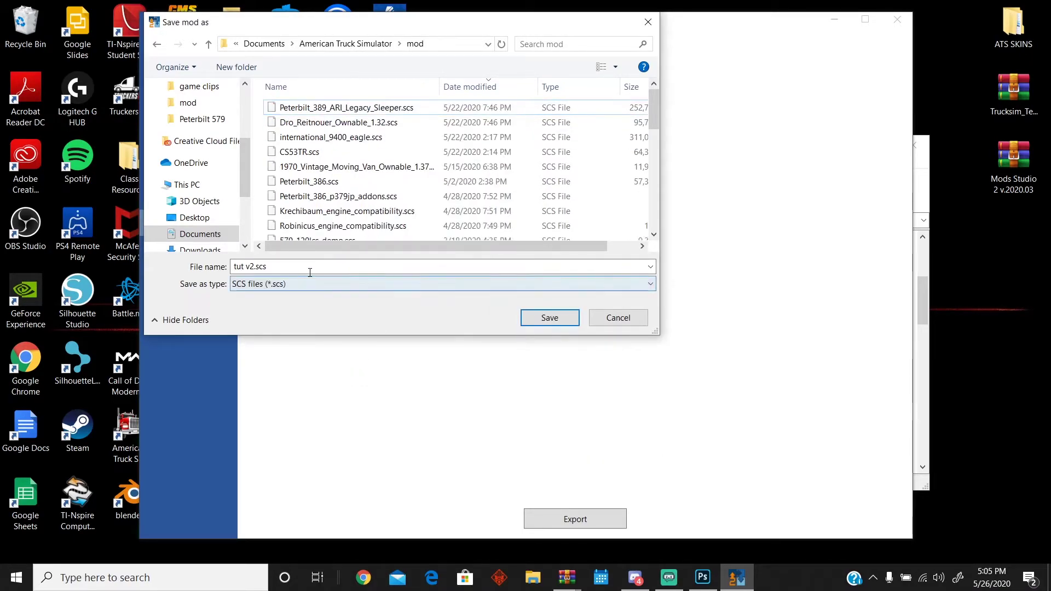
left_click(310, 268)
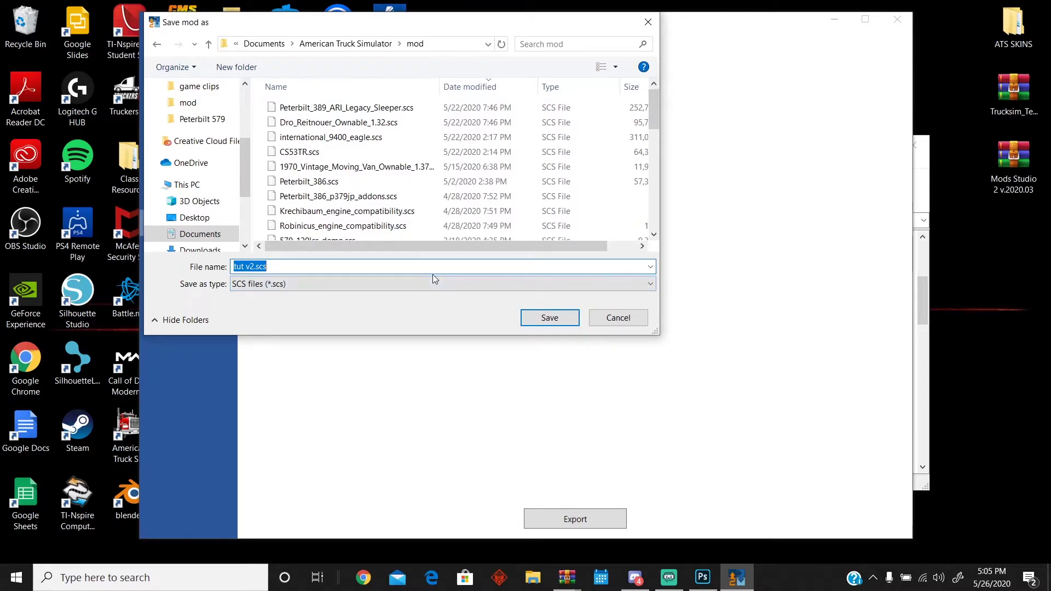
Step: Save the export as imperial-tutorial.scs, then minimize Mods Studio and close WinRAR
type("imperial-tutorial")
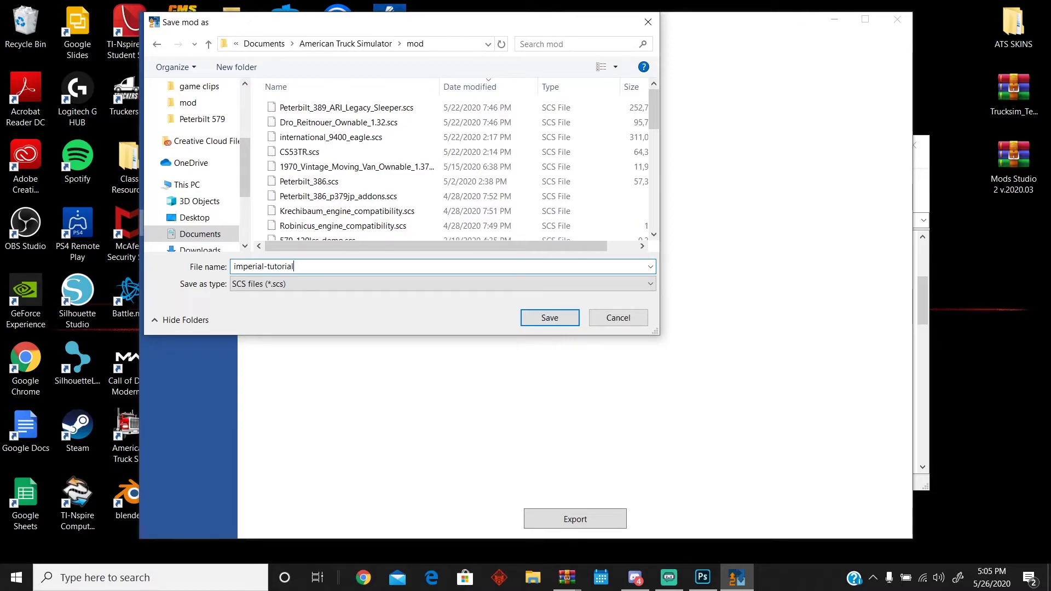
left_click(433, 283)
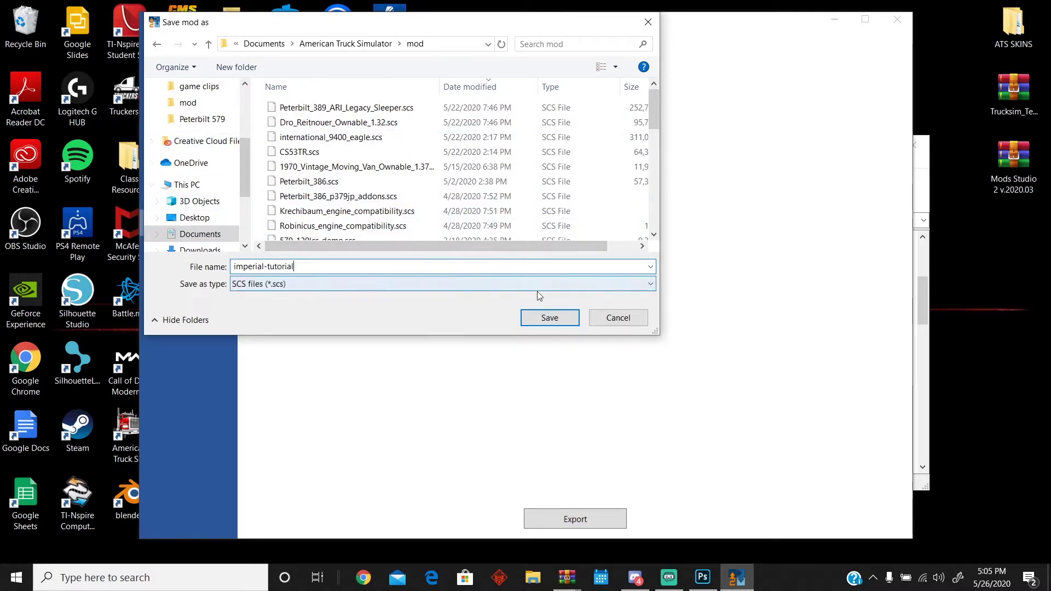
left_click(562, 327)
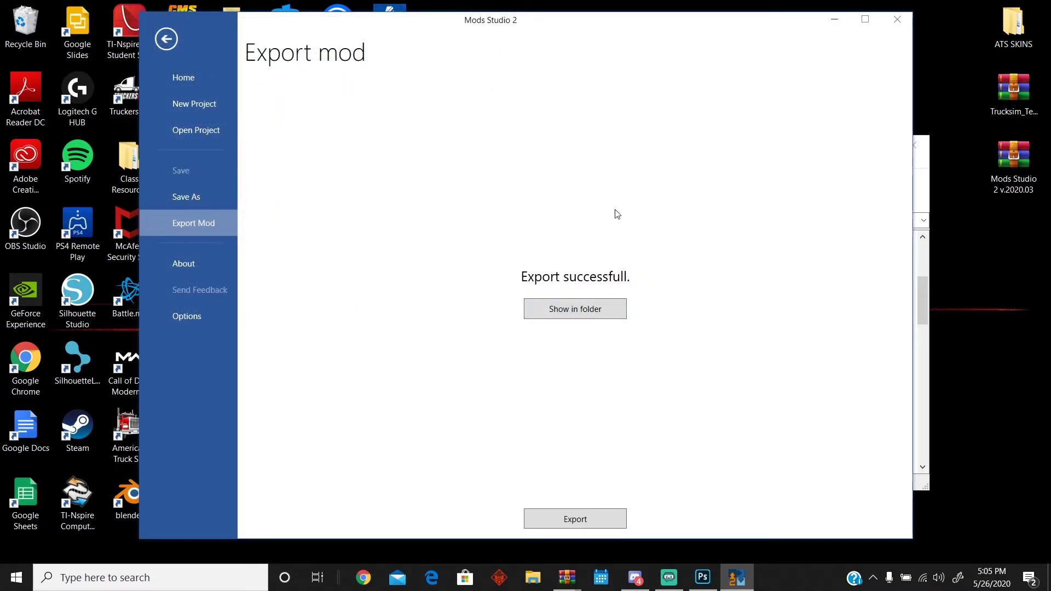
left_click(834, 19)
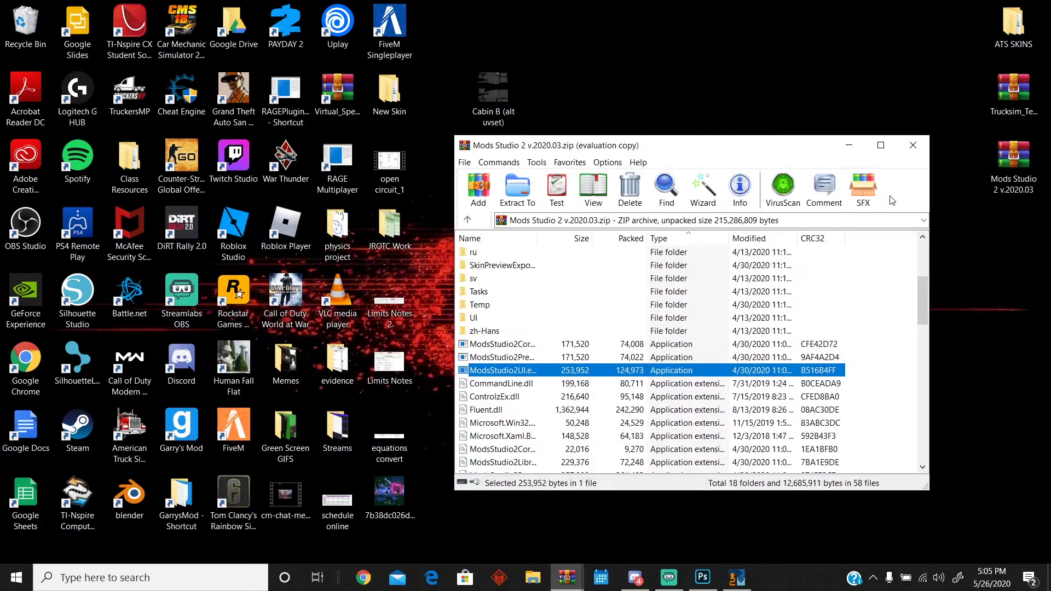
left_click(849, 145)
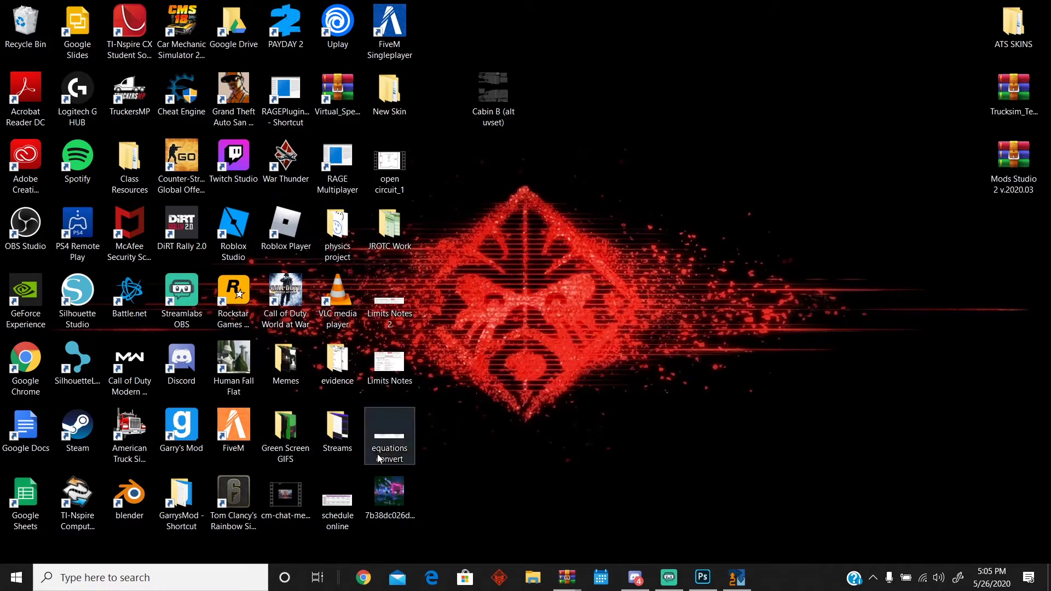
Step: Launch American Truck Simulator, accept the advanced SDK features notice, and open the Mod Manager
double_click(132, 429)
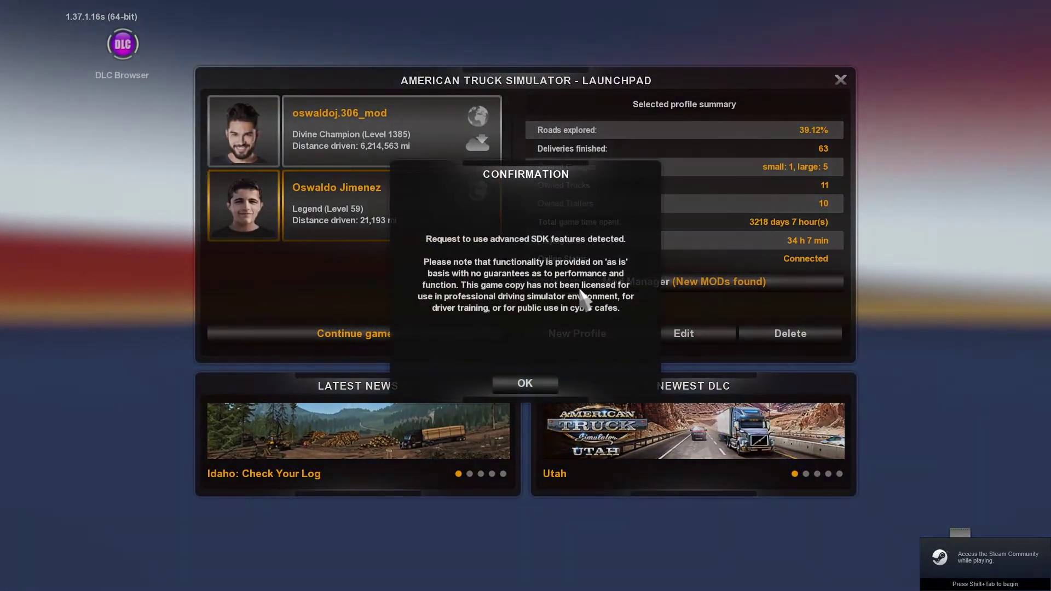
left_click(525, 384)
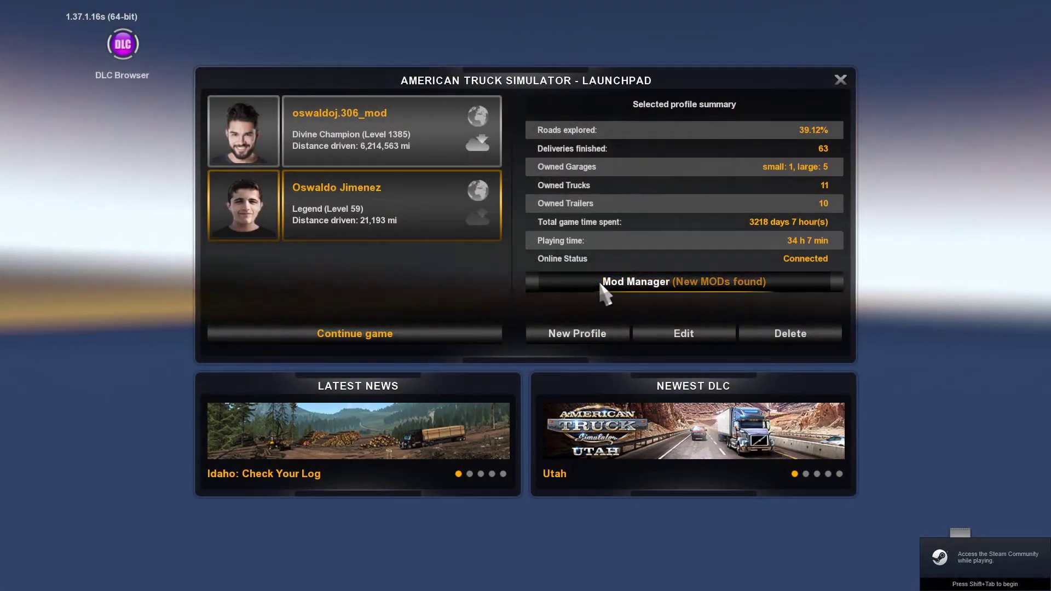
left_click(604, 290)
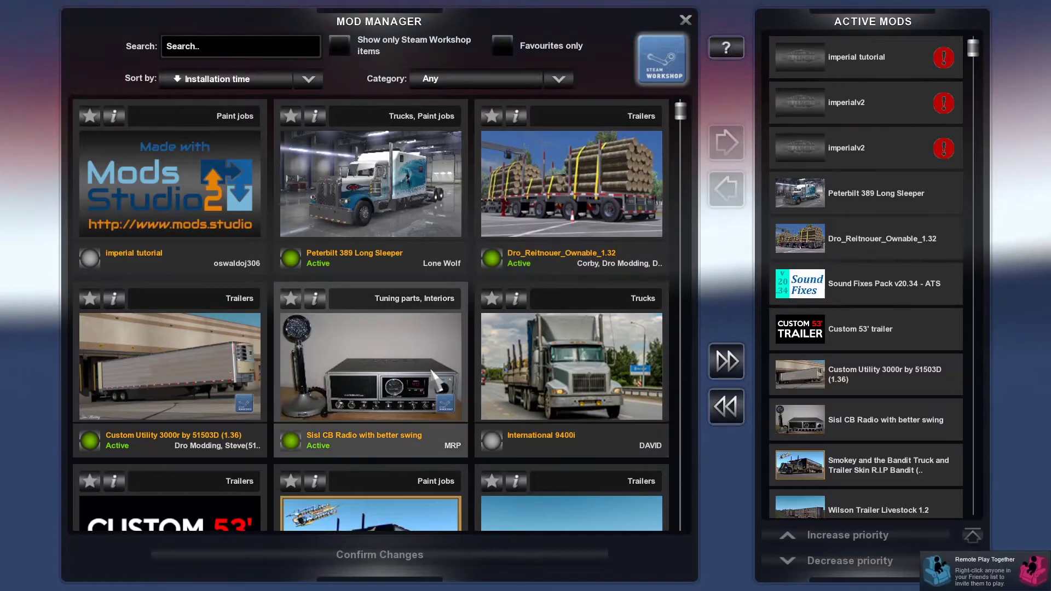
Step: Deactivate both imperialv2 mods and the old imperial tutorial mod
left_click(790, 160)
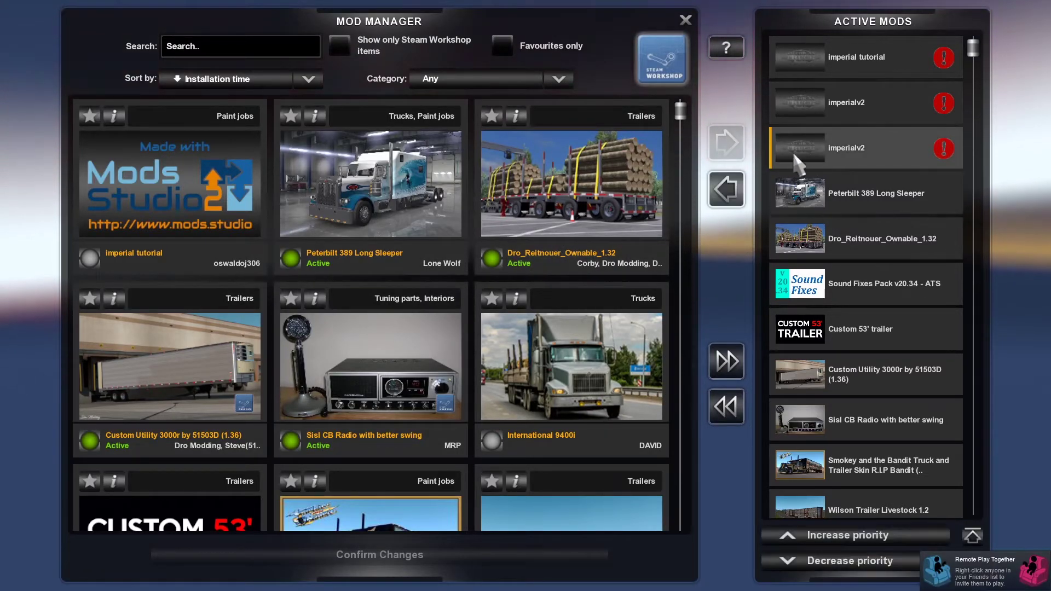
left_click(727, 186)
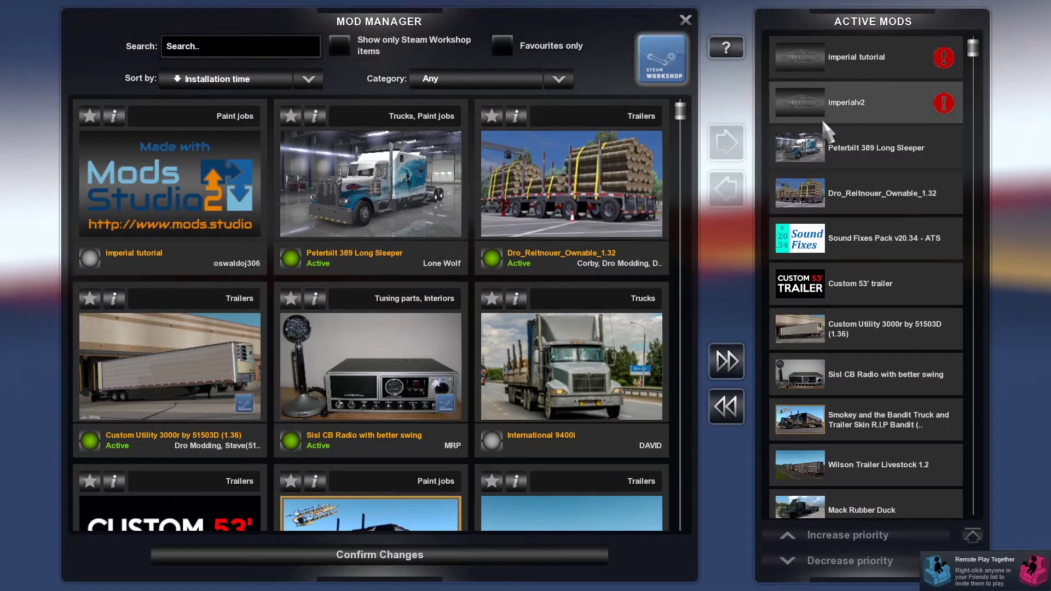
left_click(723, 190)
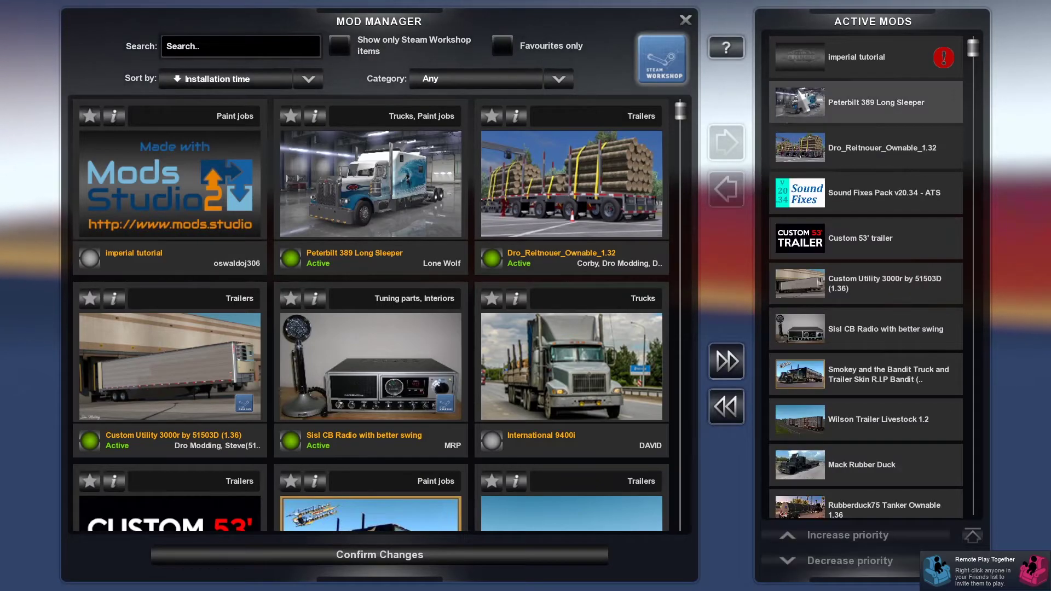
left_click(714, 186)
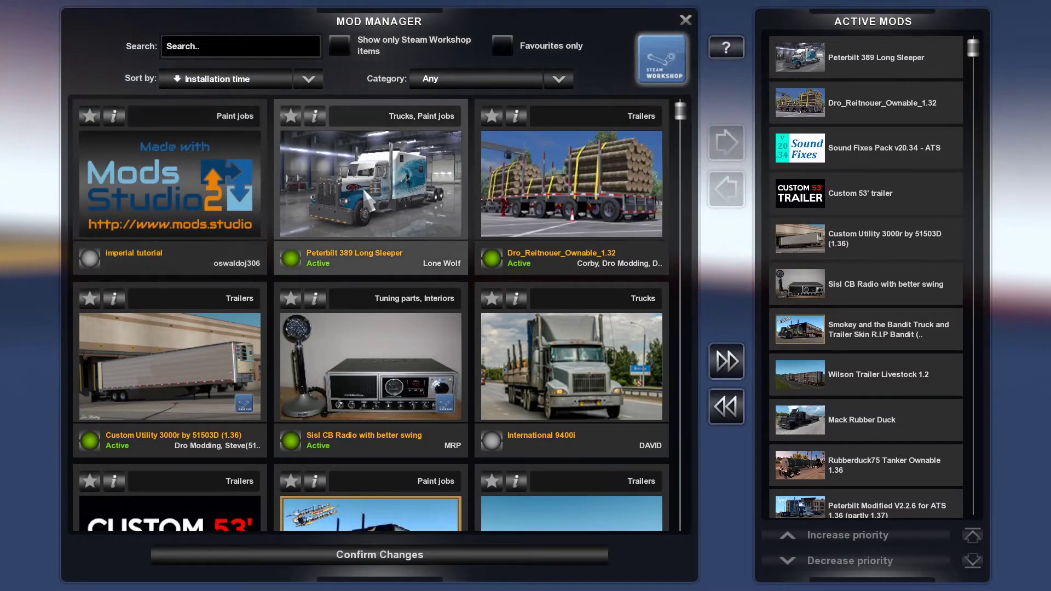
Step: Activate the new imperial tutorial mod at the top of the load order and confirm the changes
left_click(170, 186)
left_click(722, 156)
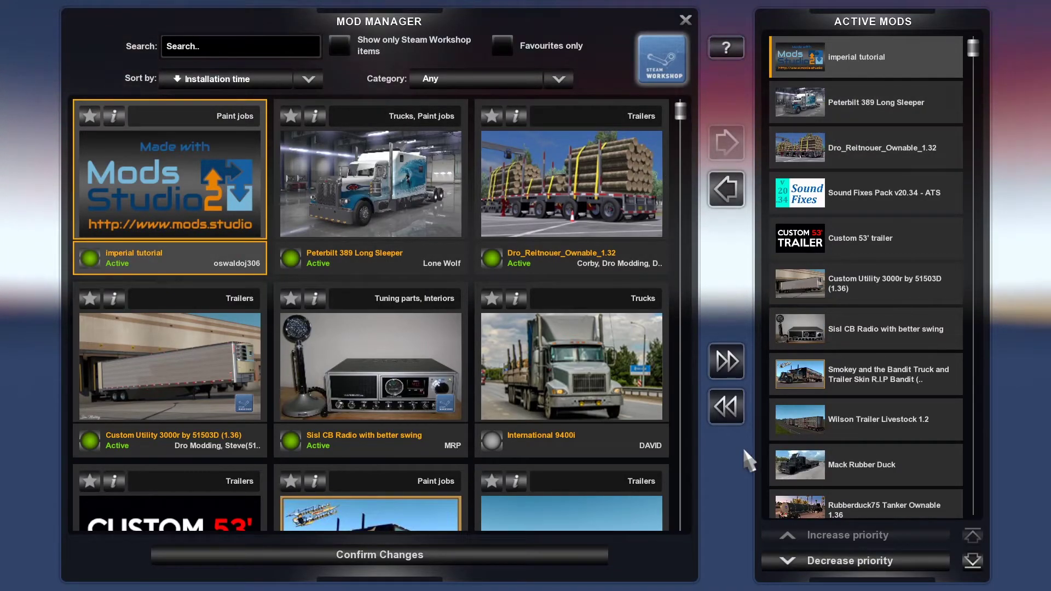
left_click(556, 554)
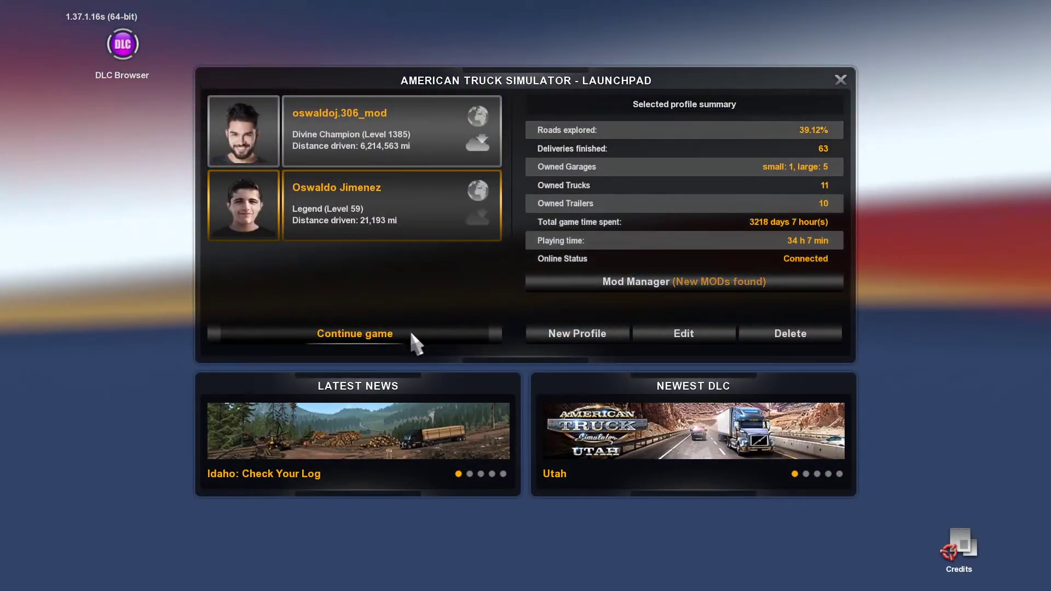
Step: Continue the saved game, skip sign-in, leave the Mod Manager, and continue to reach Missing Dependencies
left_click(411, 333)
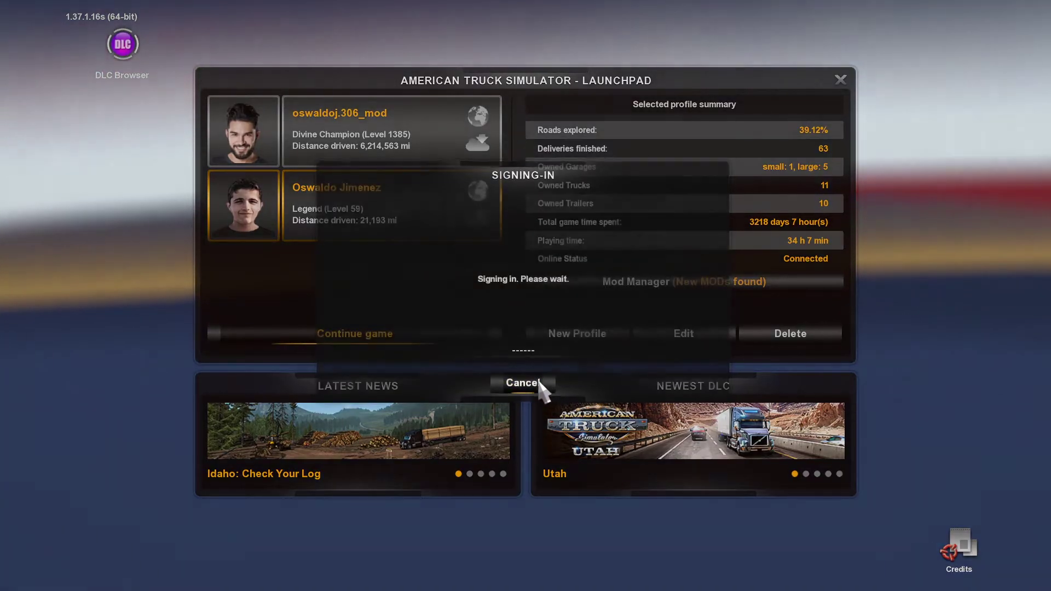
left_click(542, 386)
left_click(684, 286)
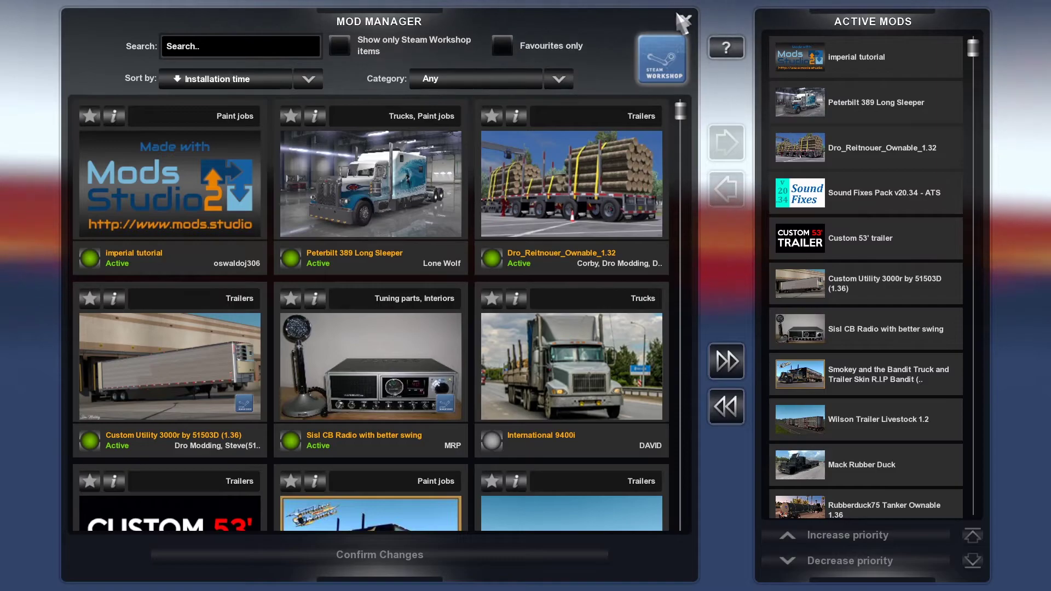
left_click(684, 21)
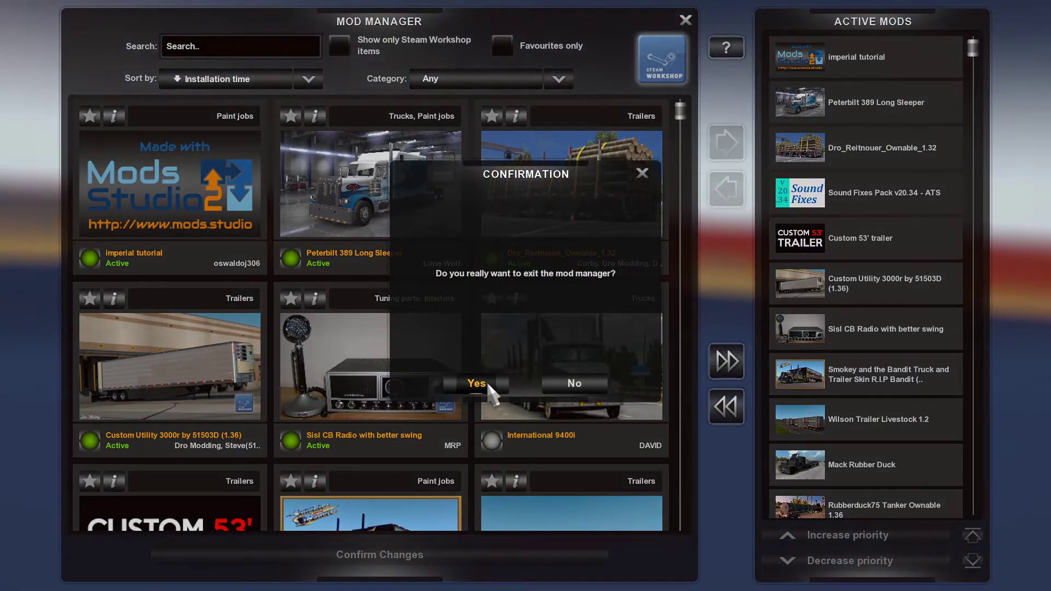
left_click(476, 384)
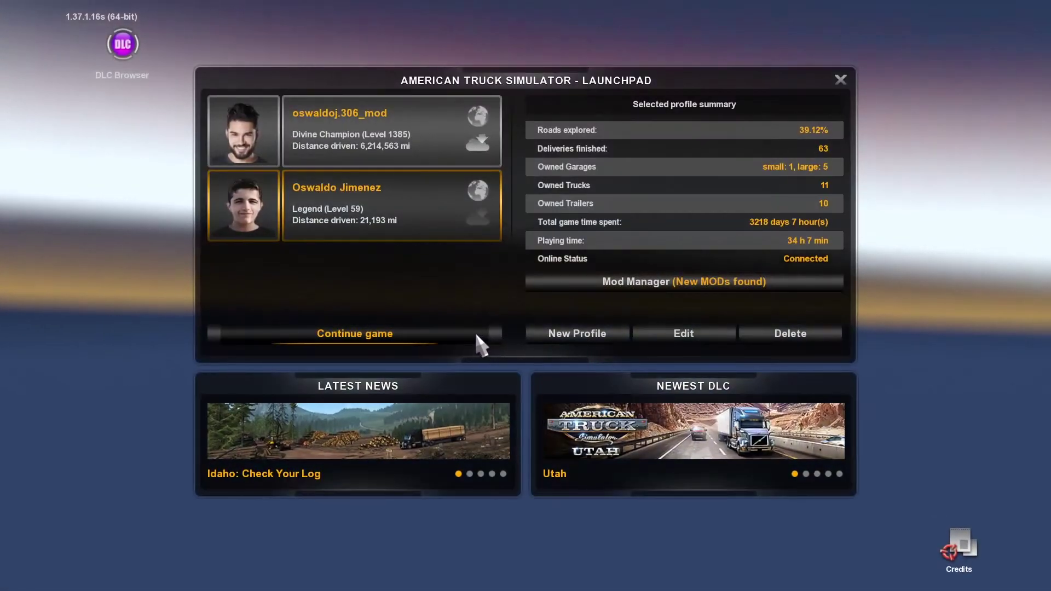
left_click(475, 336)
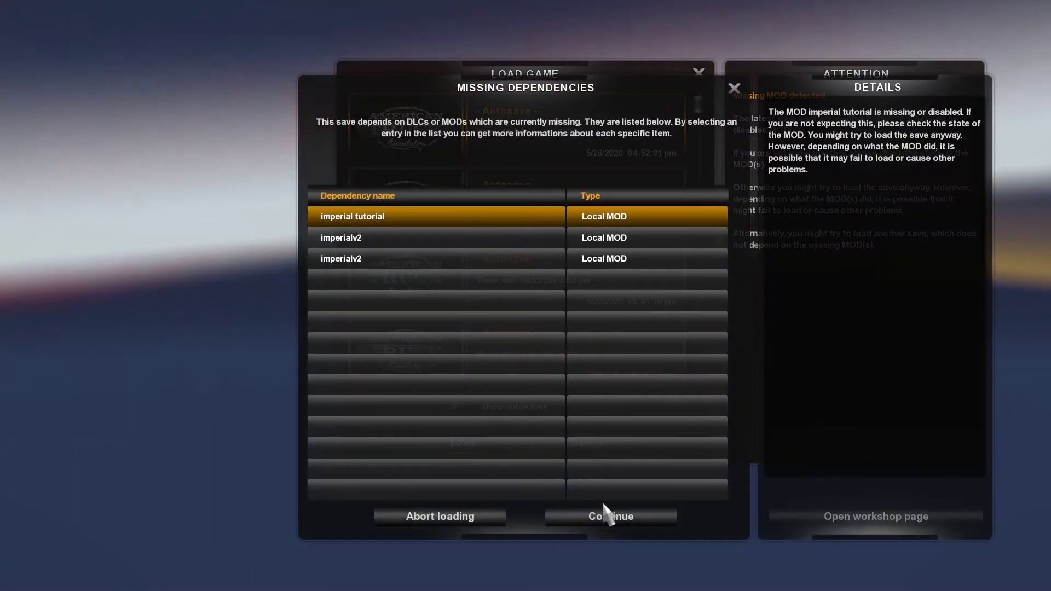
Step: Load the save despite missing mods, switch controls to keyboard, and open the Vehicle Browser
left_click(662, 518)
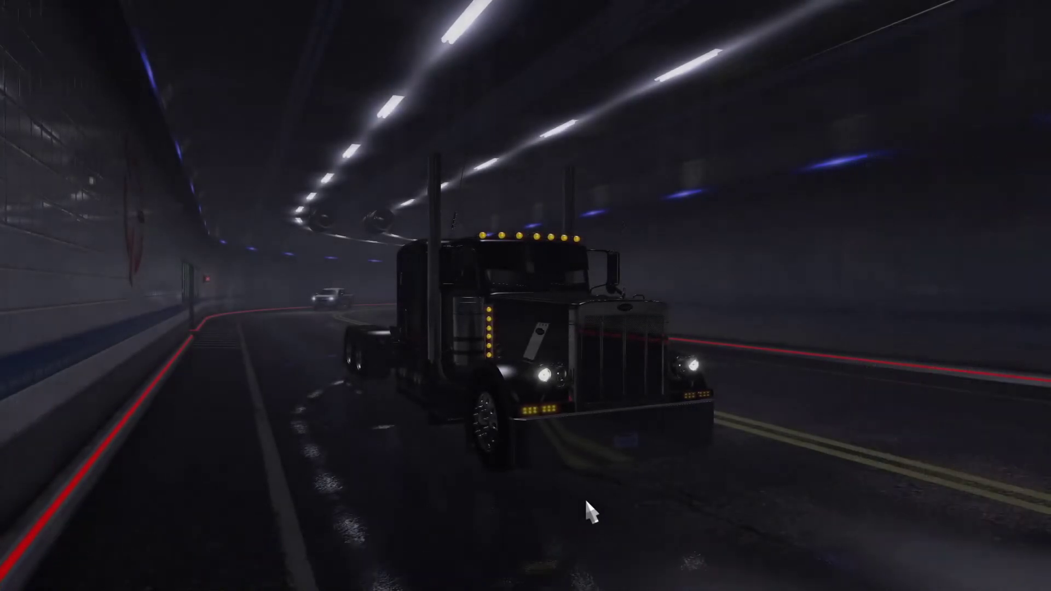
left_click(667, 418)
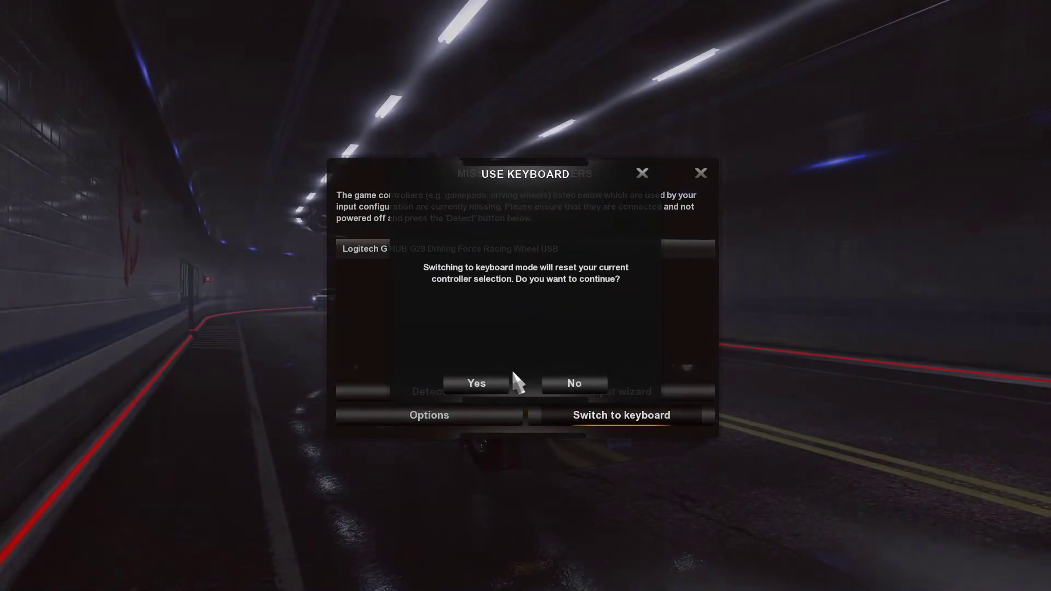
left_click(499, 383)
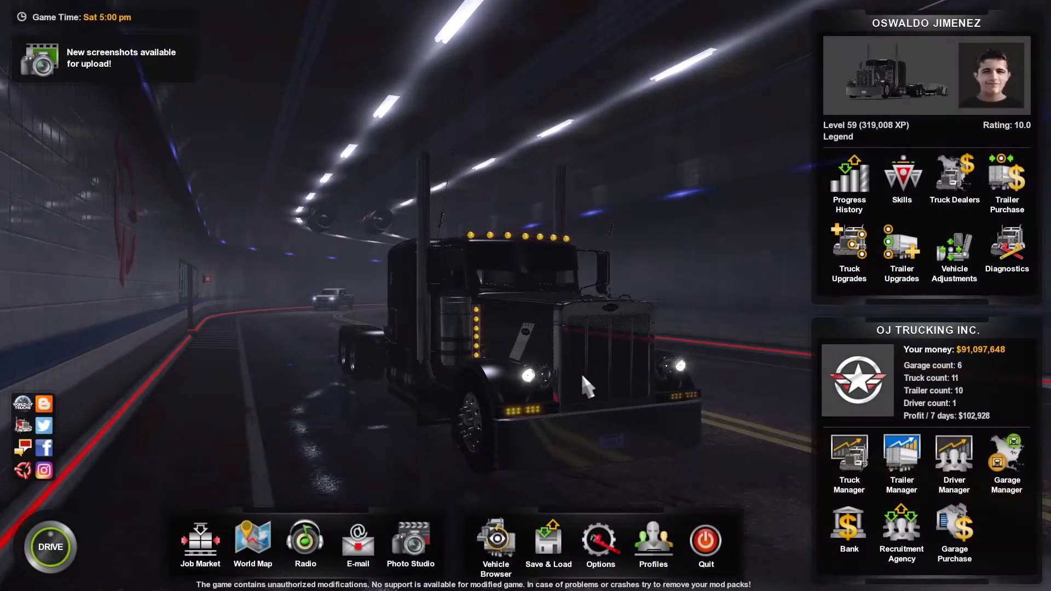
left_click(501, 544)
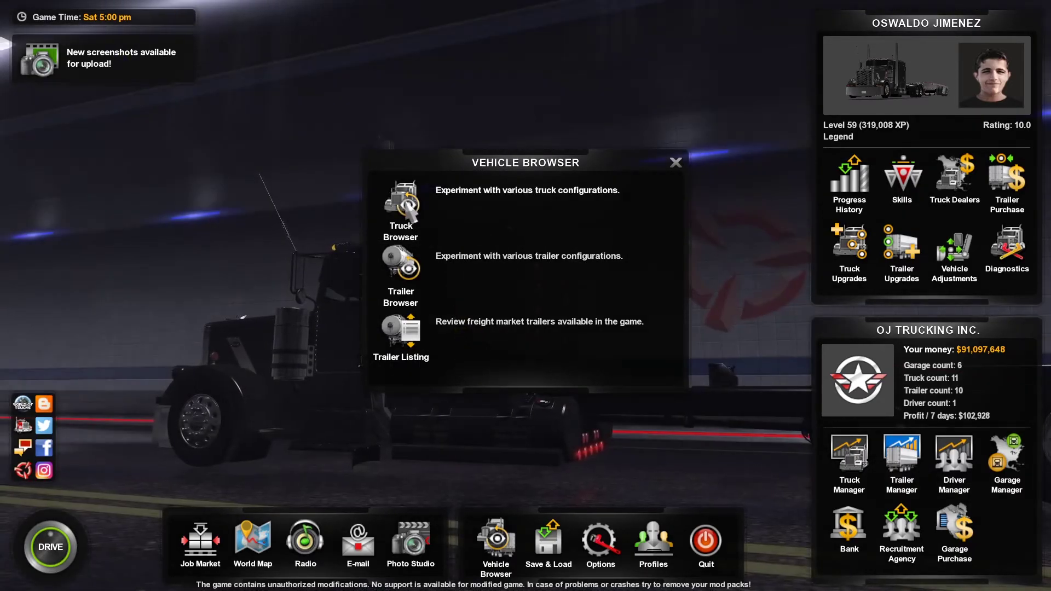
Step: In the Truck Browser, choose the Peterbilt 579 truck design
left_click(416, 207)
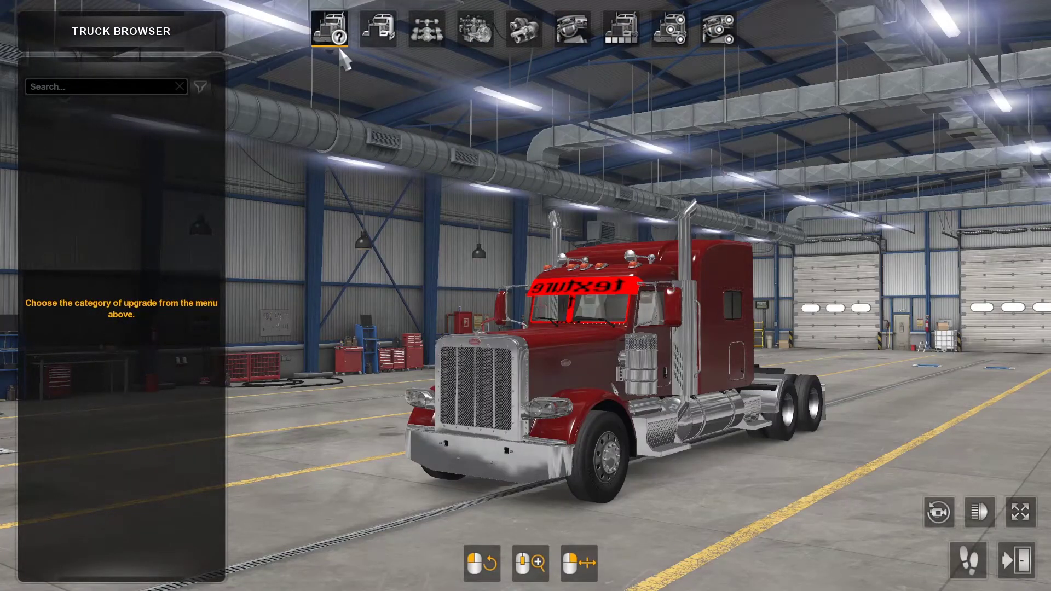
left_click(340, 47)
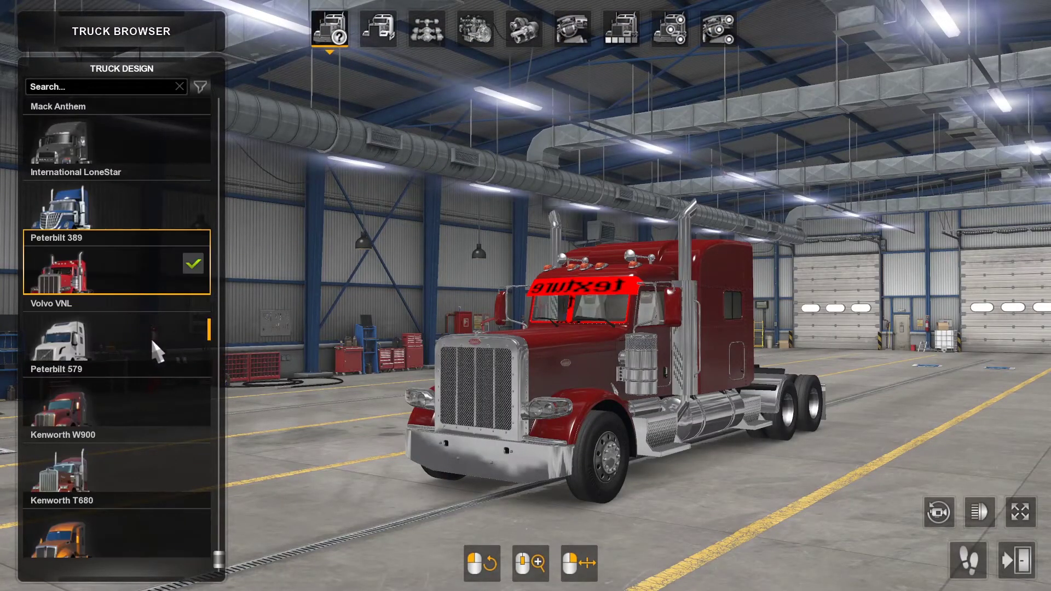
left_click(85, 399)
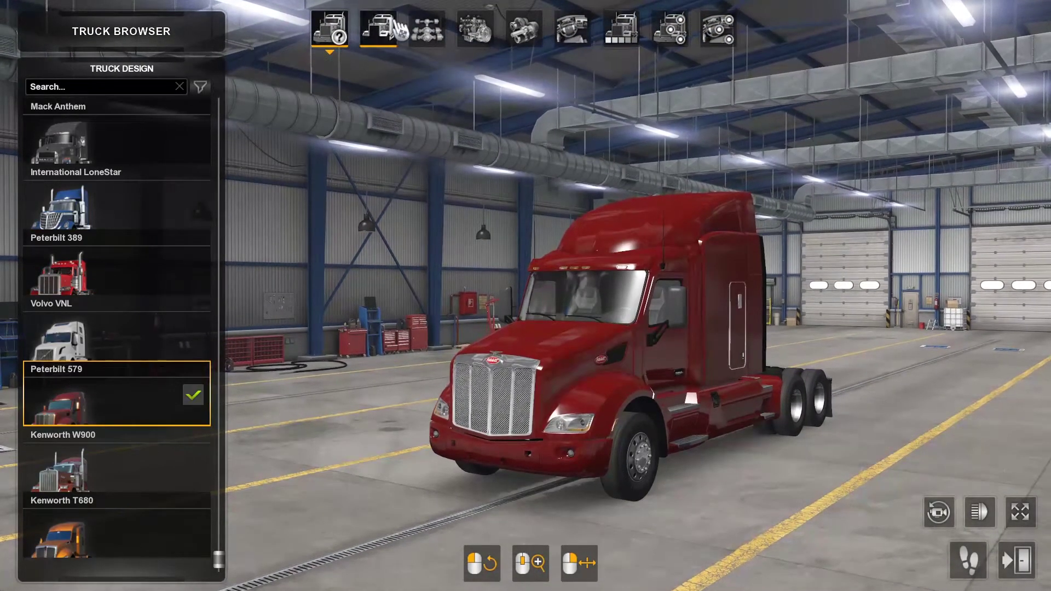
Step: Try the Stand Up Sleeper cabin on the Peterbilt, then return to the cabin options
left_click(377, 30)
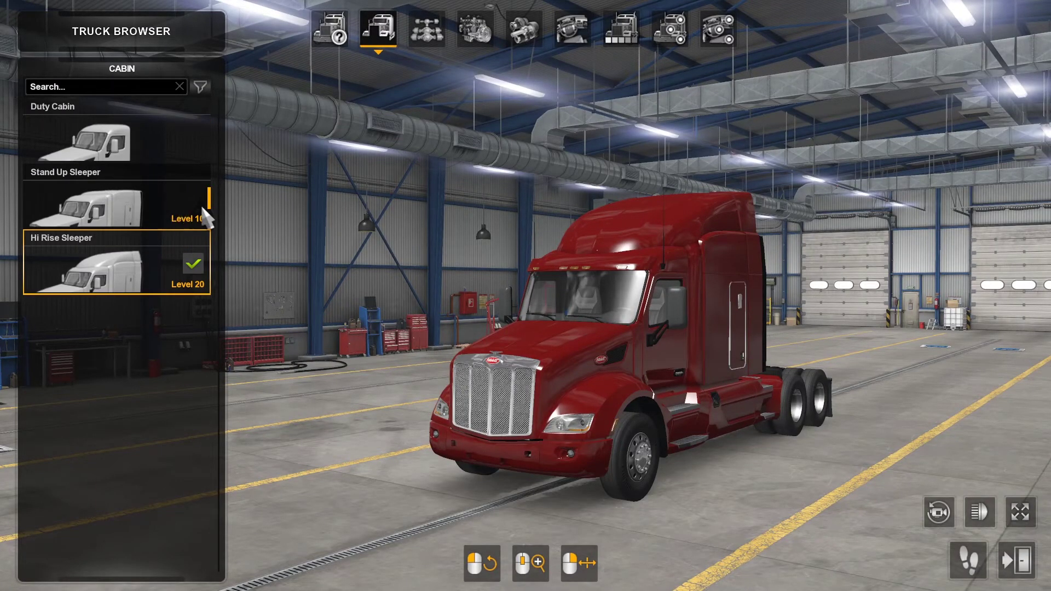
left_click(167, 203)
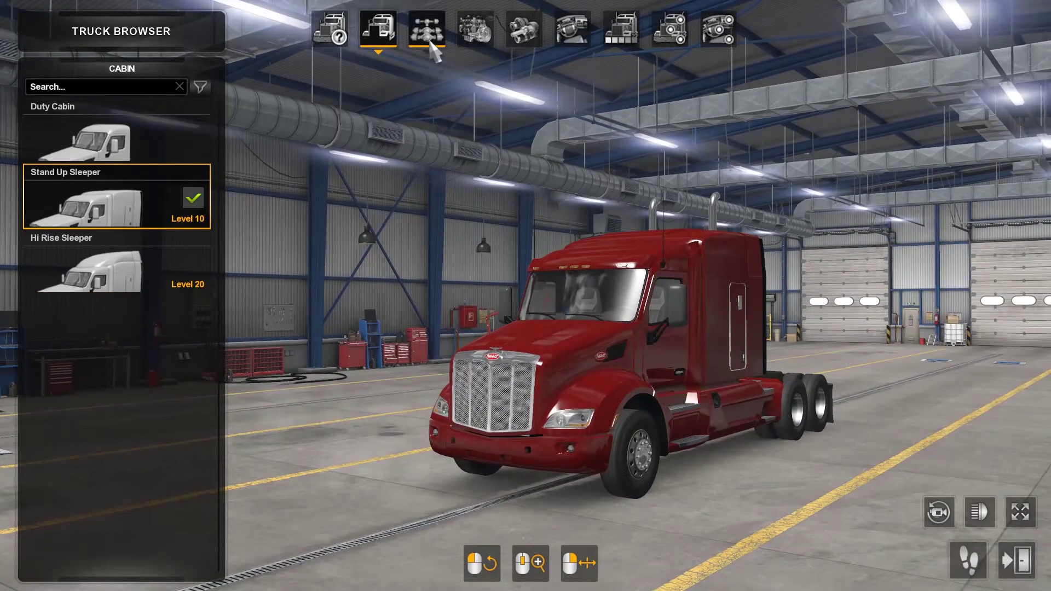
left_click(621, 32)
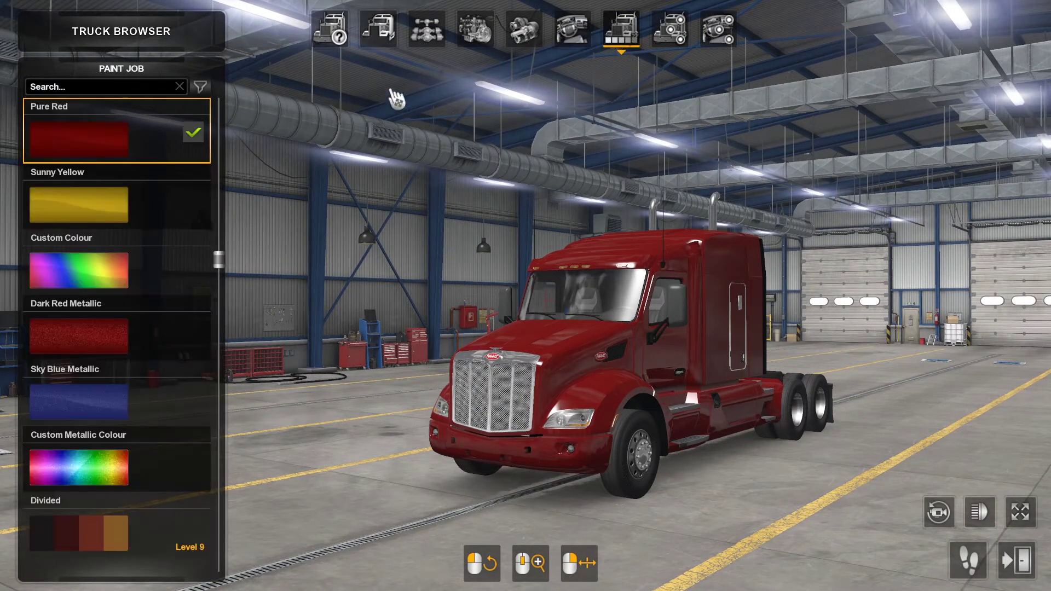
left_click(330, 28)
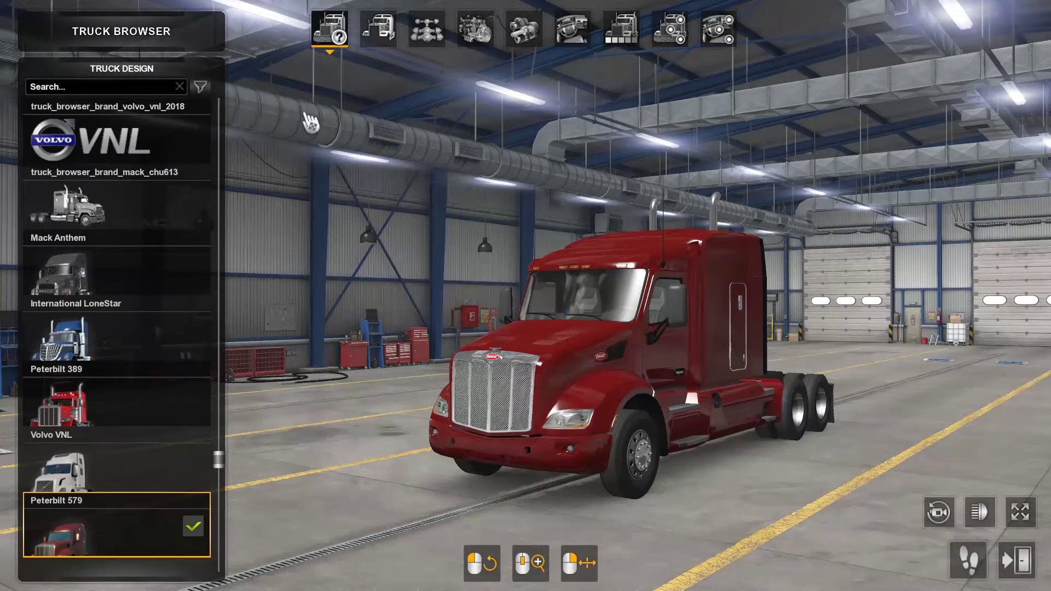
left_click(365, 29)
Step: Try the Duty Cabin and Hi Rise Sleeper, then browse the paint job list
left_click(118, 136)
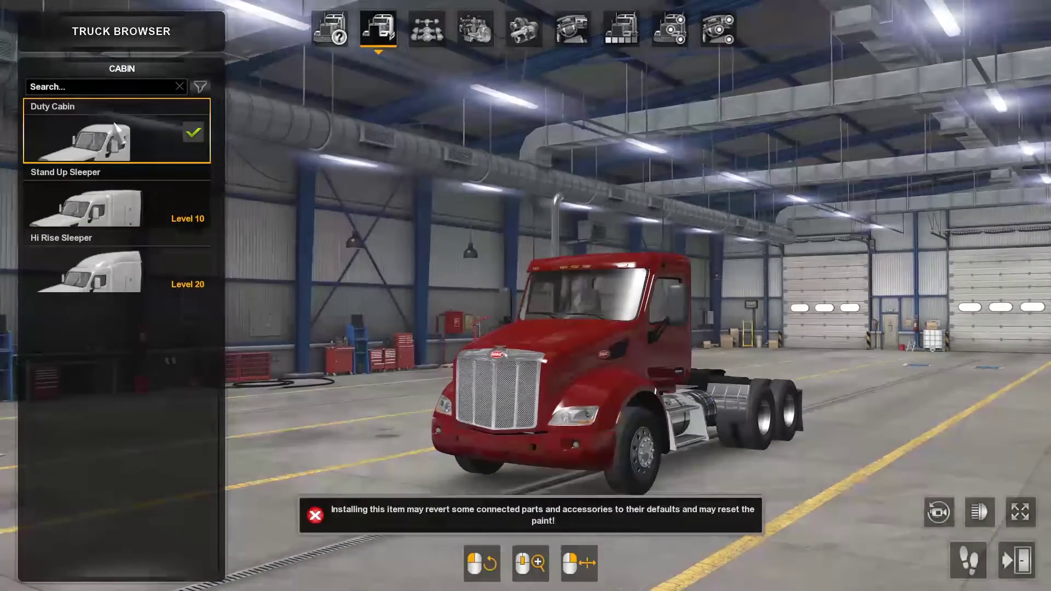
left_click(148, 283)
left_click(622, 33)
scroll(203, 192, "up", 2)
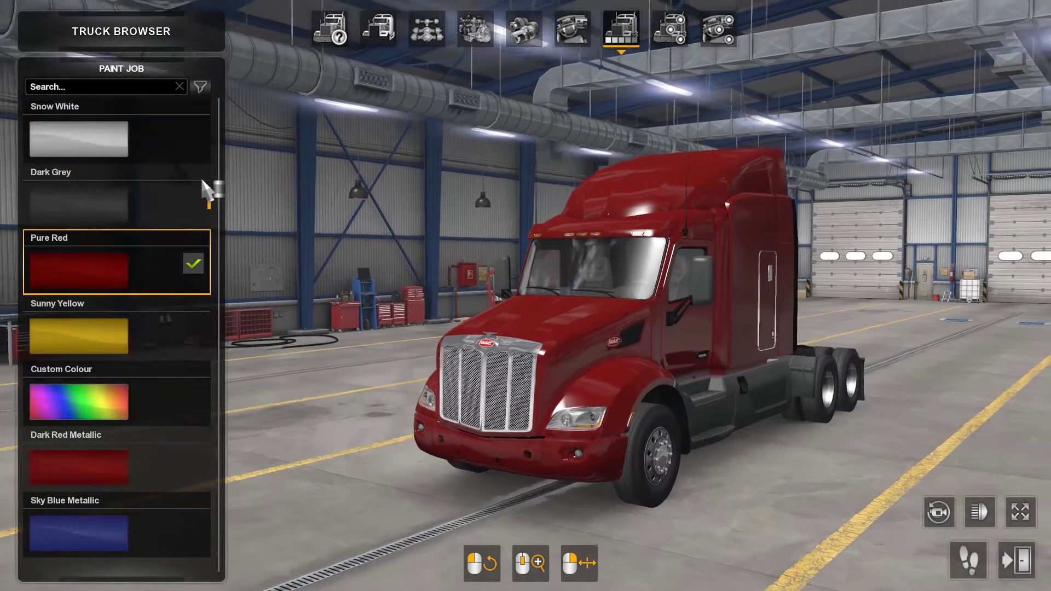
scroll(204, 193, "up", 3)
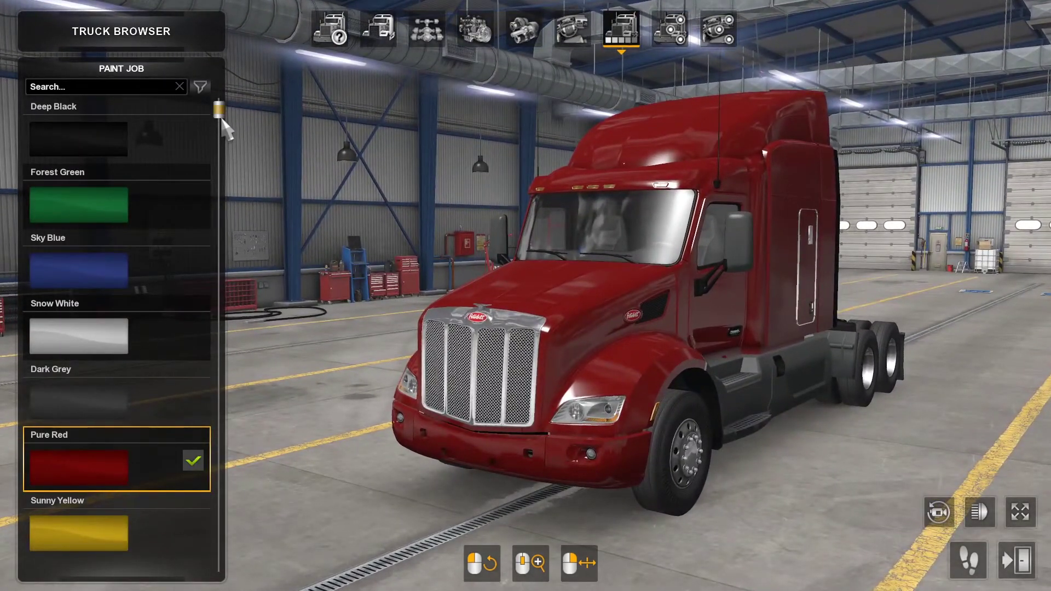
mouse_move(222, 119)
left_mouse_down()
mouse_move(249, 542)
mouse_move(255, 469)
mouse_move(290, 383)
mouse_move(356, 93)
left_mouse_up()
Step: Fit the Stand Up Sleeper cabin and scroll back to the top of the paint jobs
left_click(377, 33)
left_click(143, 211)
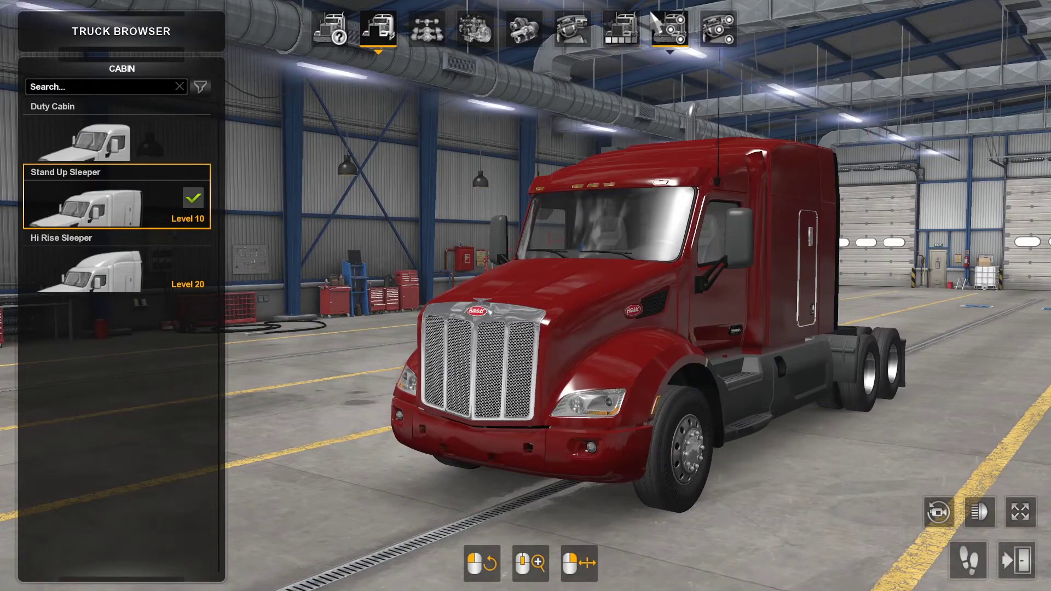
left_click(605, 26)
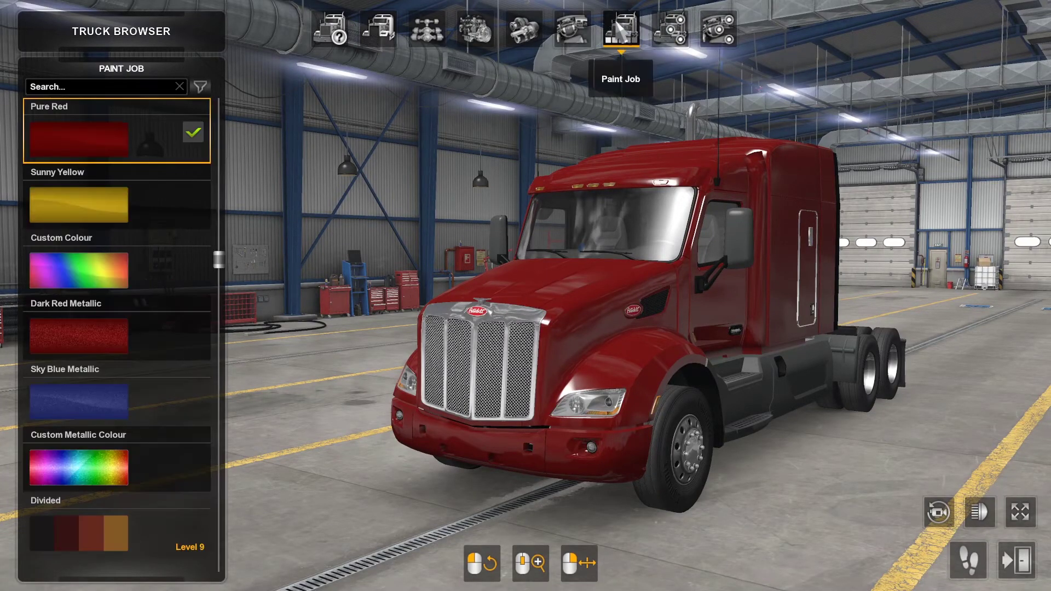
left_click_drag(224, 253, 224, 112)
Step: Apply the Imperial skin paint job and orbit to view the truck's side
left_click(131, 145)
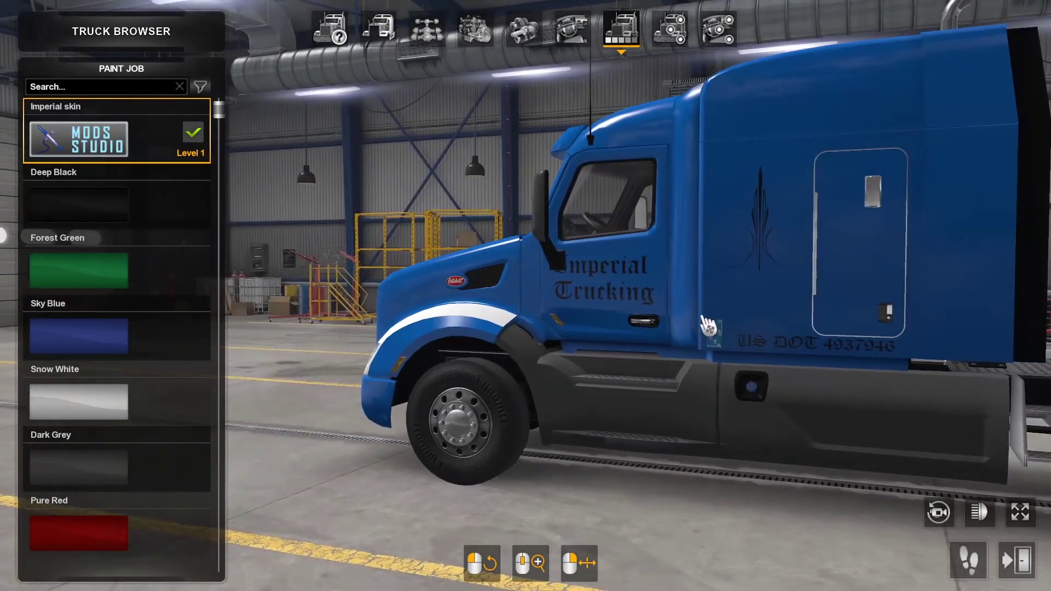
left_click_drag(889, 347, 695, 296)
left_click_drag(596, 257, 663, 202)
Step: Browse the exterior accessories: sideskirts, main mirrors, roof beacon and sun visor
left_click(669, 29)
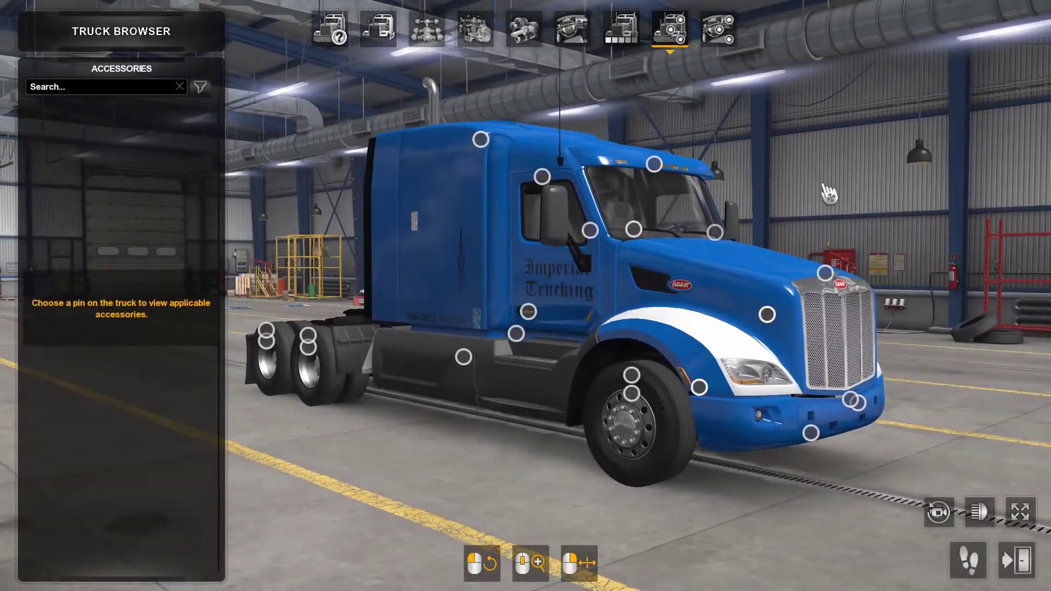
left_click_drag(828, 193, 596, 331)
left_click(845, 378)
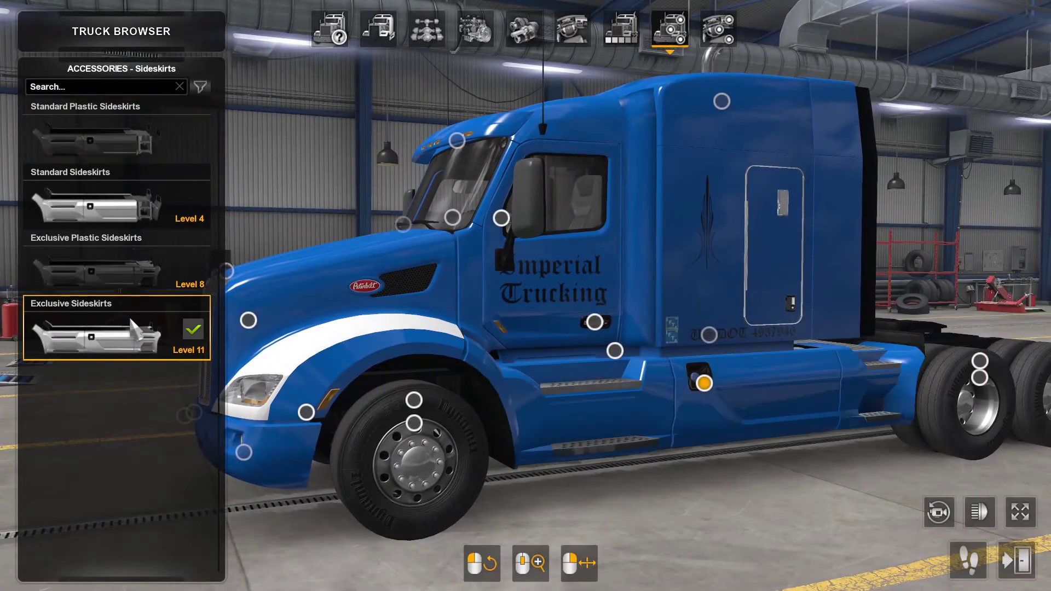
left_click(501, 218)
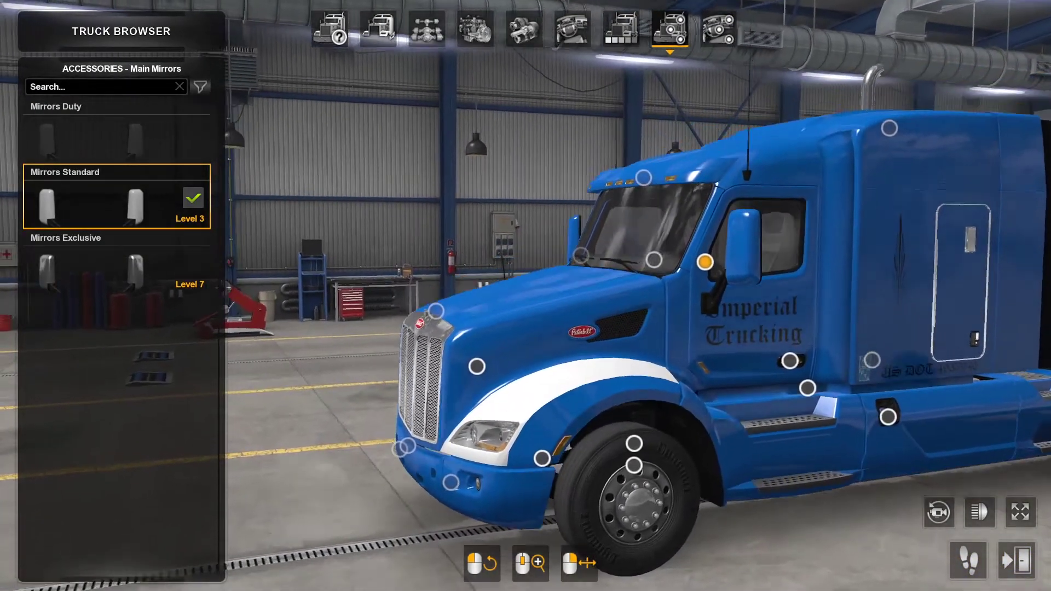
left_click(873, 105)
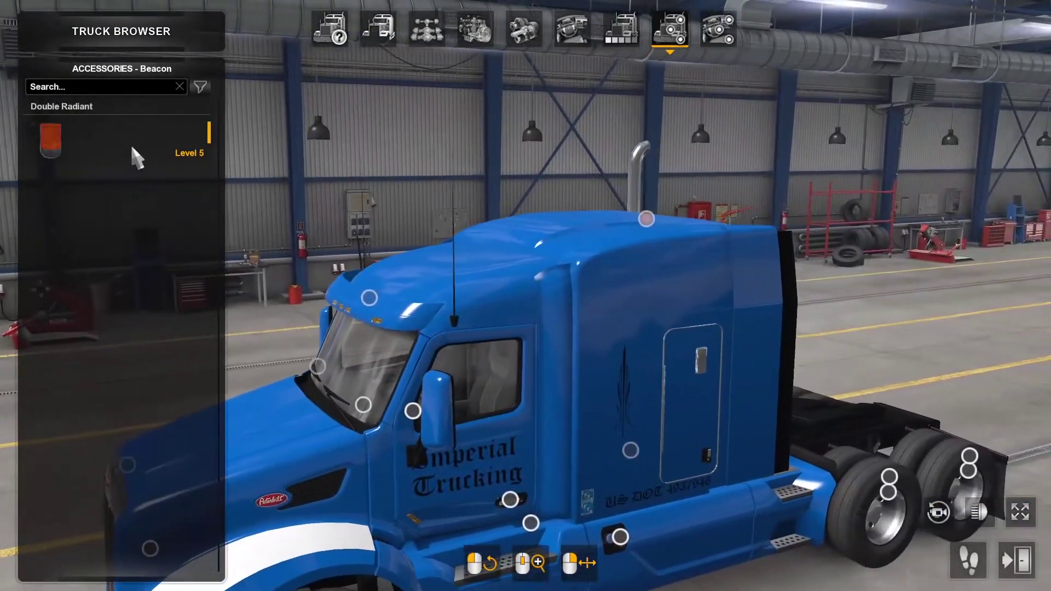
left_click(369, 297)
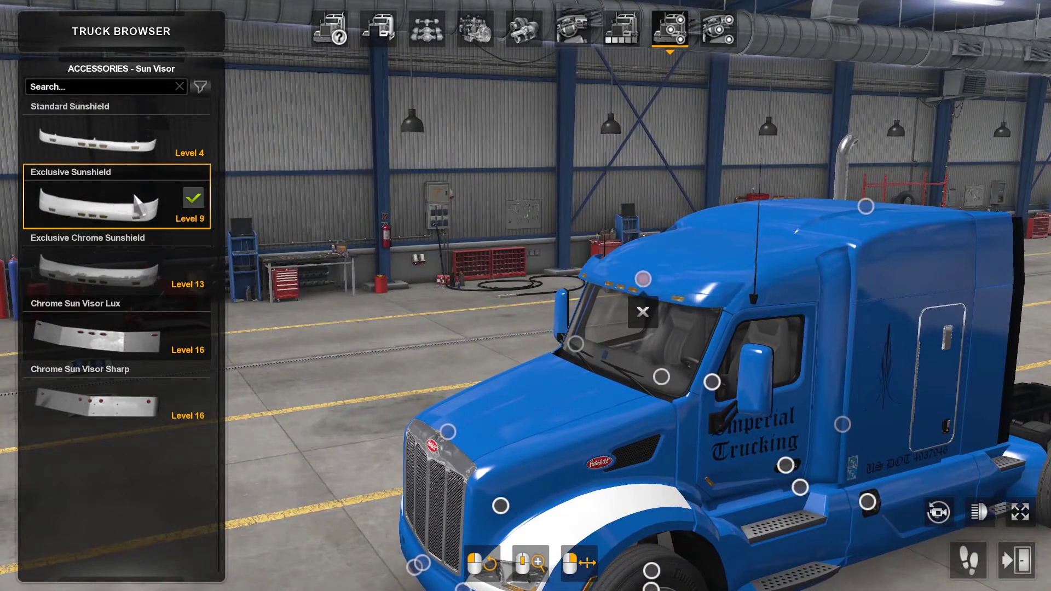
left_click_drag(493, 257, 115, 419)
Step: Try Sky Black and Pinion Truck Color steering wheels, then choose Classic Truck Color
left_click(718, 30)
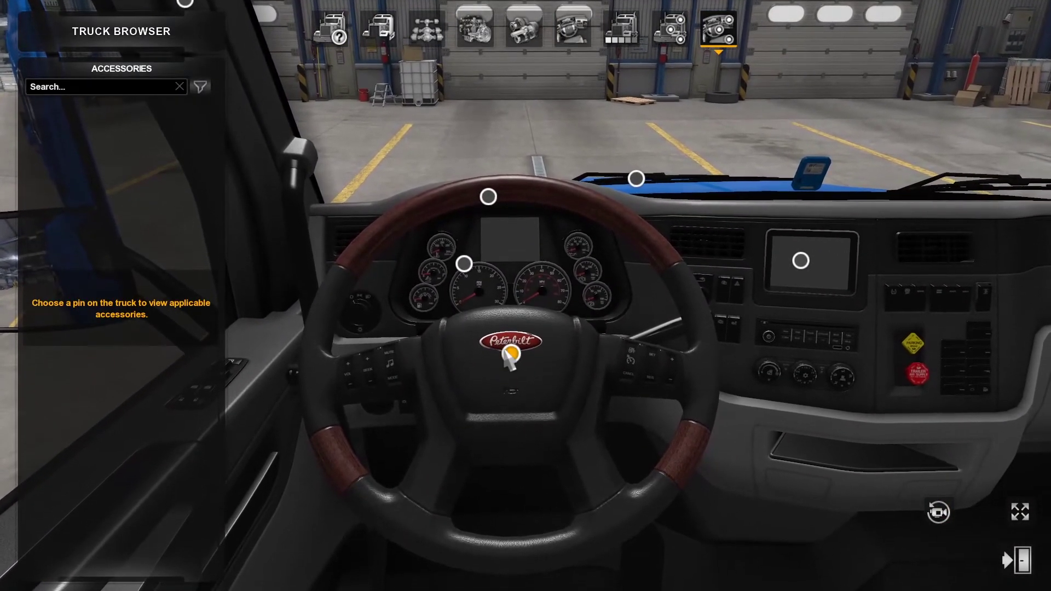
left_click(512, 354)
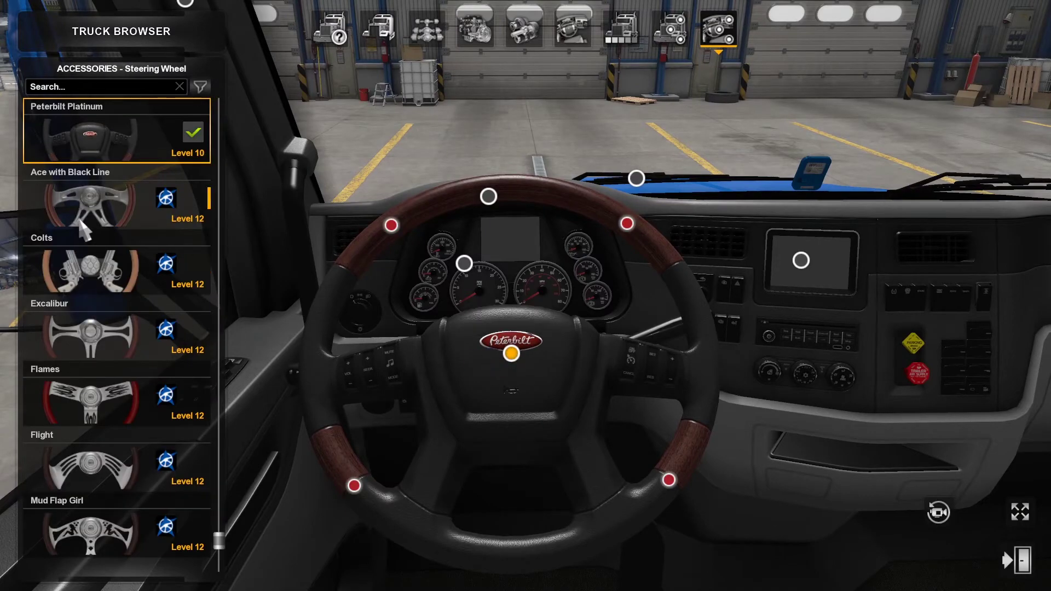
scroll(86, 229, "down", 1)
scroll(117, 315, "up", 15)
scroll(118, 297, "down", 8)
left_click(135, 142)
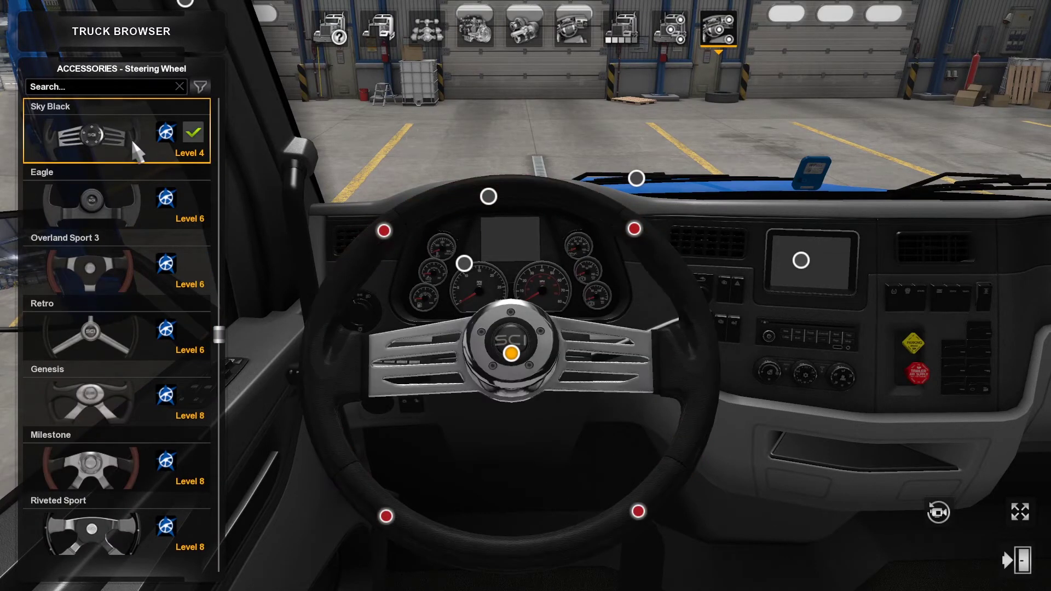
scroll(127, 195, "up", 2)
left_click(141, 213)
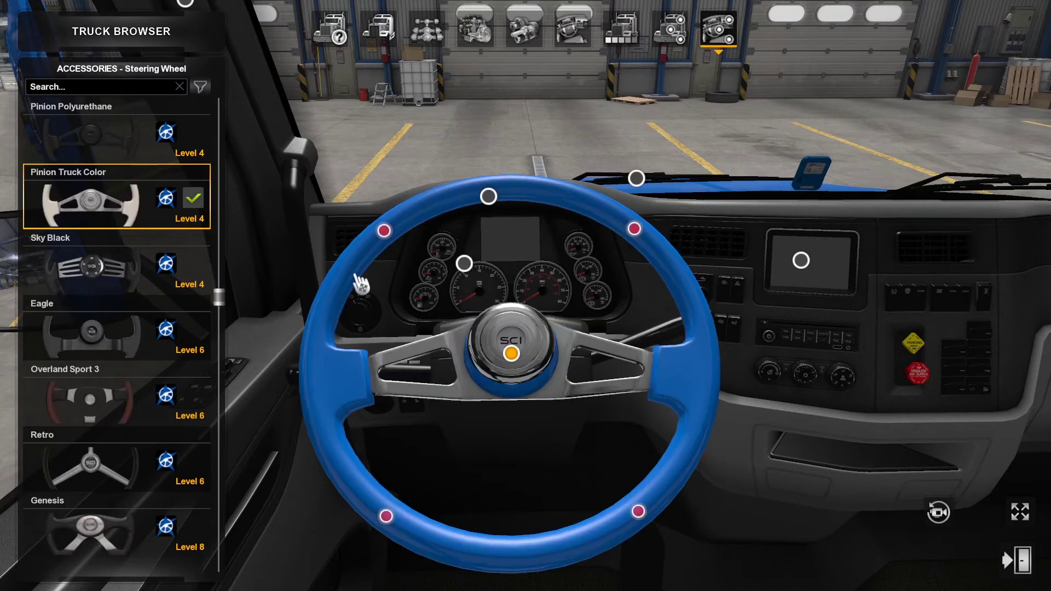
left_click_drag(362, 389, 236, 383)
scroll(147, 276, "up", 7)
scroll(143, 265, "up", 2)
scroll(140, 257, "down", 2)
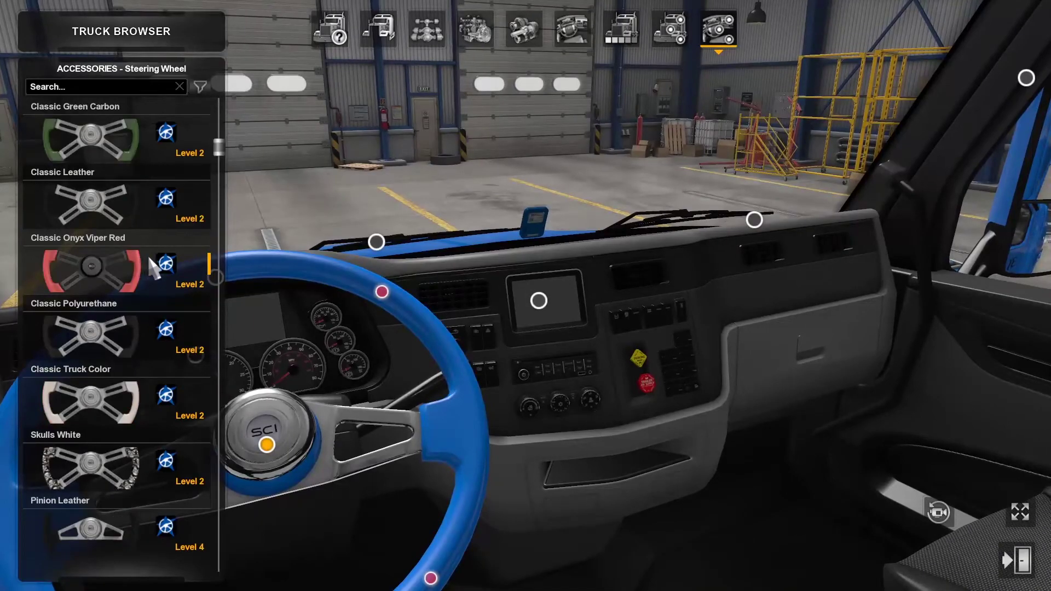
left_click(140, 392)
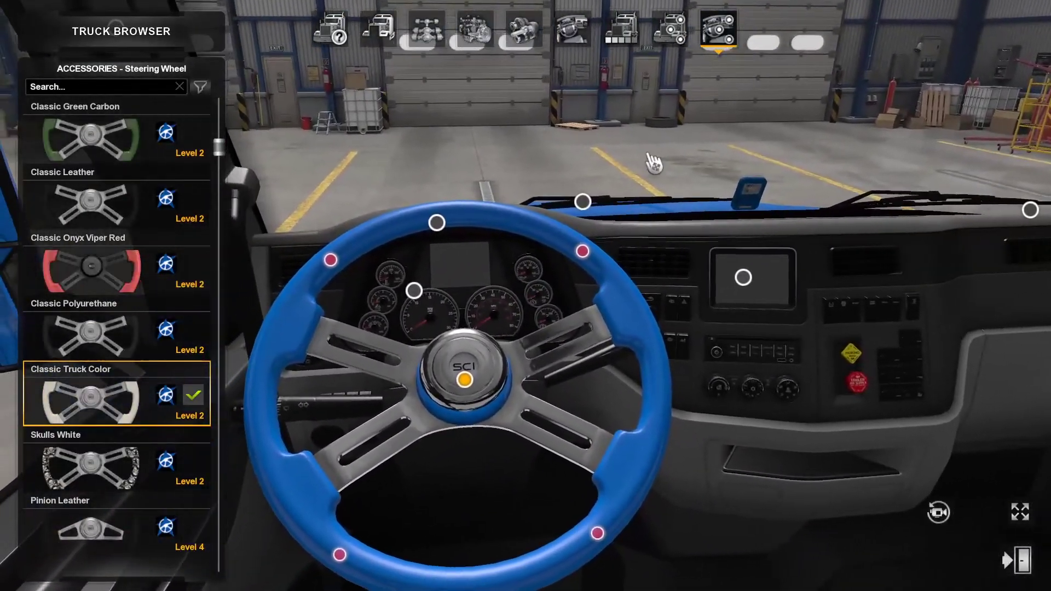
Step: Review the Peterbilt's exterior, interior and paint job, then exit to the main game menu
left_click(661, 44)
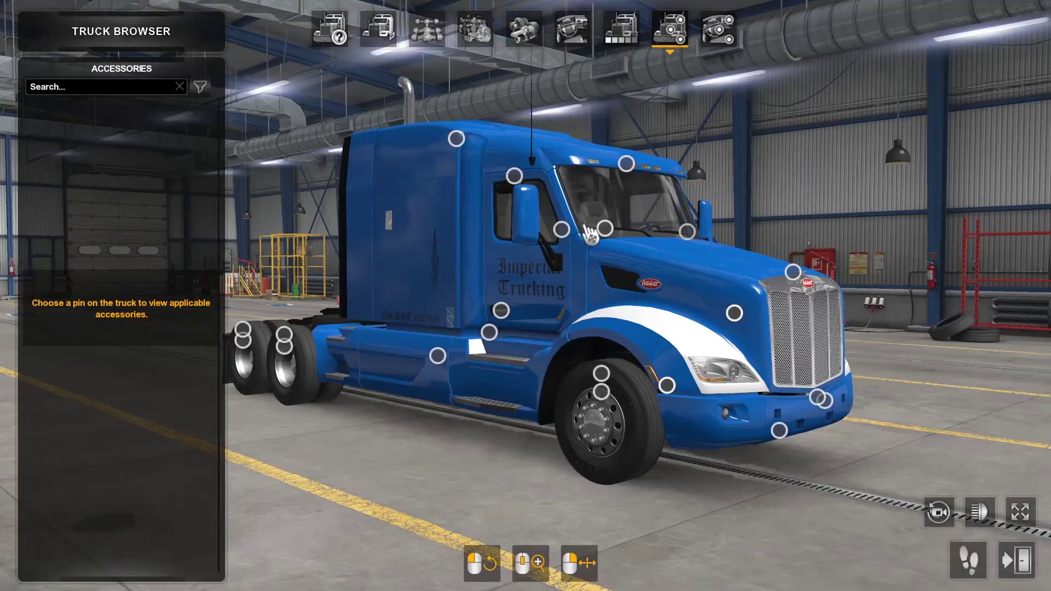
left_click_drag(619, 241, 470, 104)
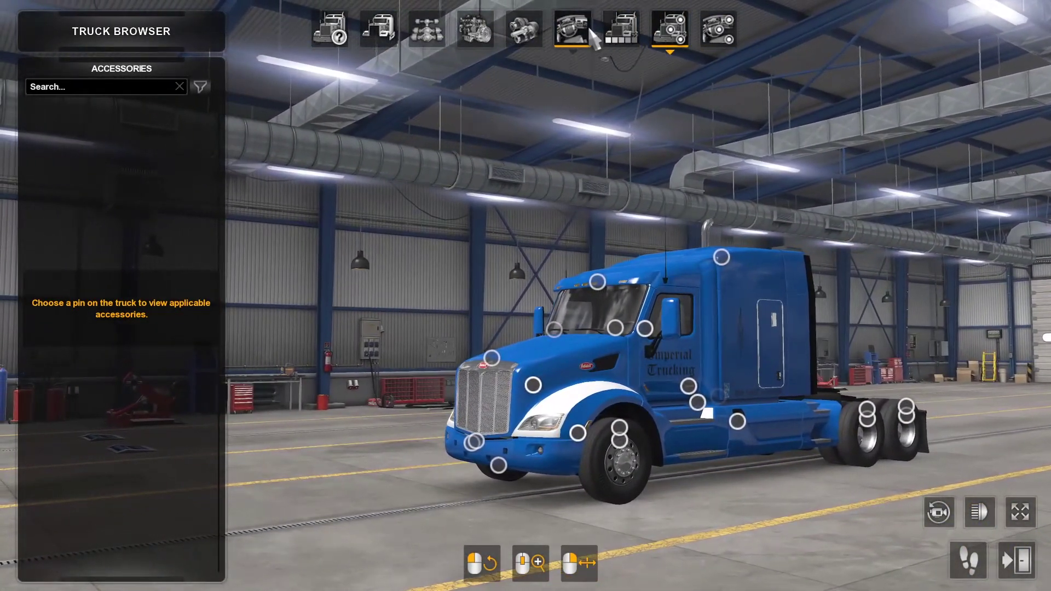
left_click(589, 32)
left_click(622, 32)
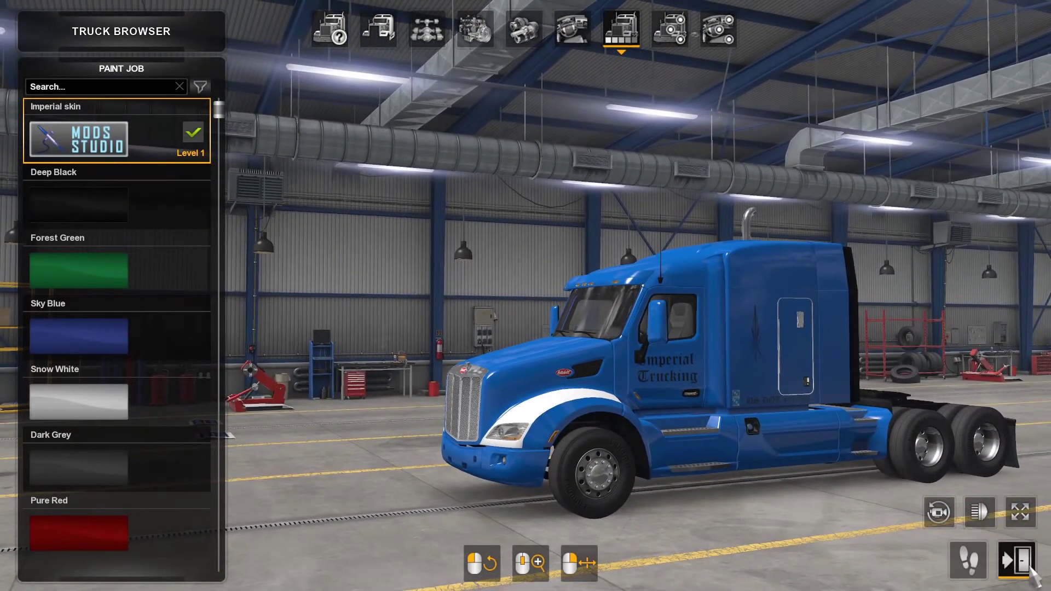
left_click(1018, 560)
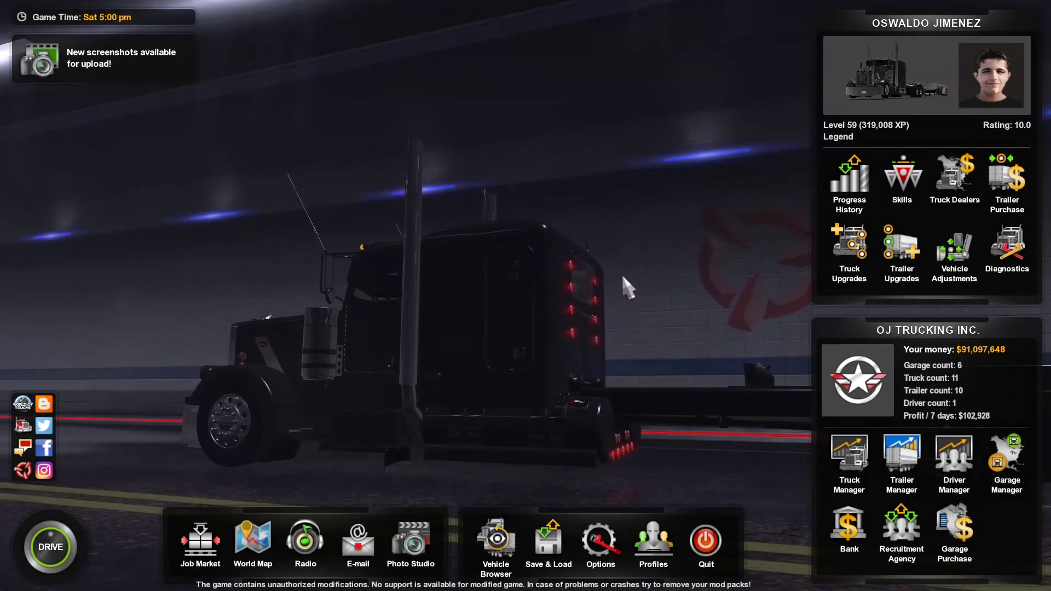
Step: Quit American Truck Simulator with confirmation, then bring up the taskbar options on the desktop
left_click(706, 541)
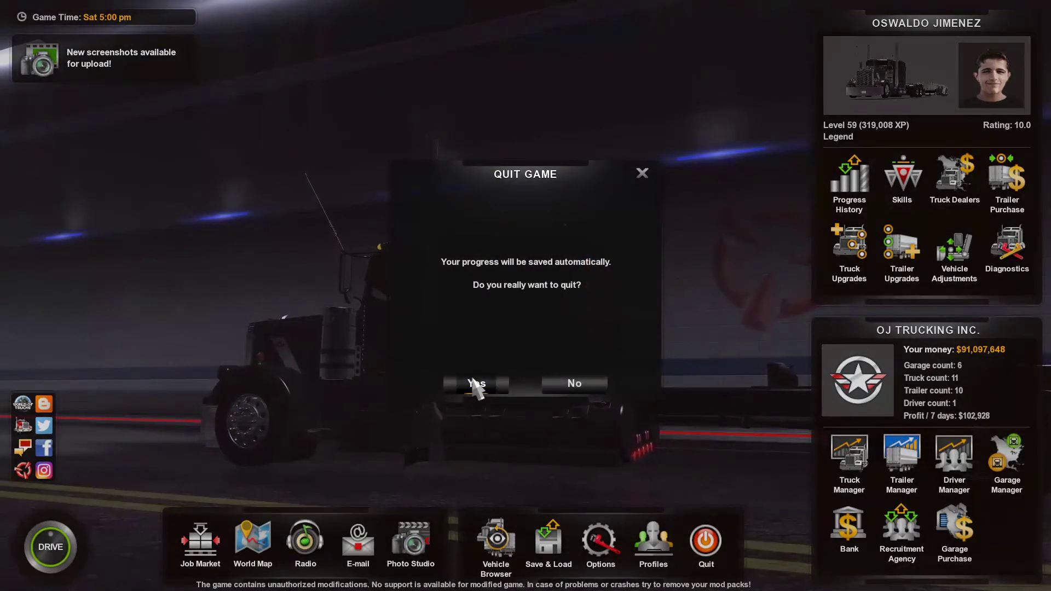
left_click(472, 383)
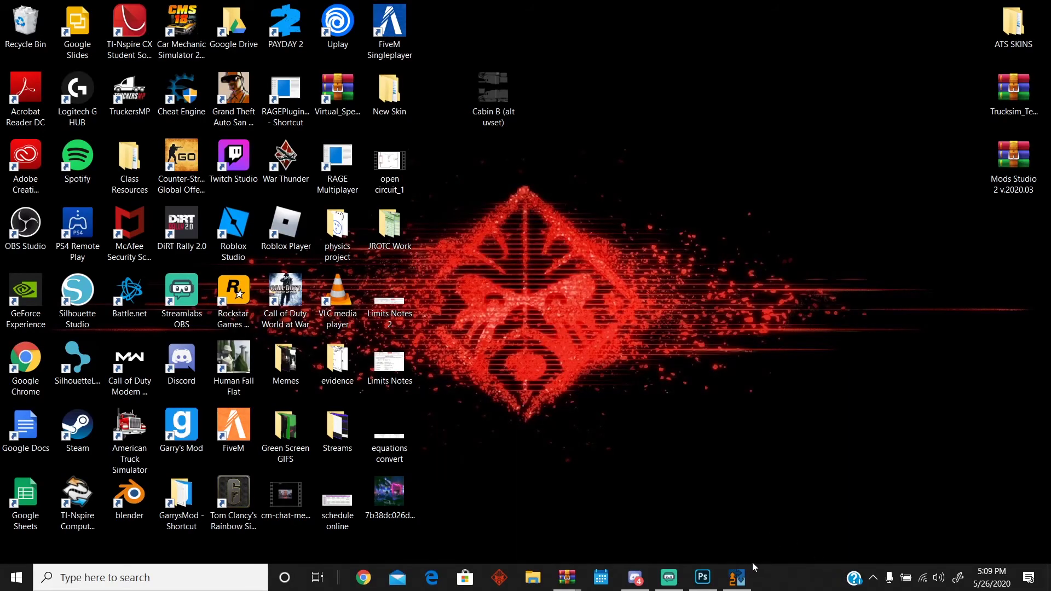
left_click_drag(416, 137, 757, 563)
left_click_drag(413, 136, 757, 563)
right_click(772, 574)
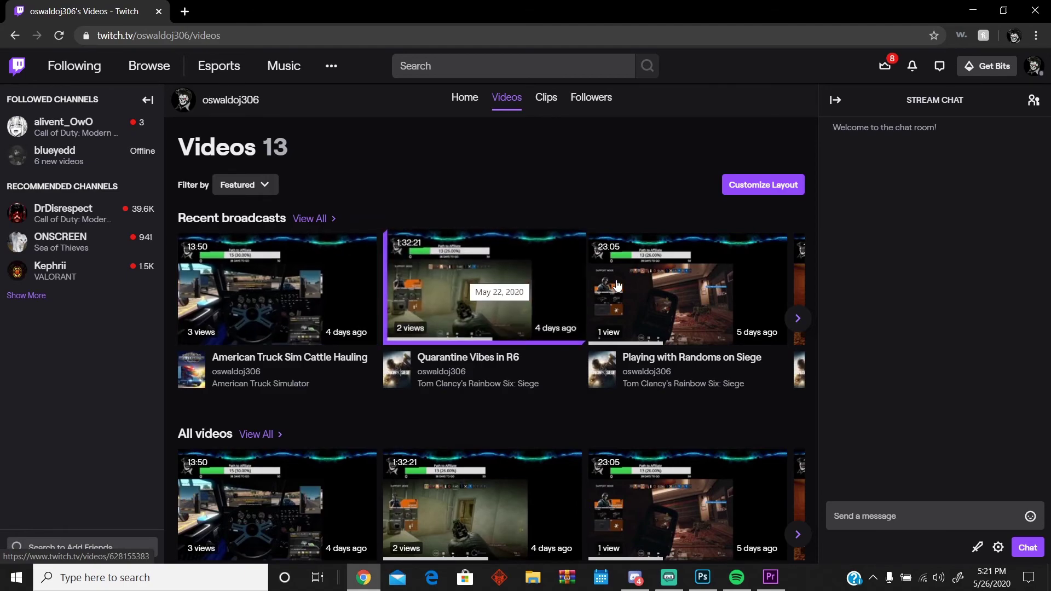
left_click(799, 327)
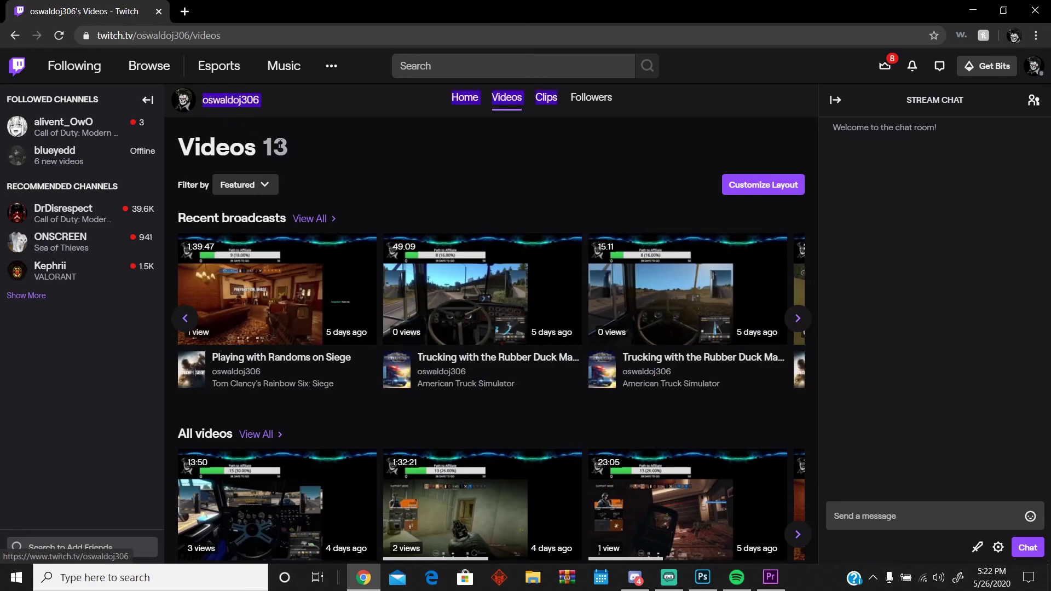
left_click(433, 191)
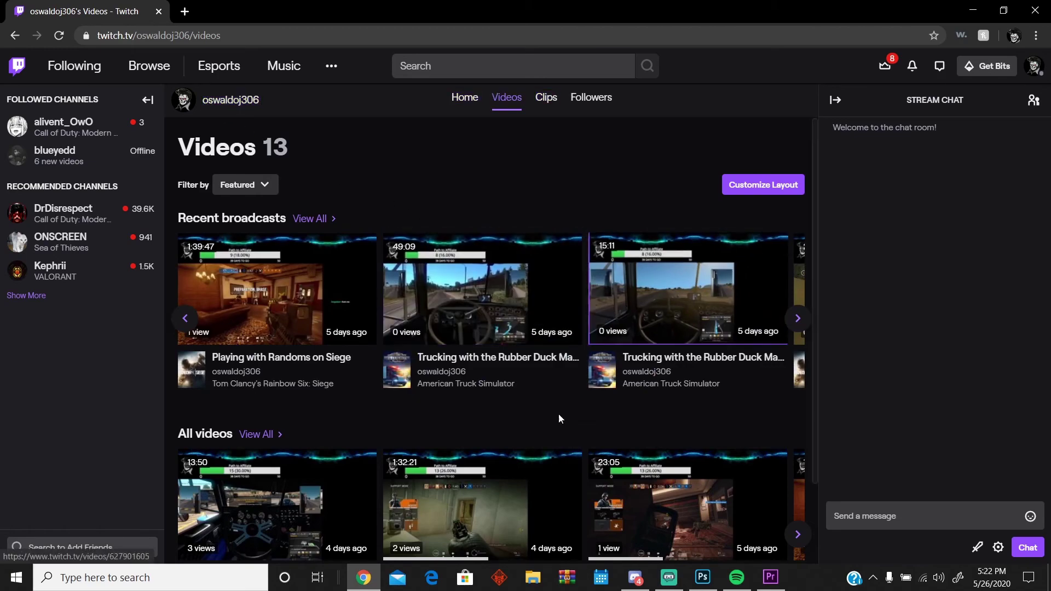
scroll(552, 430, "down", 2)
scroll(493, 395, "up", 2)
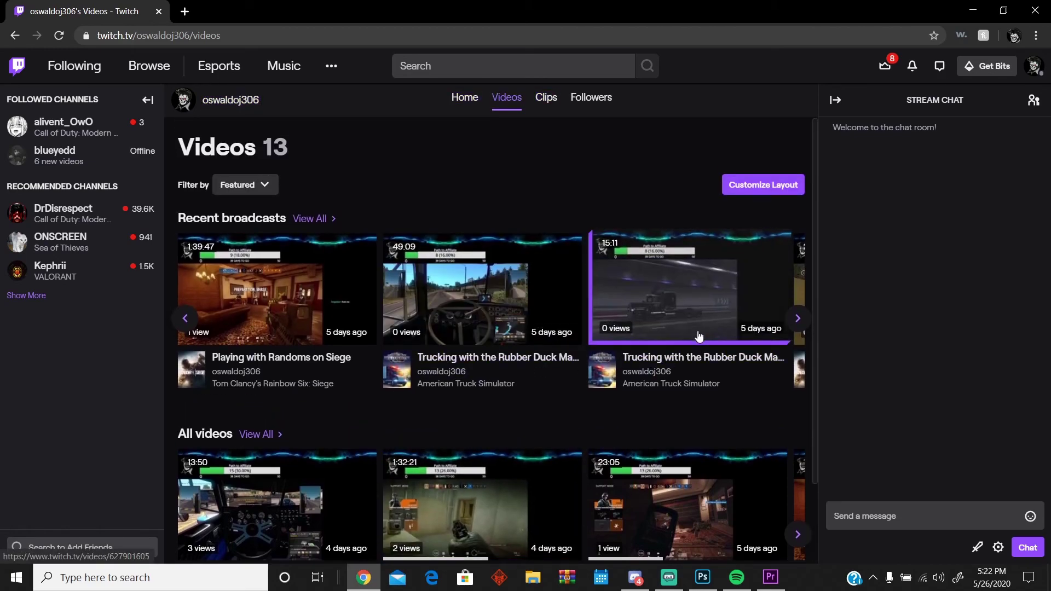
left_click(797, 318)
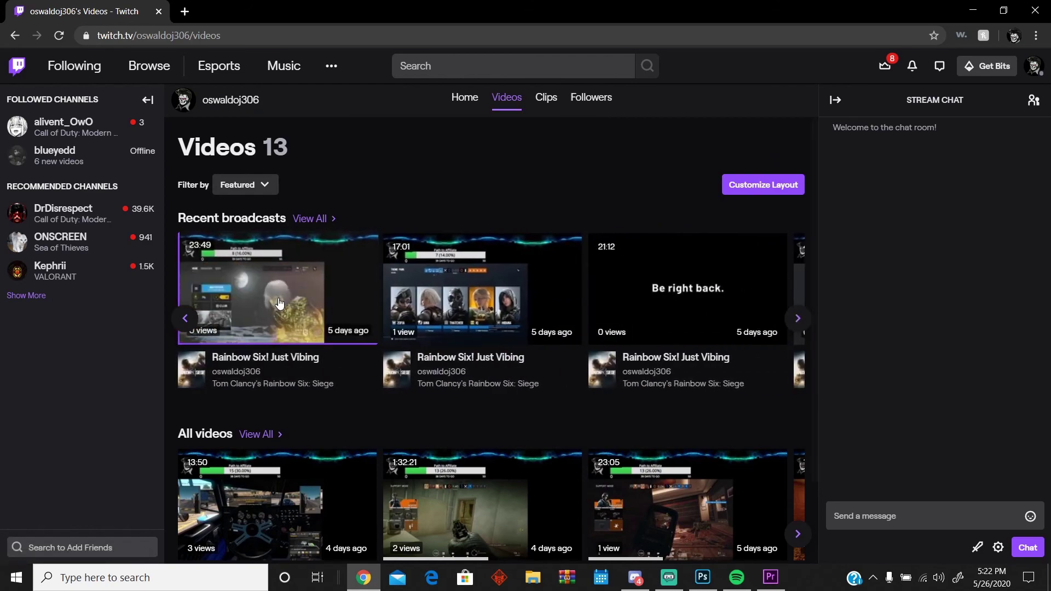
left_click(186, 318)
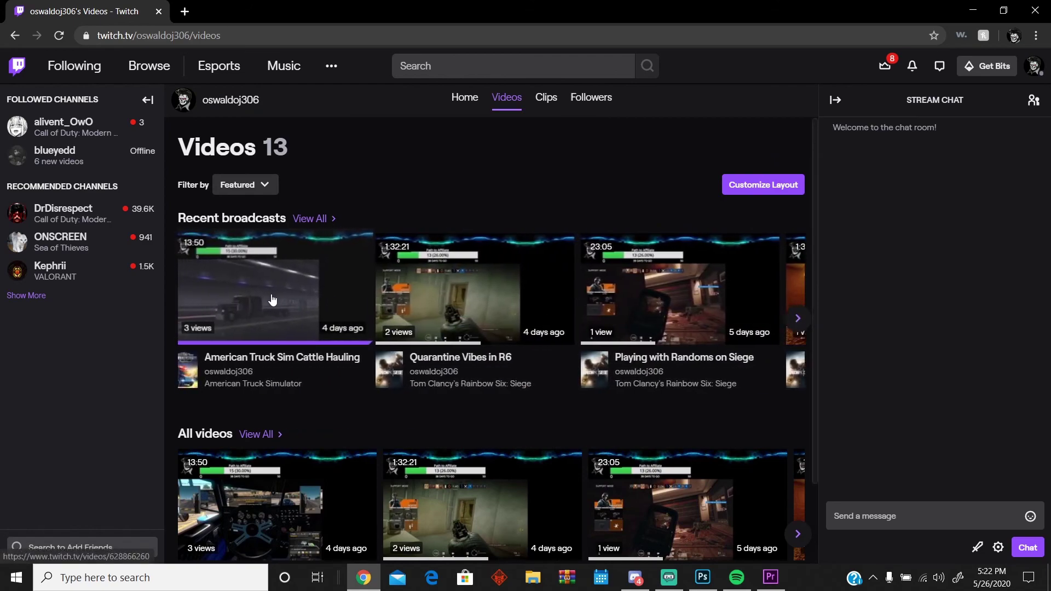